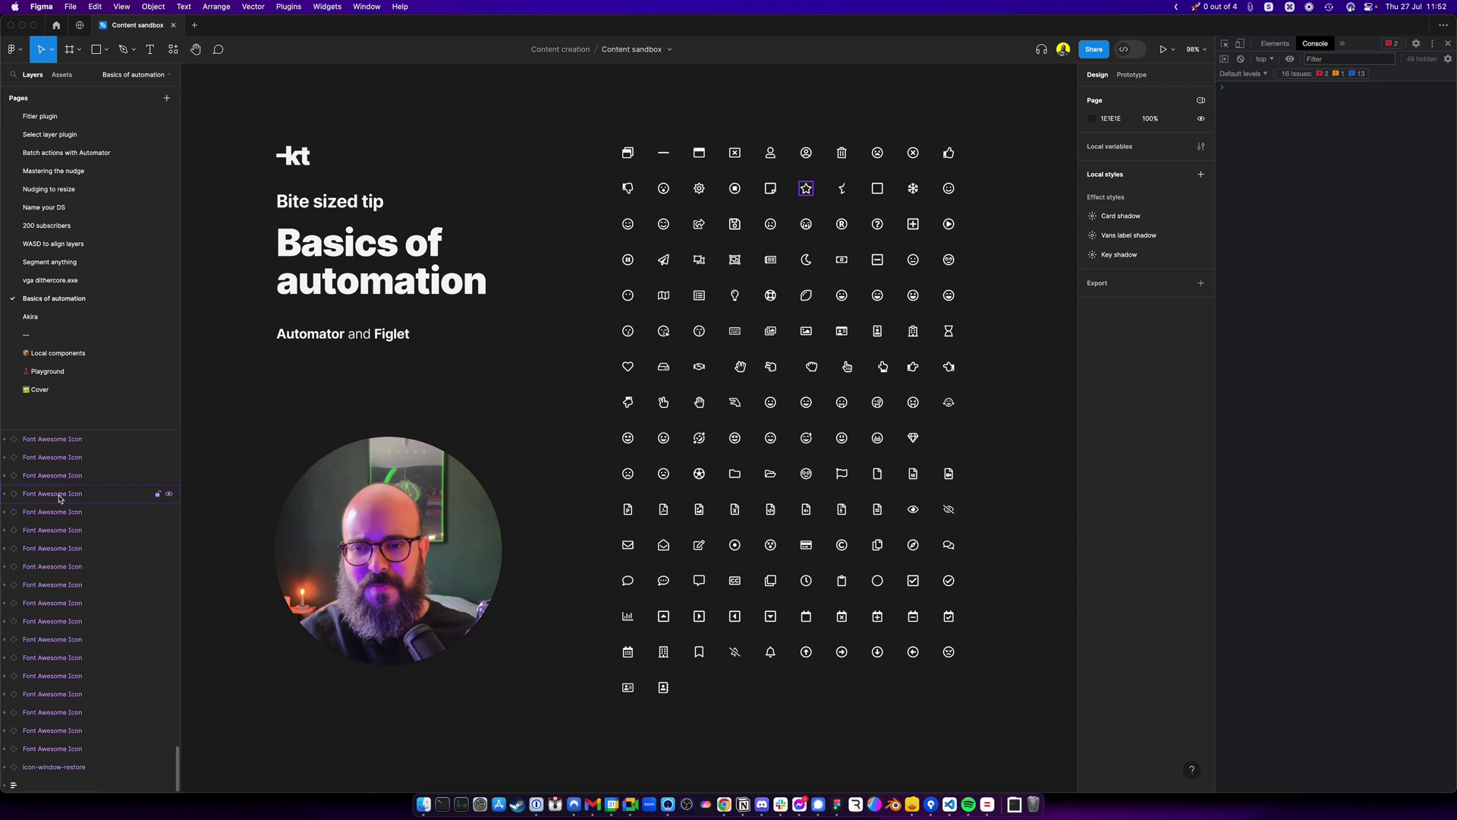
- Inspect the Font Awesome Icon layers and the one already named icon-window-restore
{"action": "double_click", "coordinate": [67, 443]}
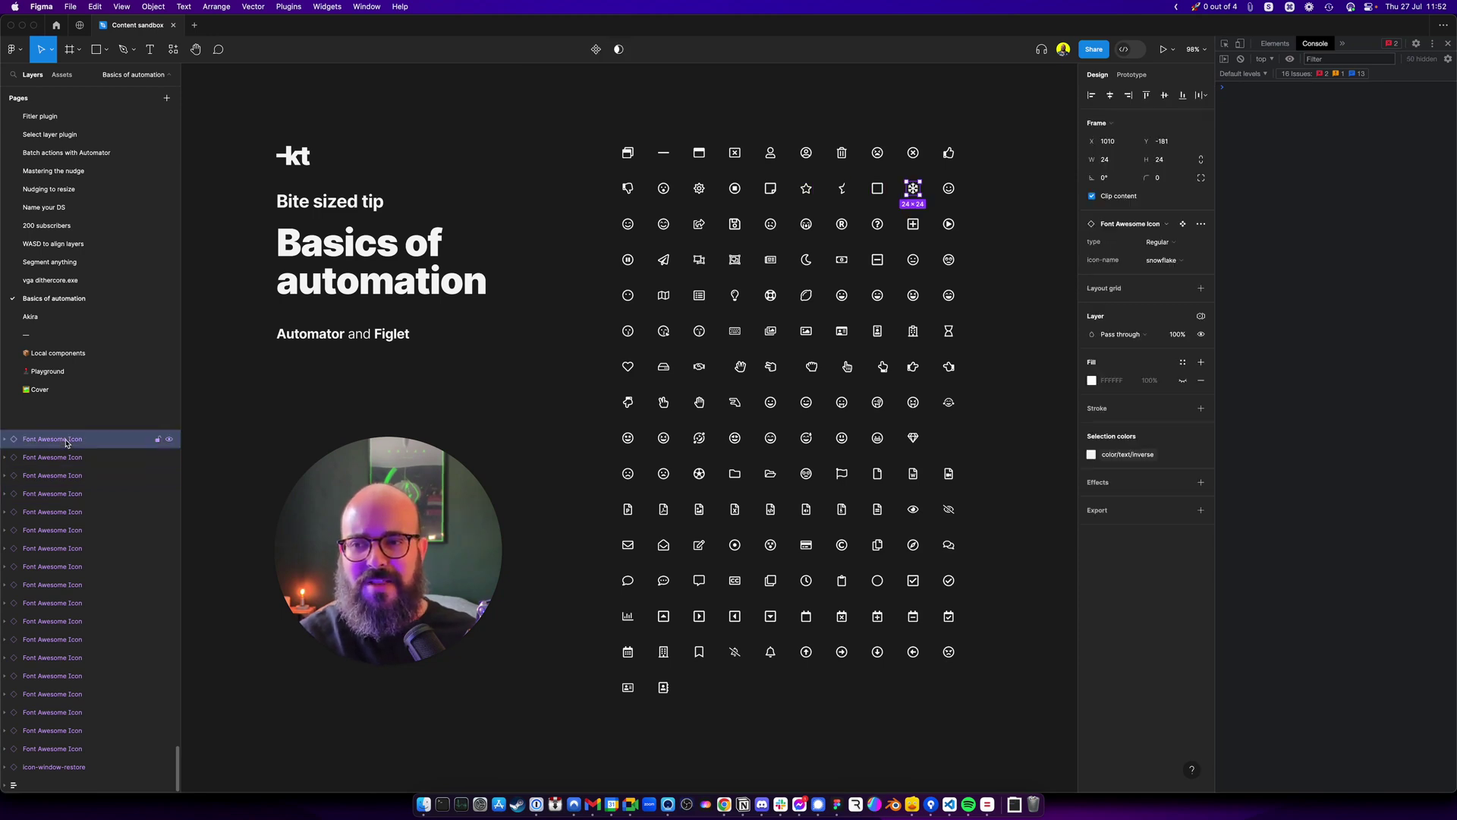
{"action": "left_click", "coordinate": [79, 453]}
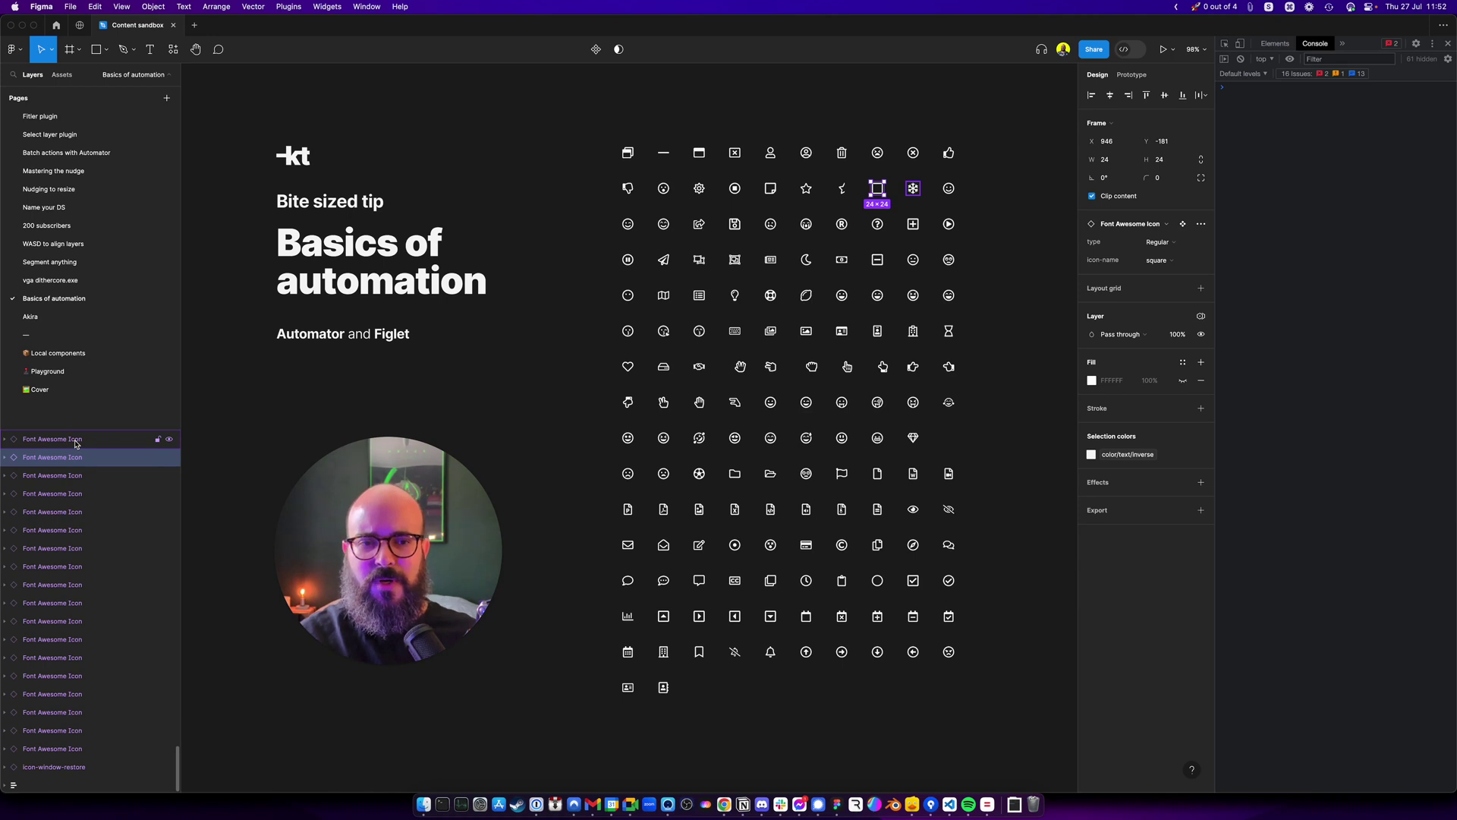
{"action": "left_click", "coordinate": [634, 150]}
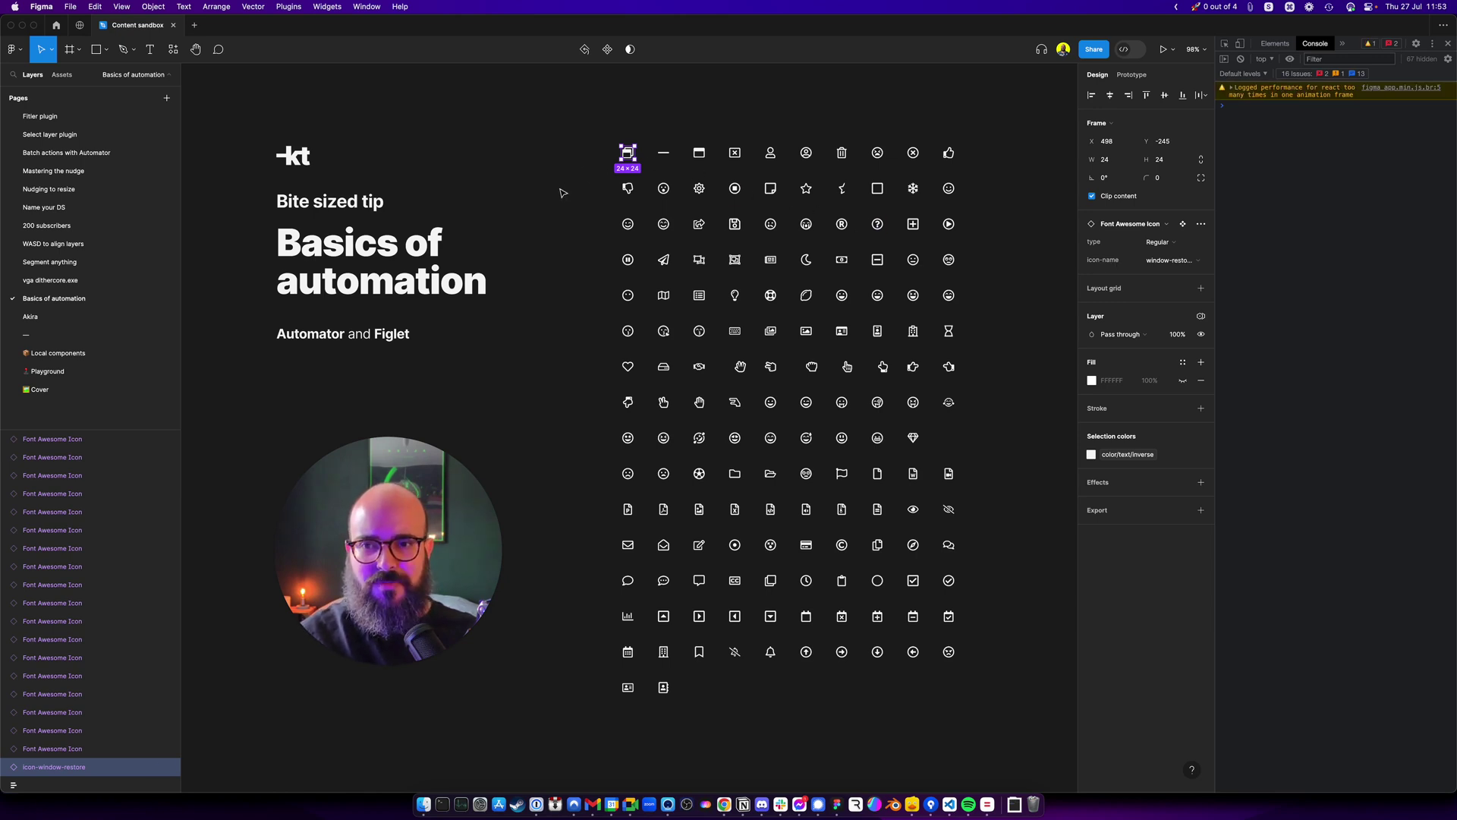
- Clear the selection and launch the Figlet plugin from the plugins list
{"action": "left_click", "coordinate": [551, 211]}
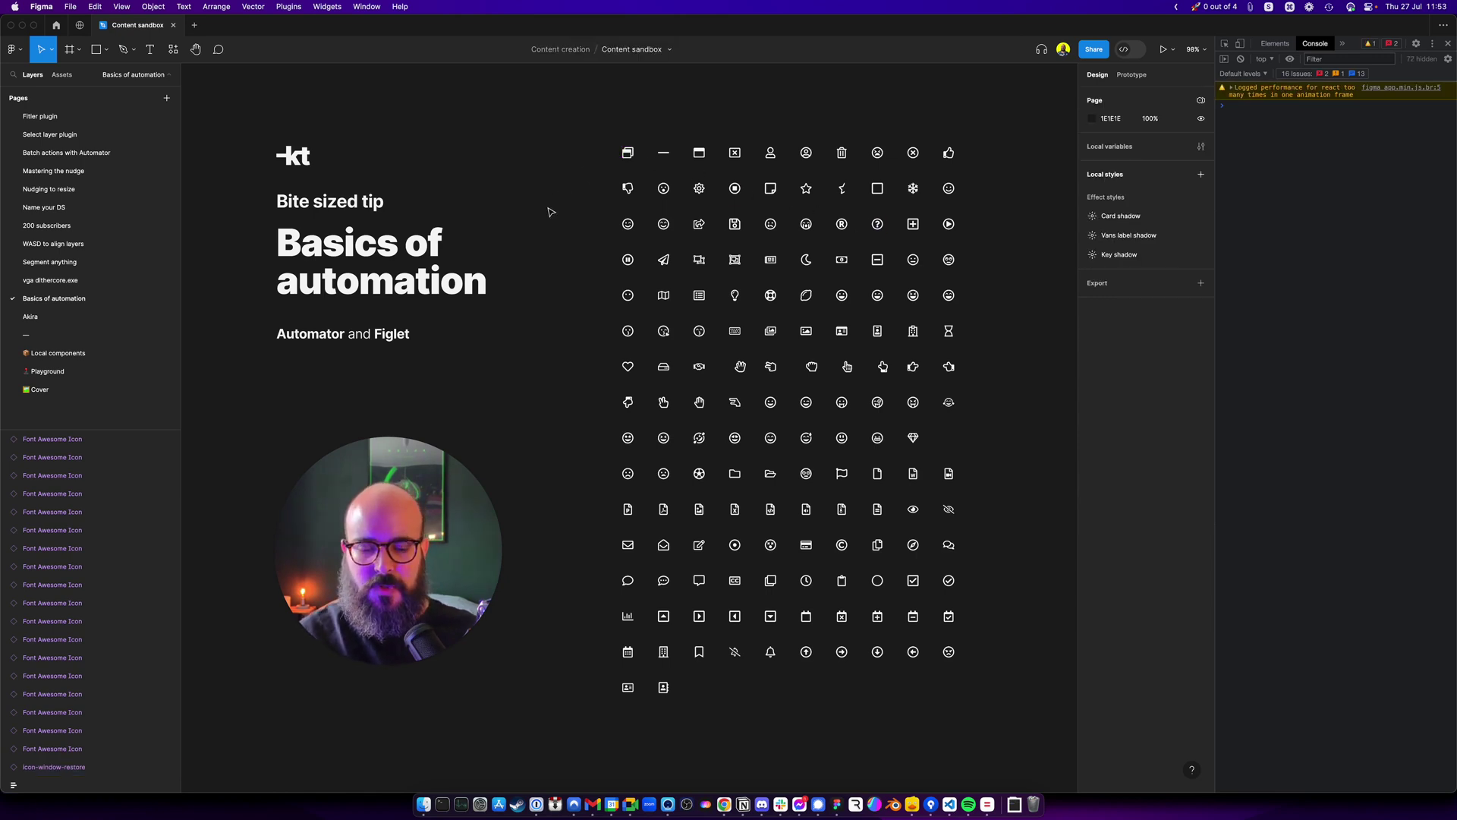
{"action": "left_click", "coordinate": [173, 49]}
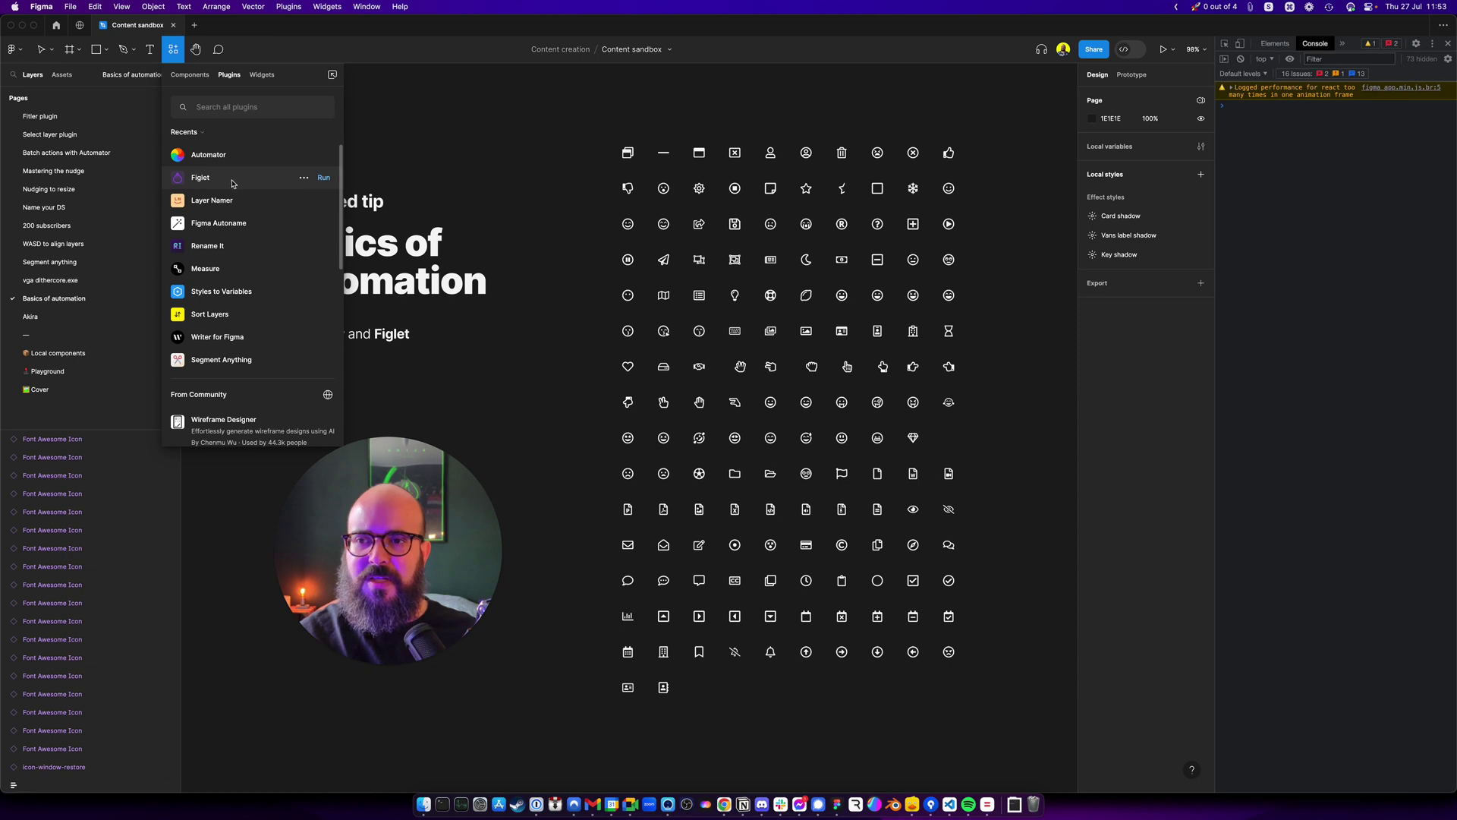
{"action": "left_click", "coordinate": [233, 183]}
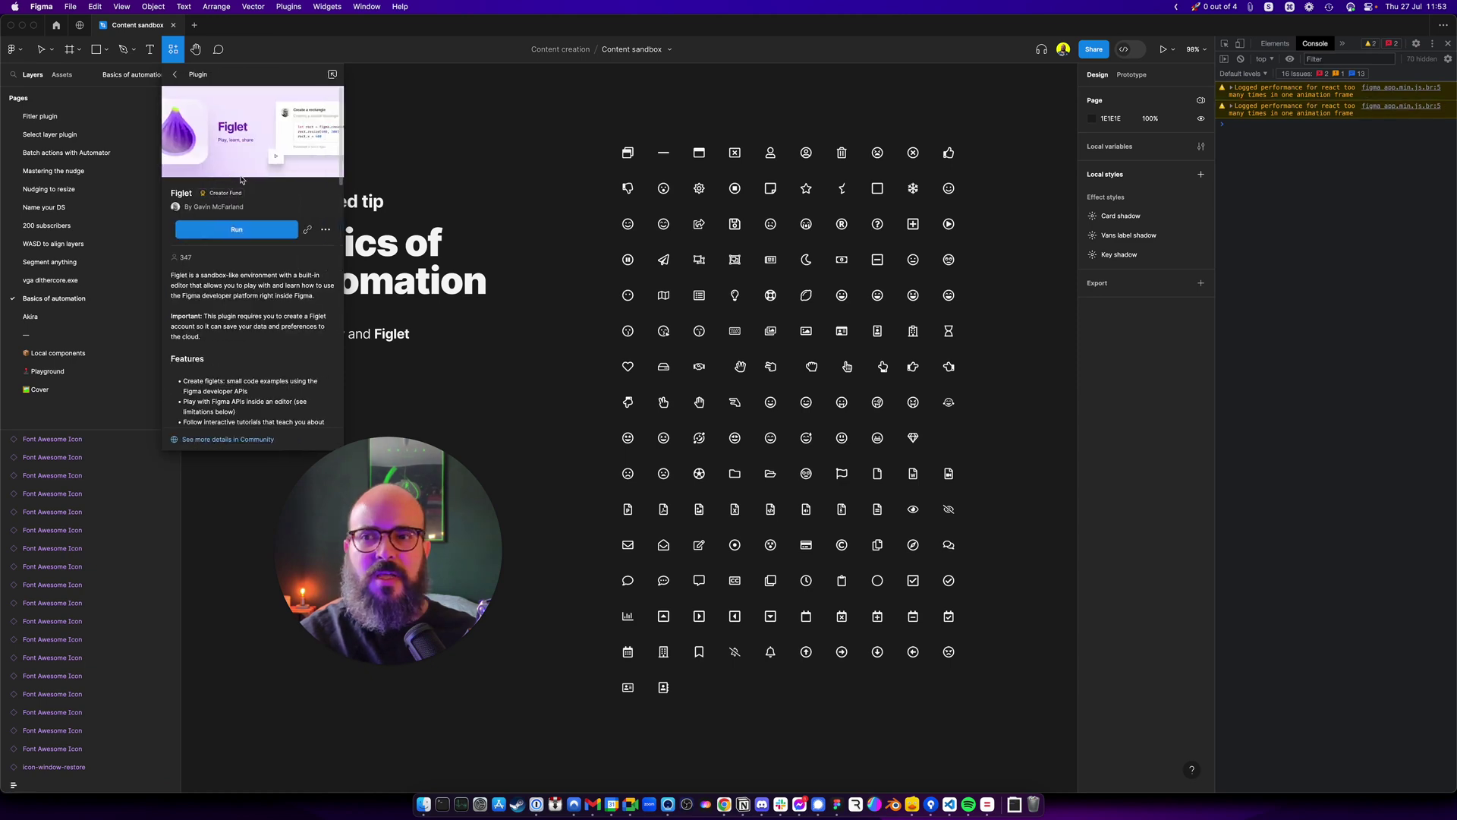
{"action": "left_click", "coordinate": [264, 231]}
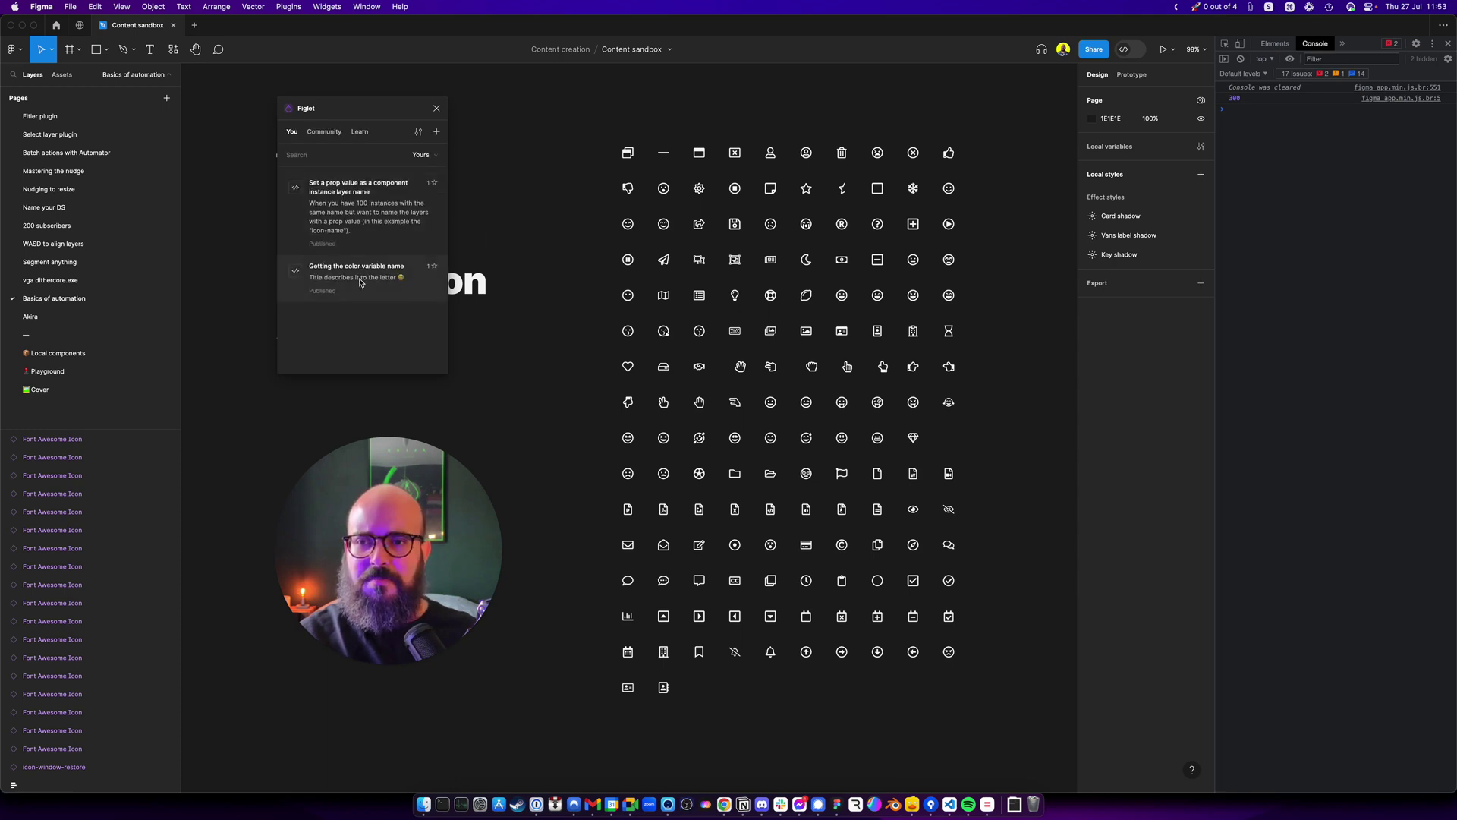
- Open the saved 'Set a prop value as a component instance layer name' script beside the icons
{"action": "left_click", "coordinate": [324, 132]}
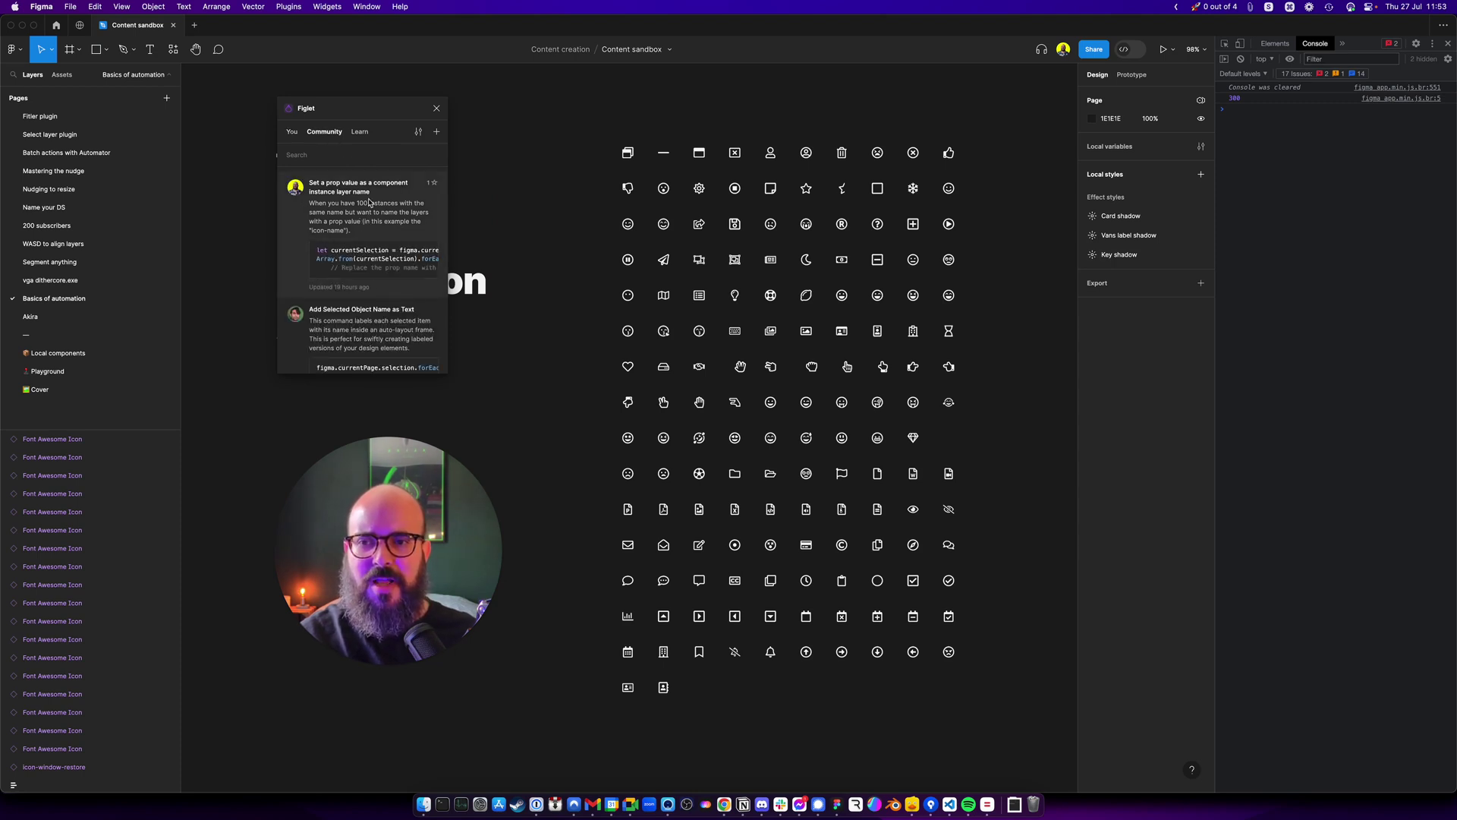
{"action": "left_click", "coordinate": [301, 135]}
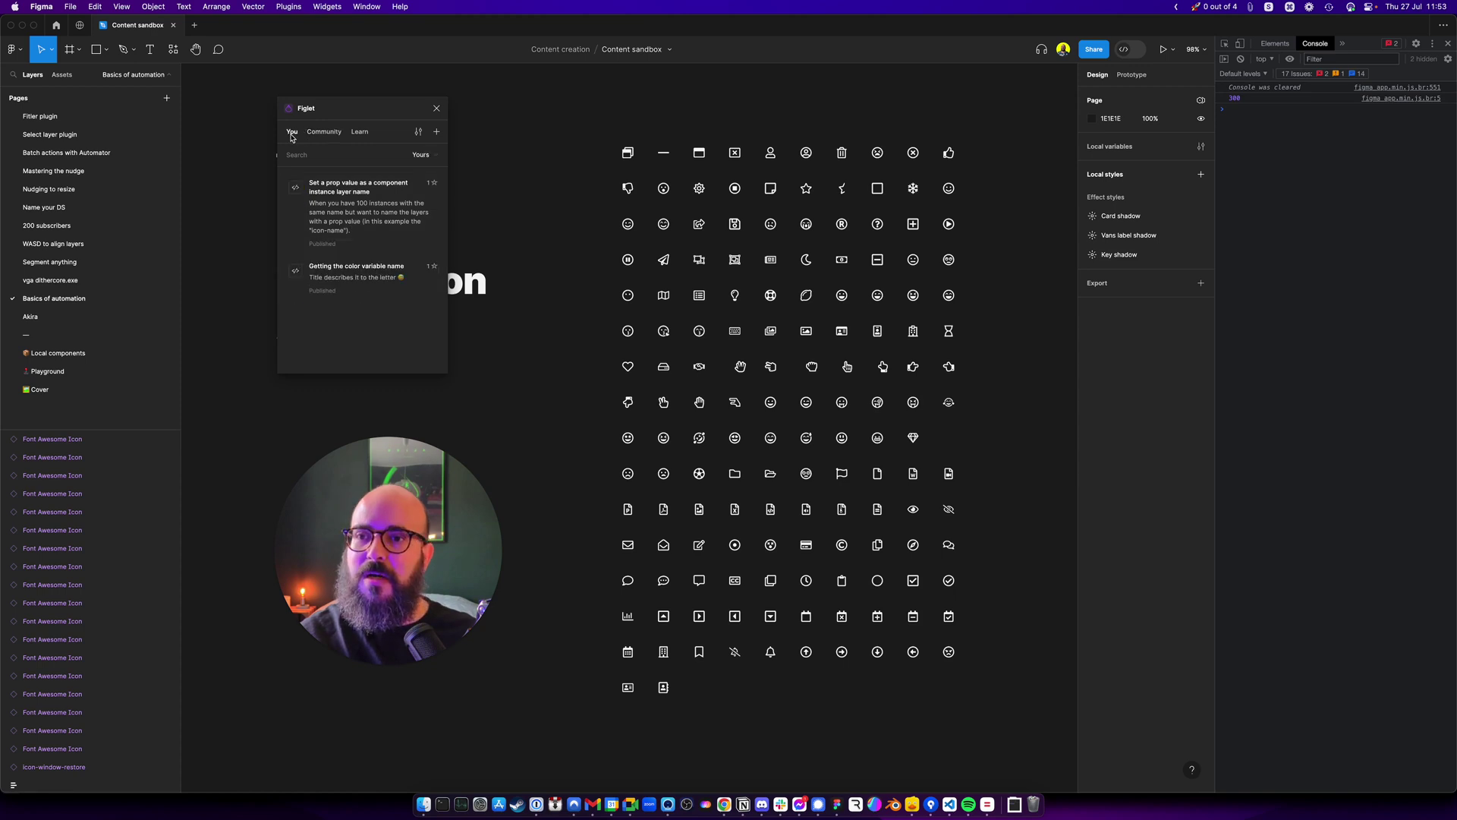
{"action": "left_click", "coordinate": [357, 217]}
{"action": "left_click_drag", "start_coordinate": [457, 116], "coordinate": [400, 118]}
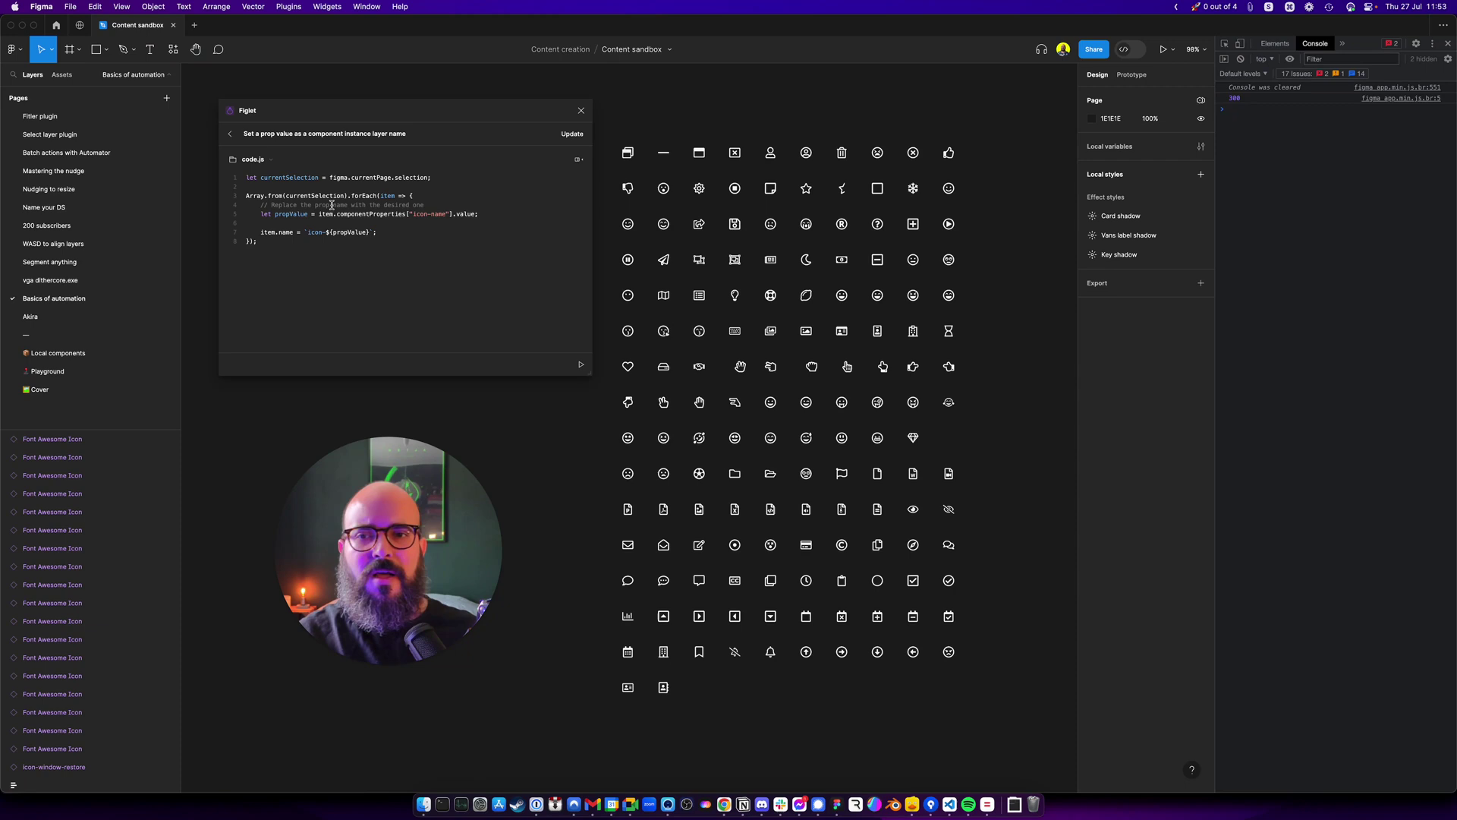
- Select the window-restore icon at the top-left of the grid
{"action": "left_click", "coordinate": [629, 149]}
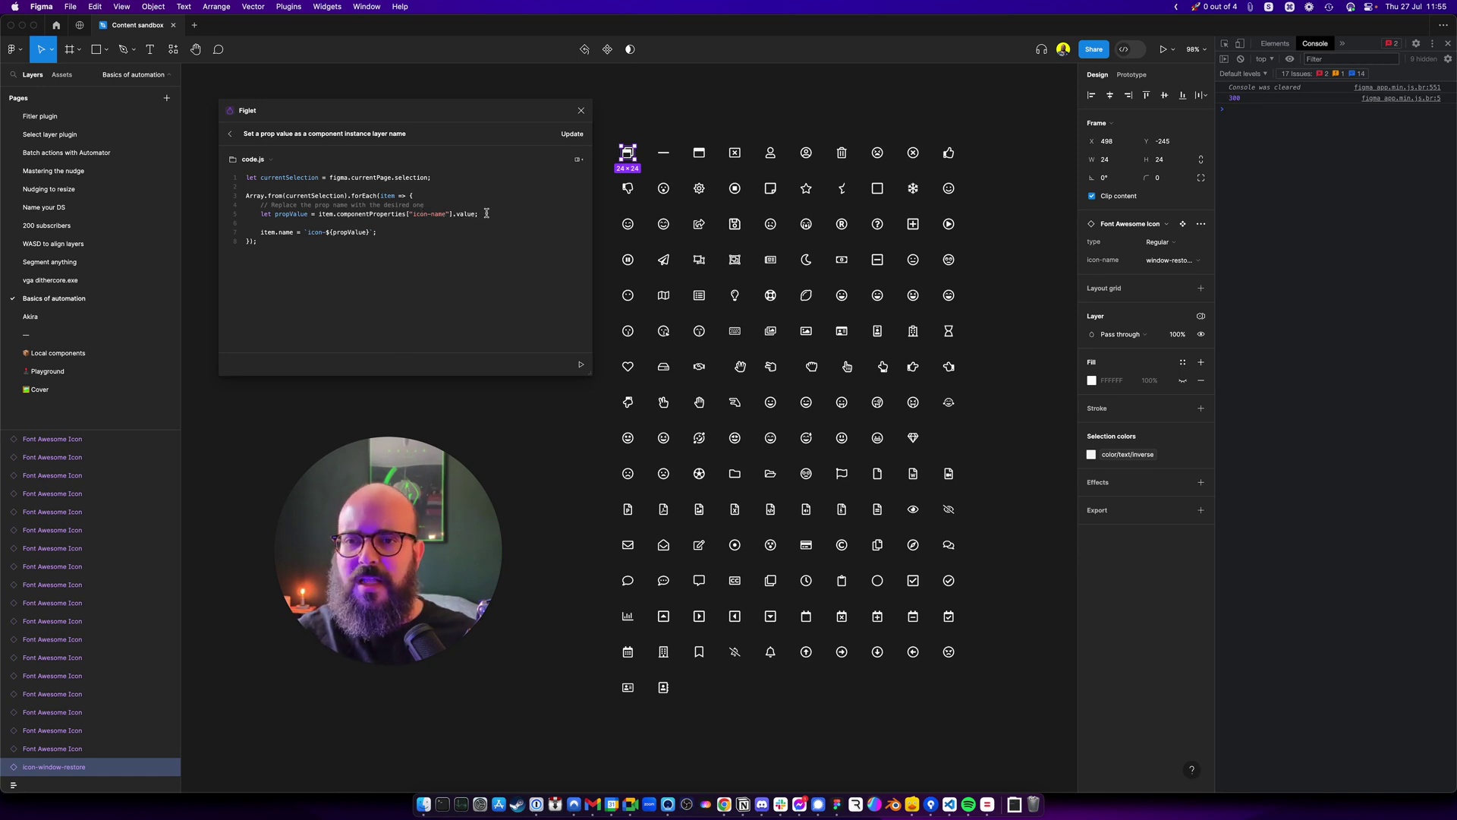
- Add console.log(item) to the loop, comment out the item.name line, and run the script
{"action": "left_click", "coordinate": [487, 213]}
{"action": "key", "text": "Return"}
{"action": "key", "text": "Return"}
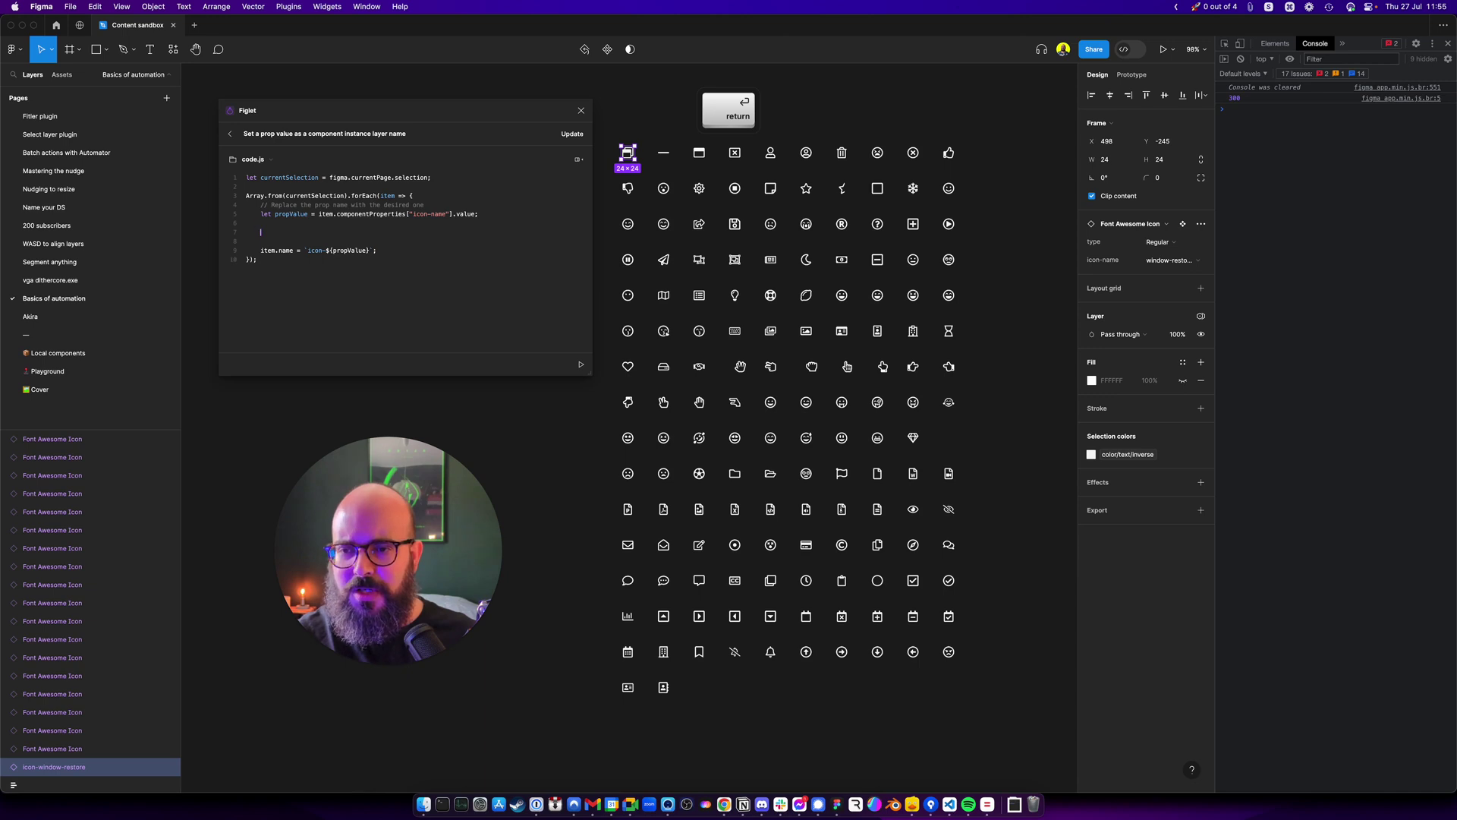
{"action": "type", "text": "console"}
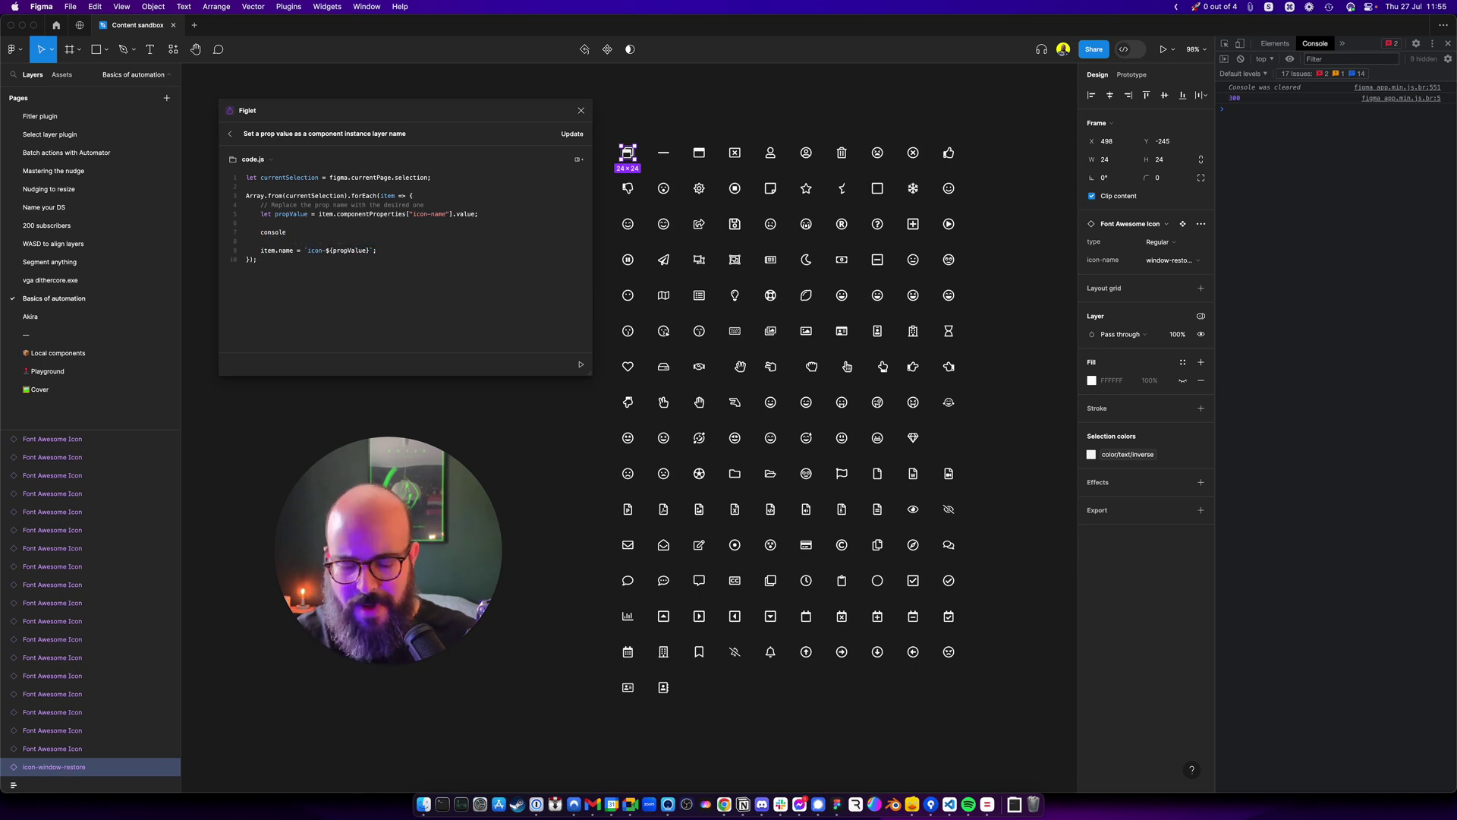
{"action": "type", "text": ".log("}
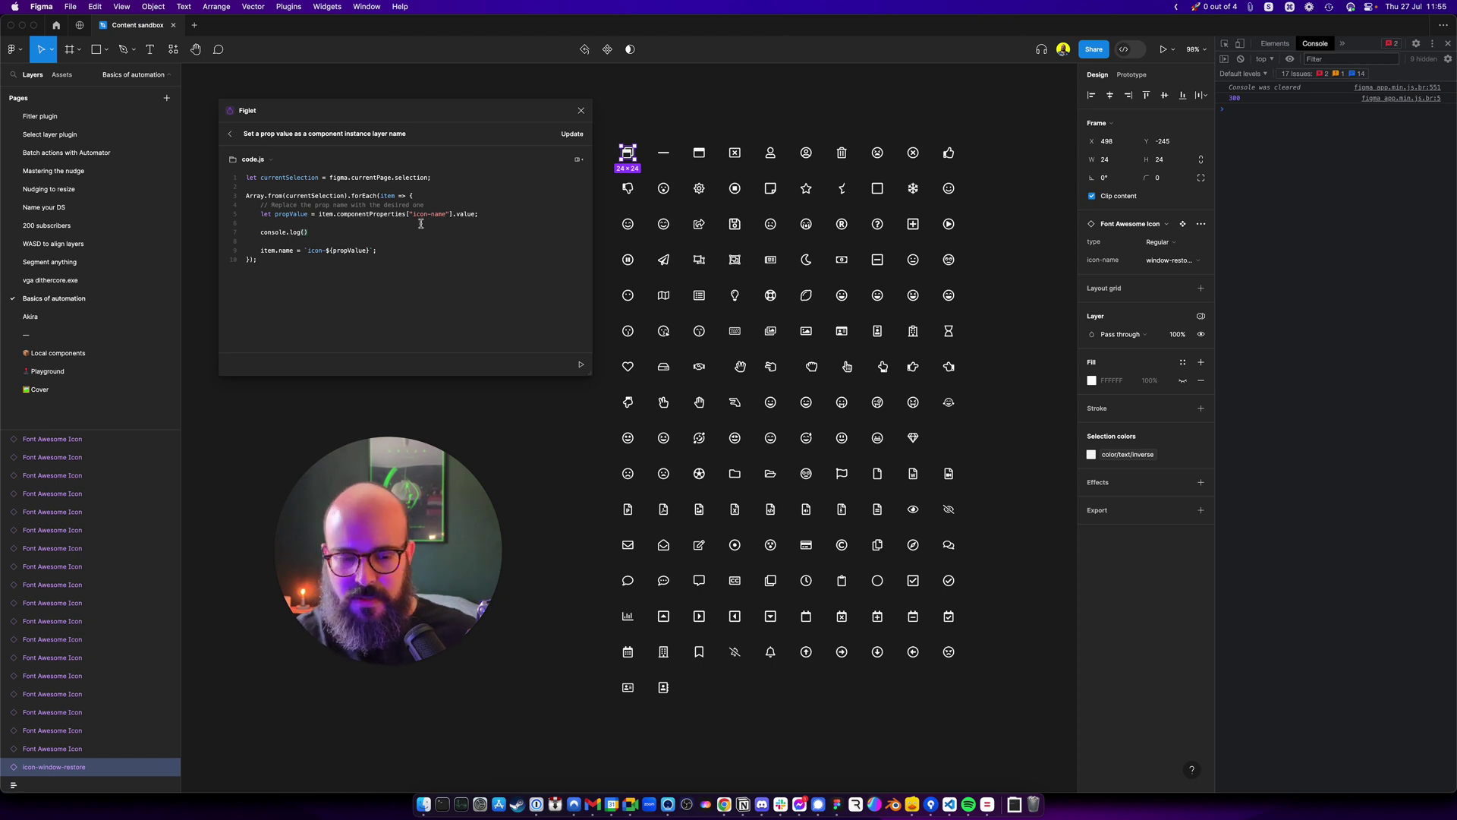
{"action": "left_click", "coordinate": [260, 251]}
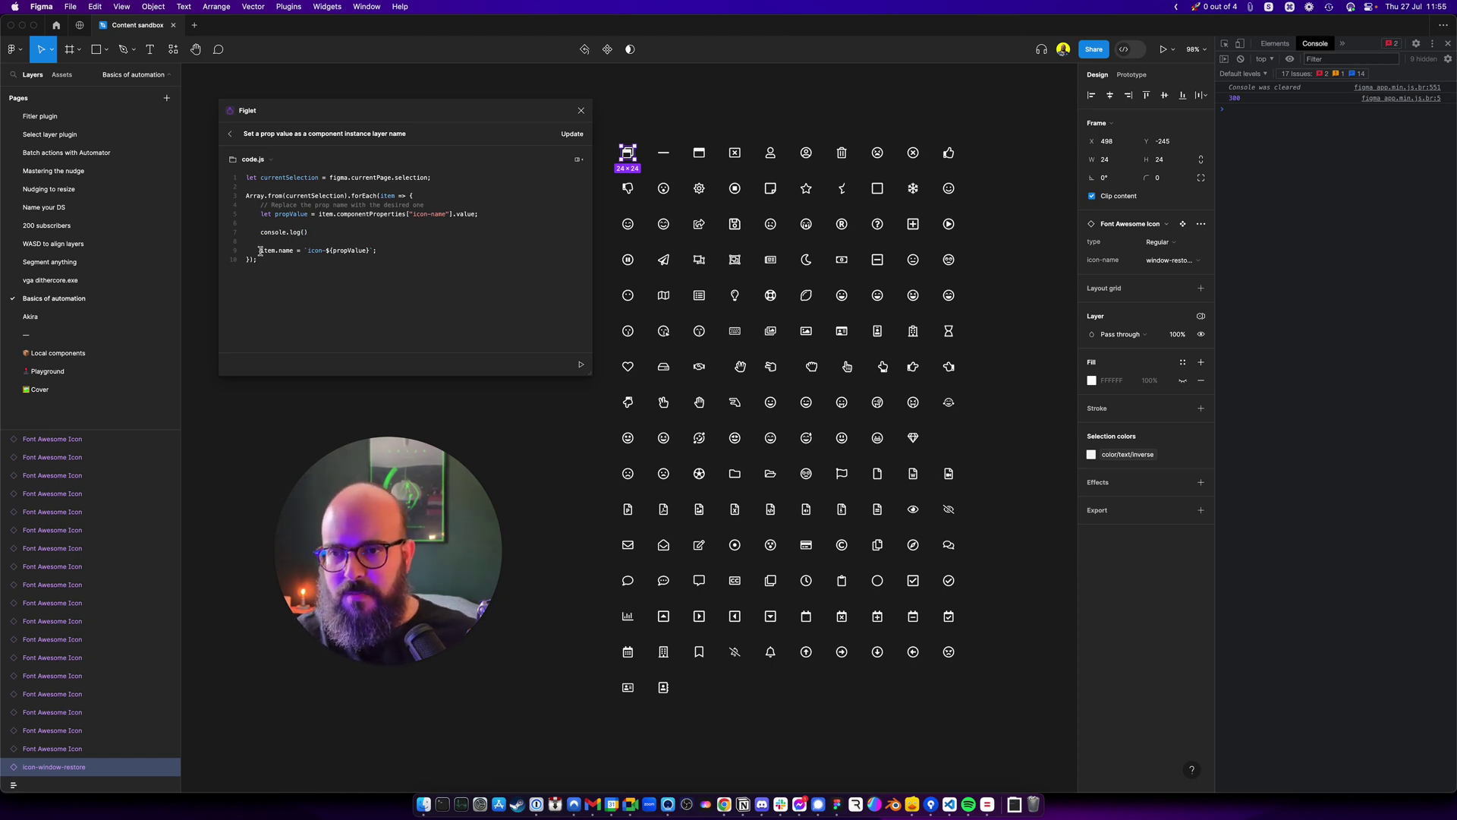
{"action": "key", "text": "super+slash"}
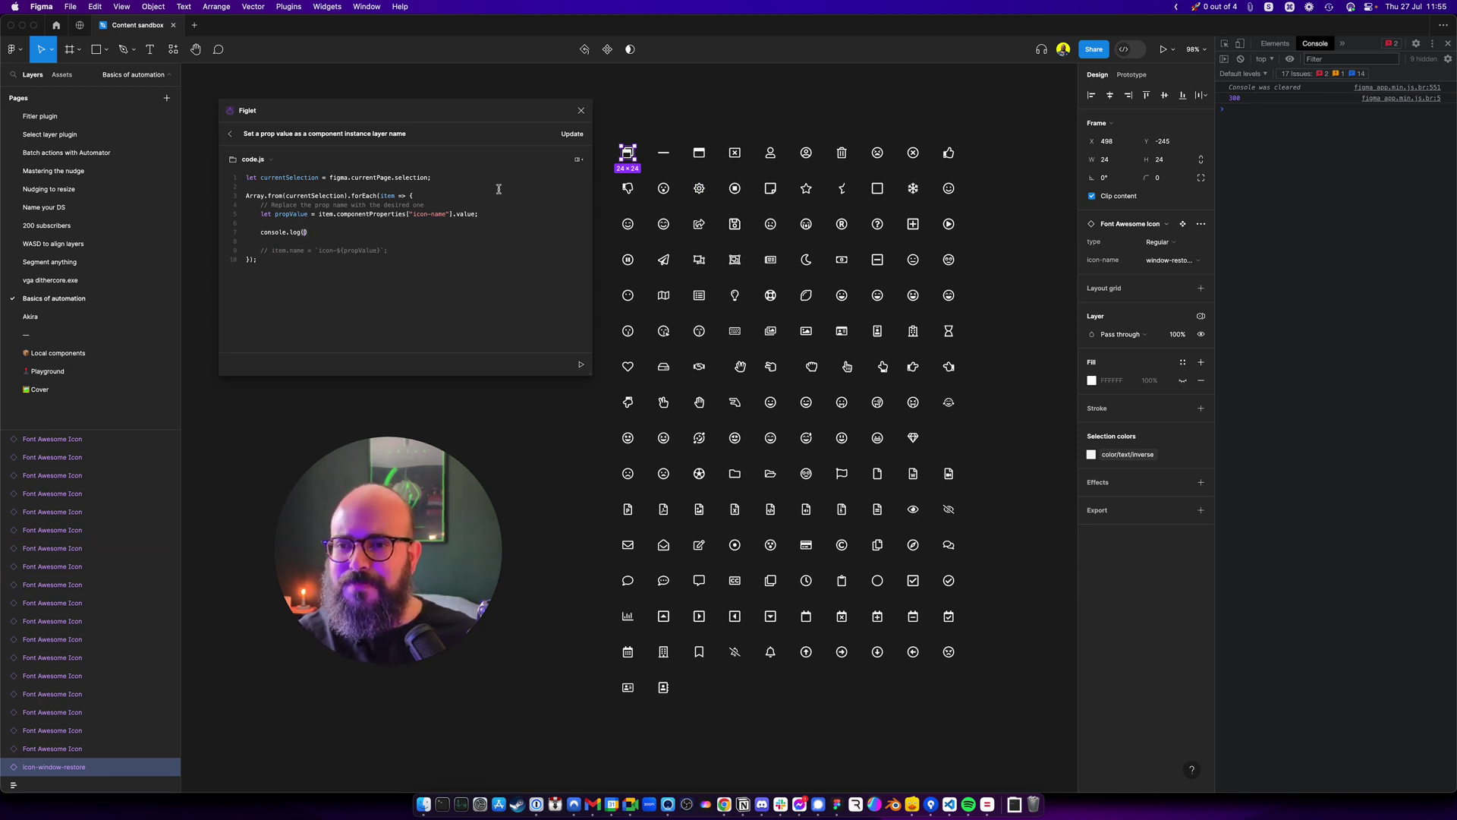
{"action": "type", "text": "item"}
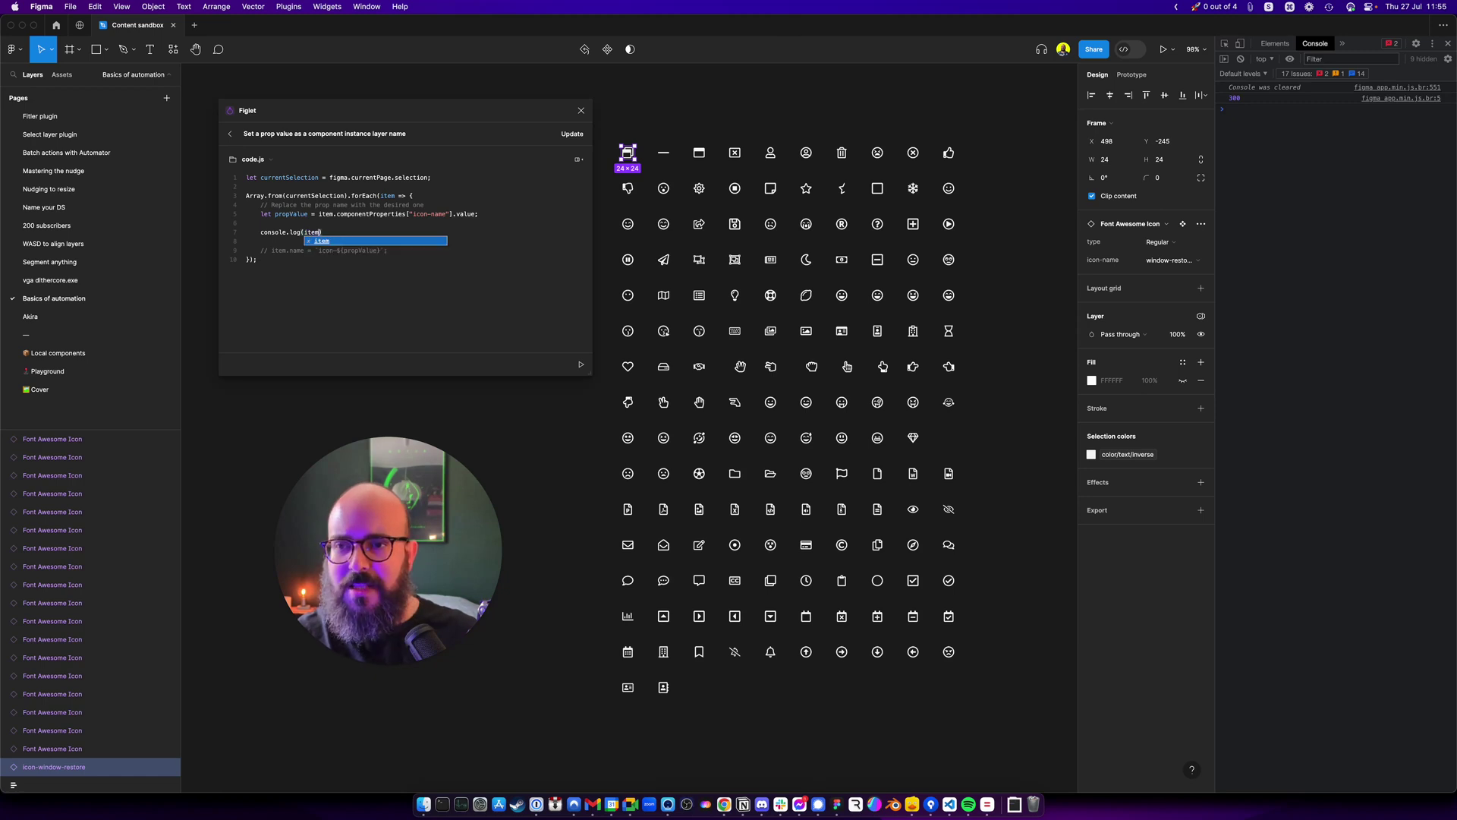
{"action": "left_click", "coordinate": [581, 363]}
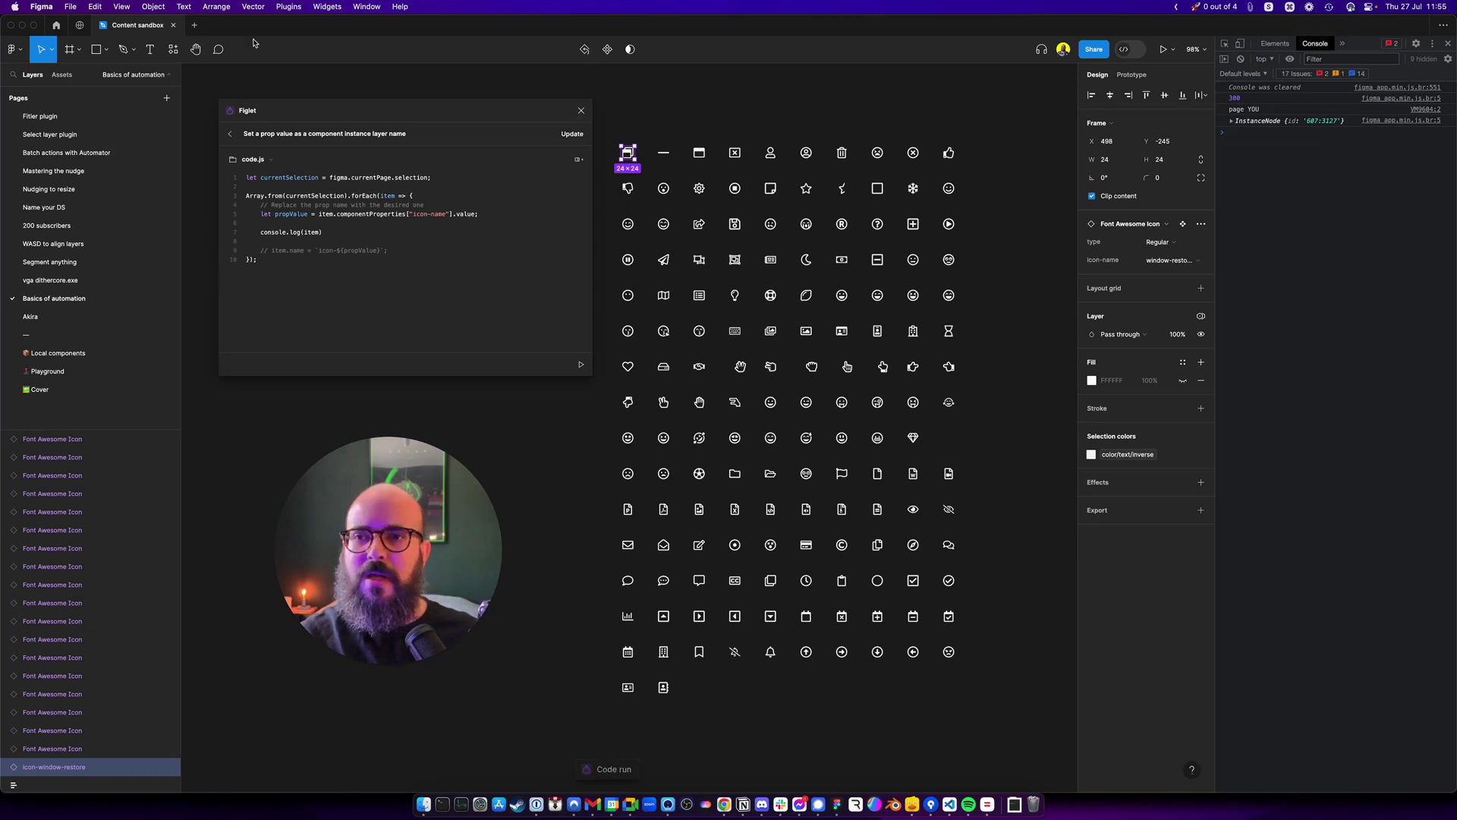
- Open the plugin developer console from the Plugins menu
{"action": "left_click", "coordinate": [289, 6]}
{"action": "mouse_move", "coordinate": [342, 181]}
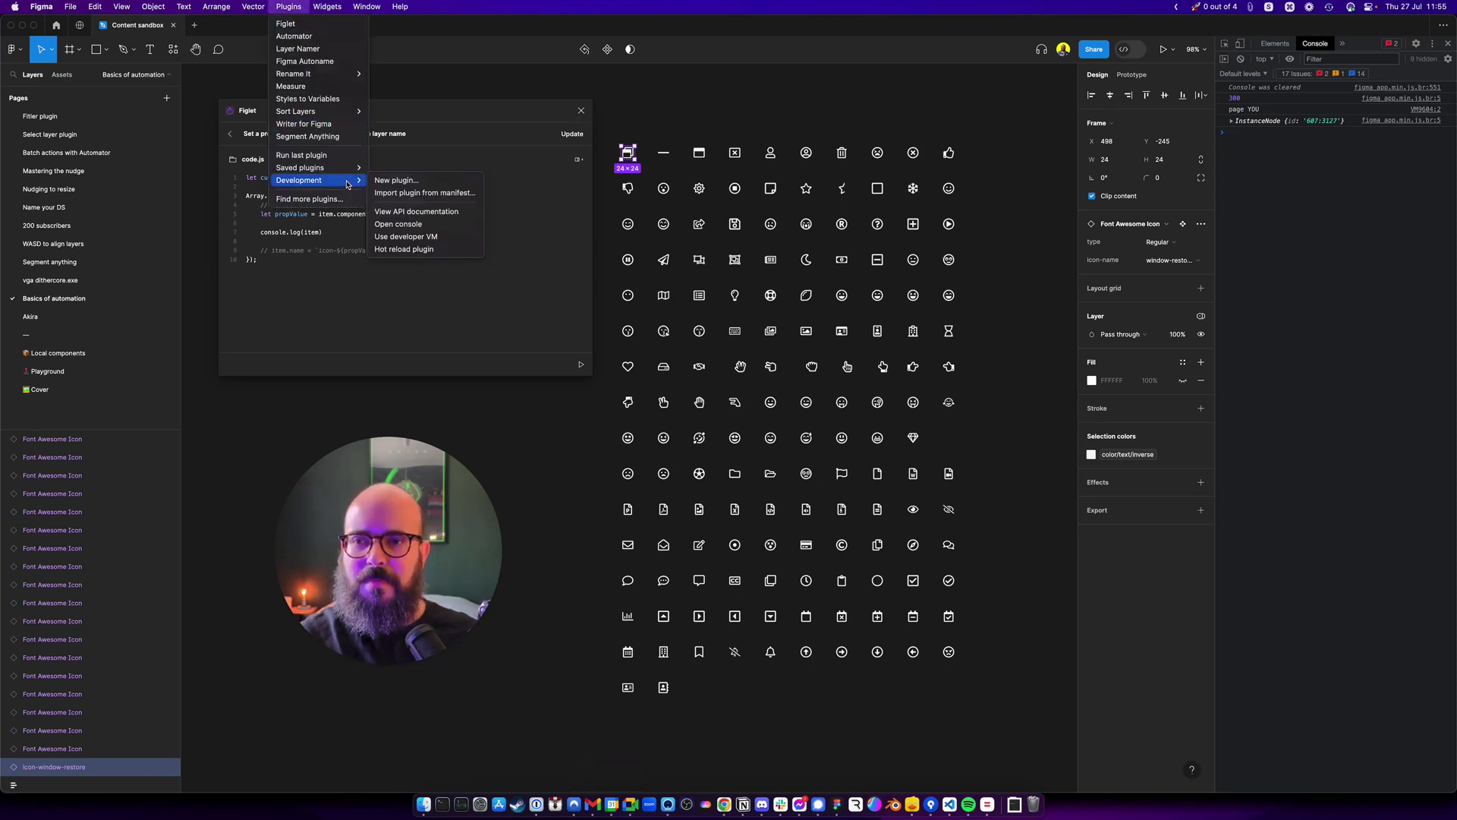
{"action": "left_click", "coordinate": [416, 230]}
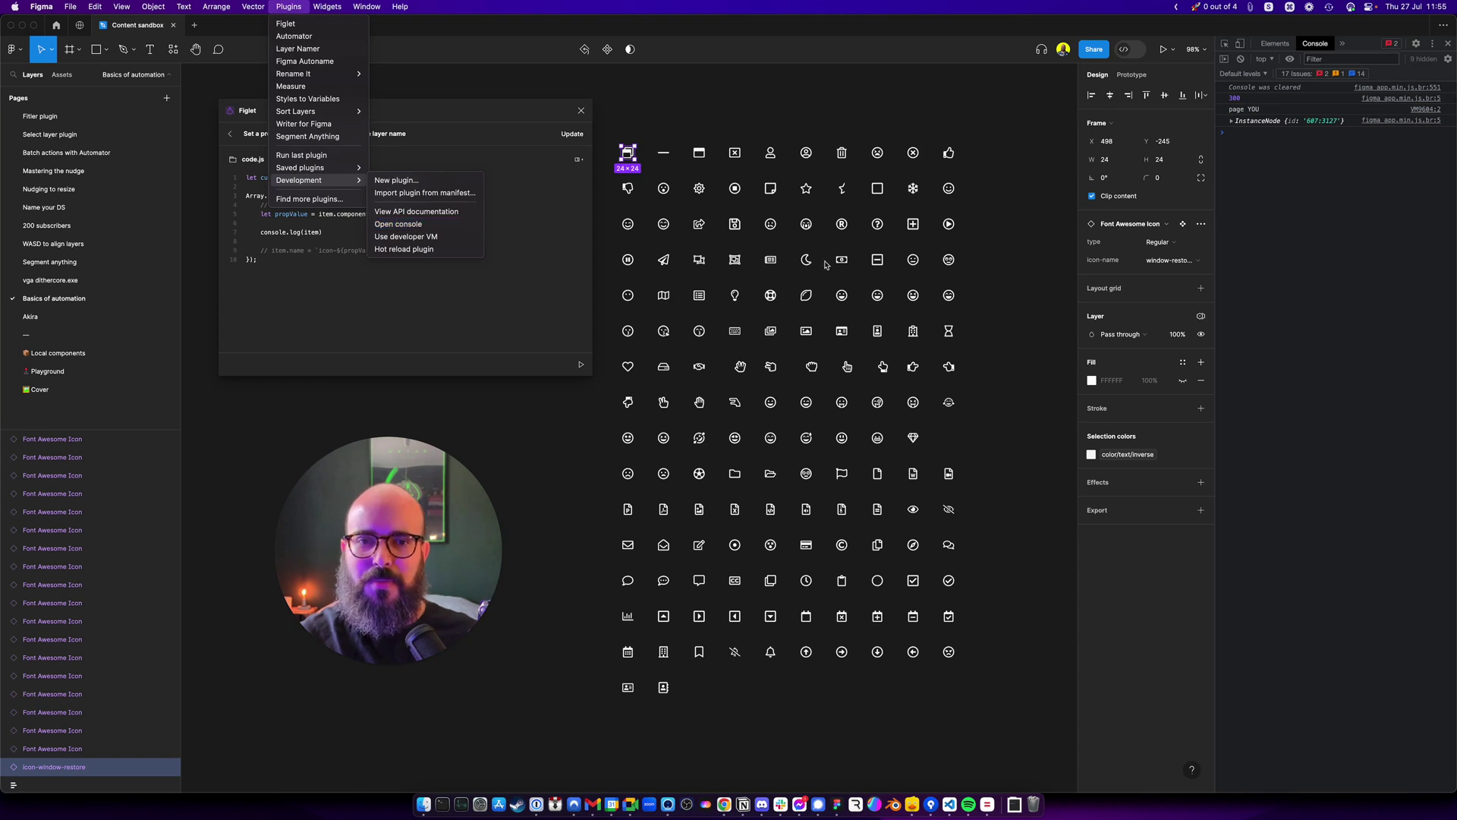
- Expand the logged InstanceNode's componentProperties to show icon-name valued window-restore
{"action": "left_click", "coordinate": [1233, 121]}
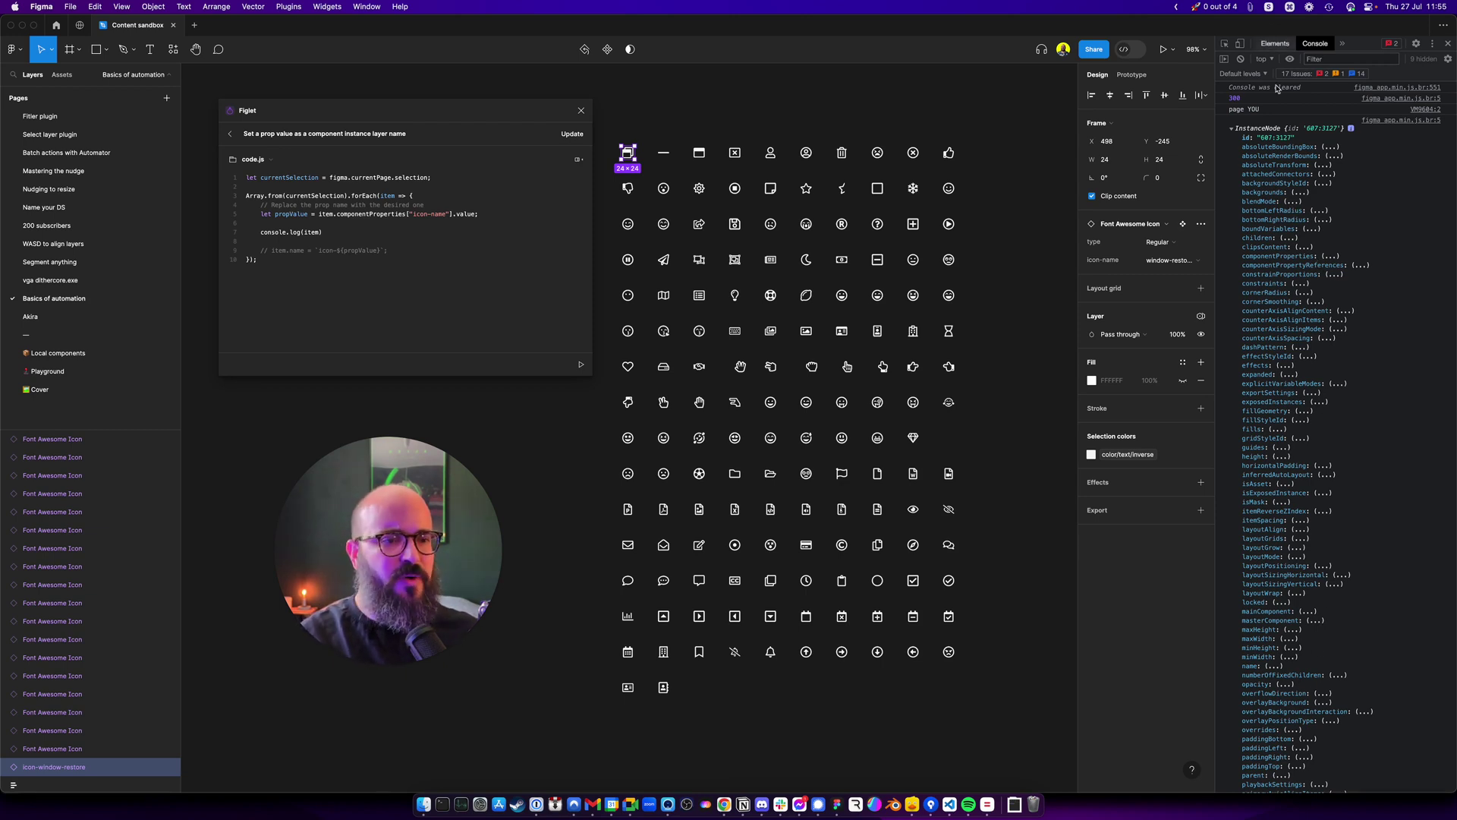
{"action": "left_click", "coordinate": [1330, 258]}
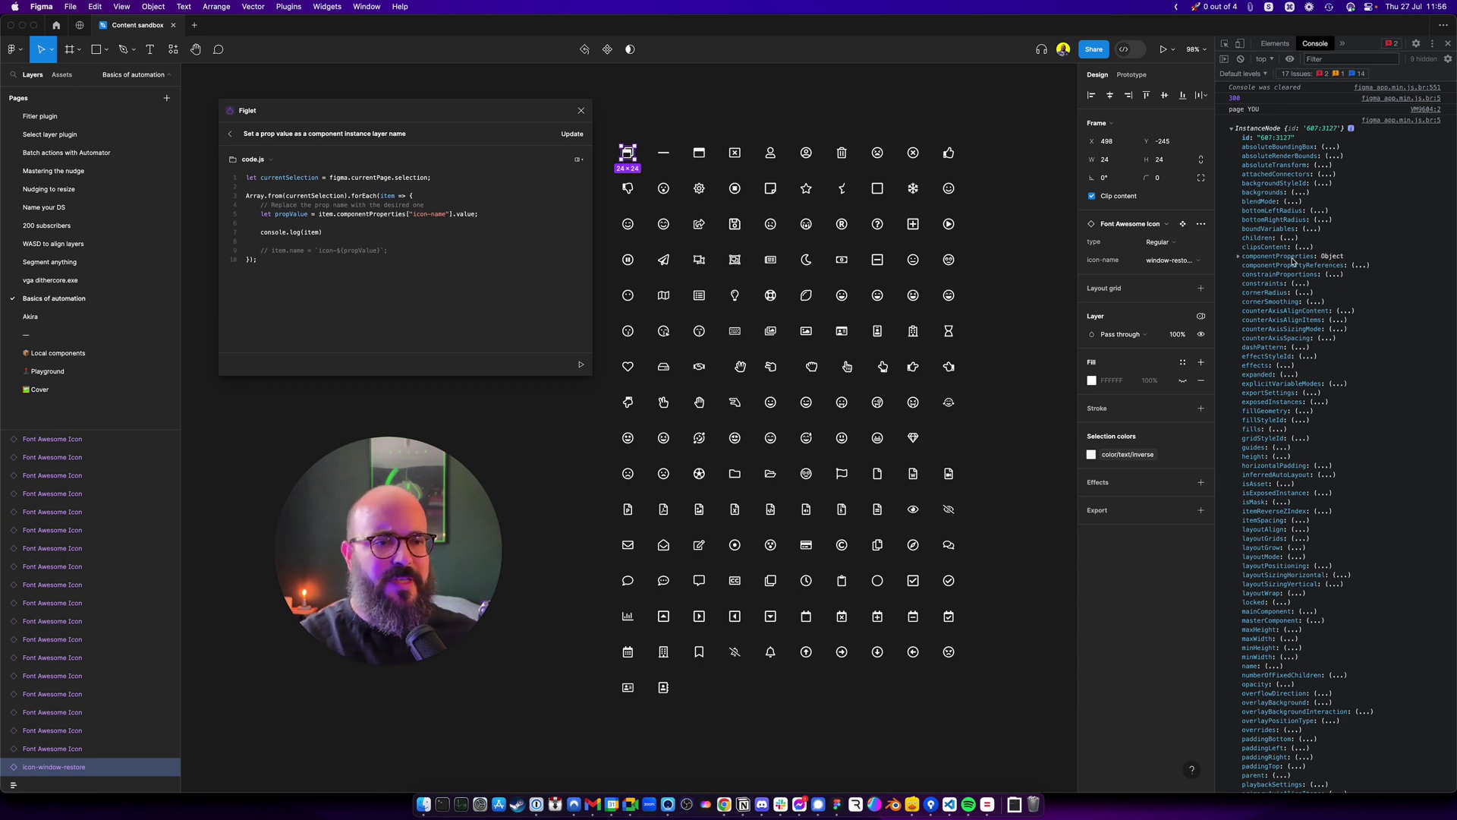
{"action": "left_click", "coordinate": [1240, 257]}
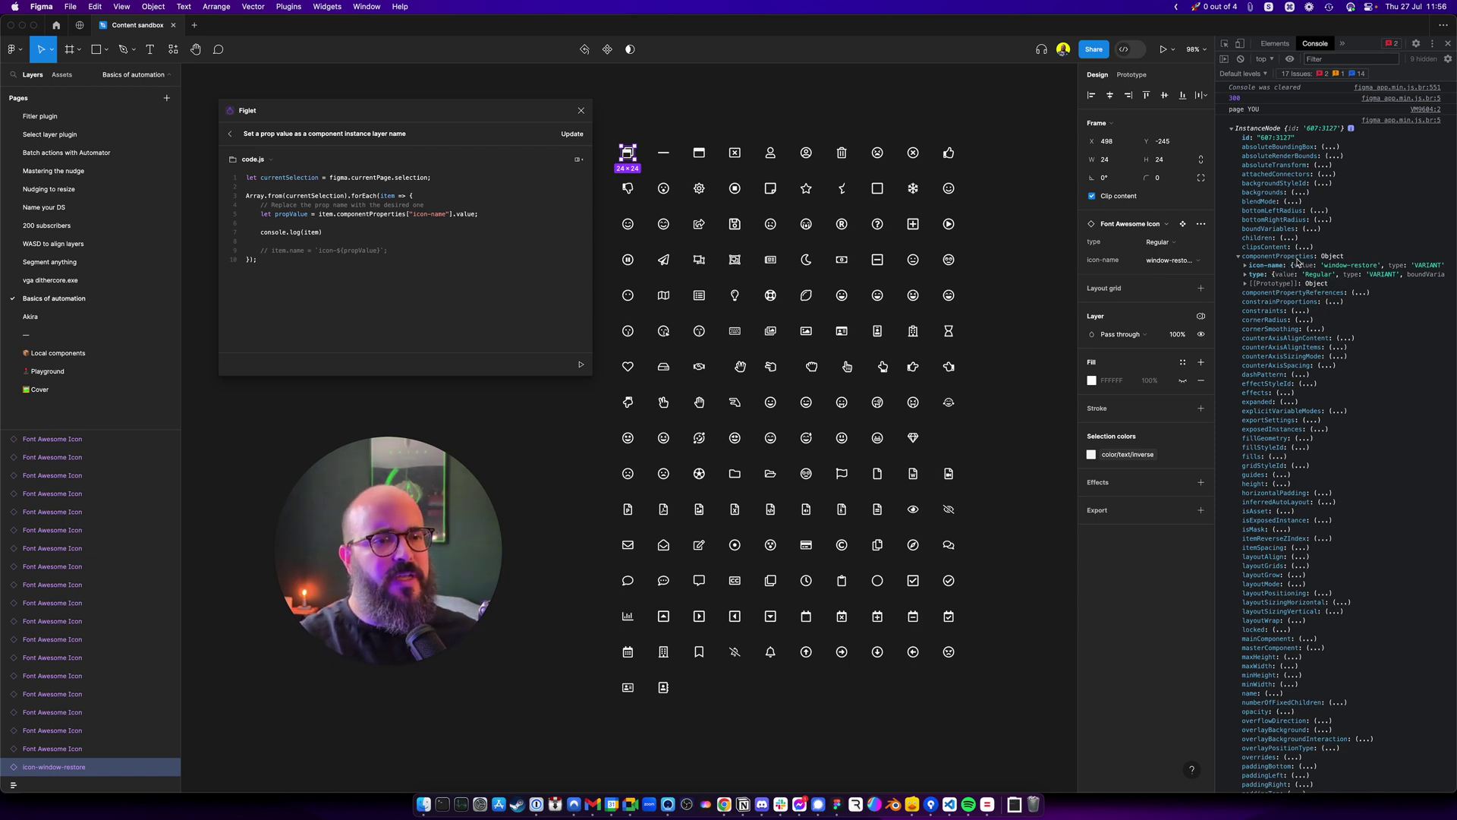
{"action": "left_click", "coordinate": [1248, 267]}
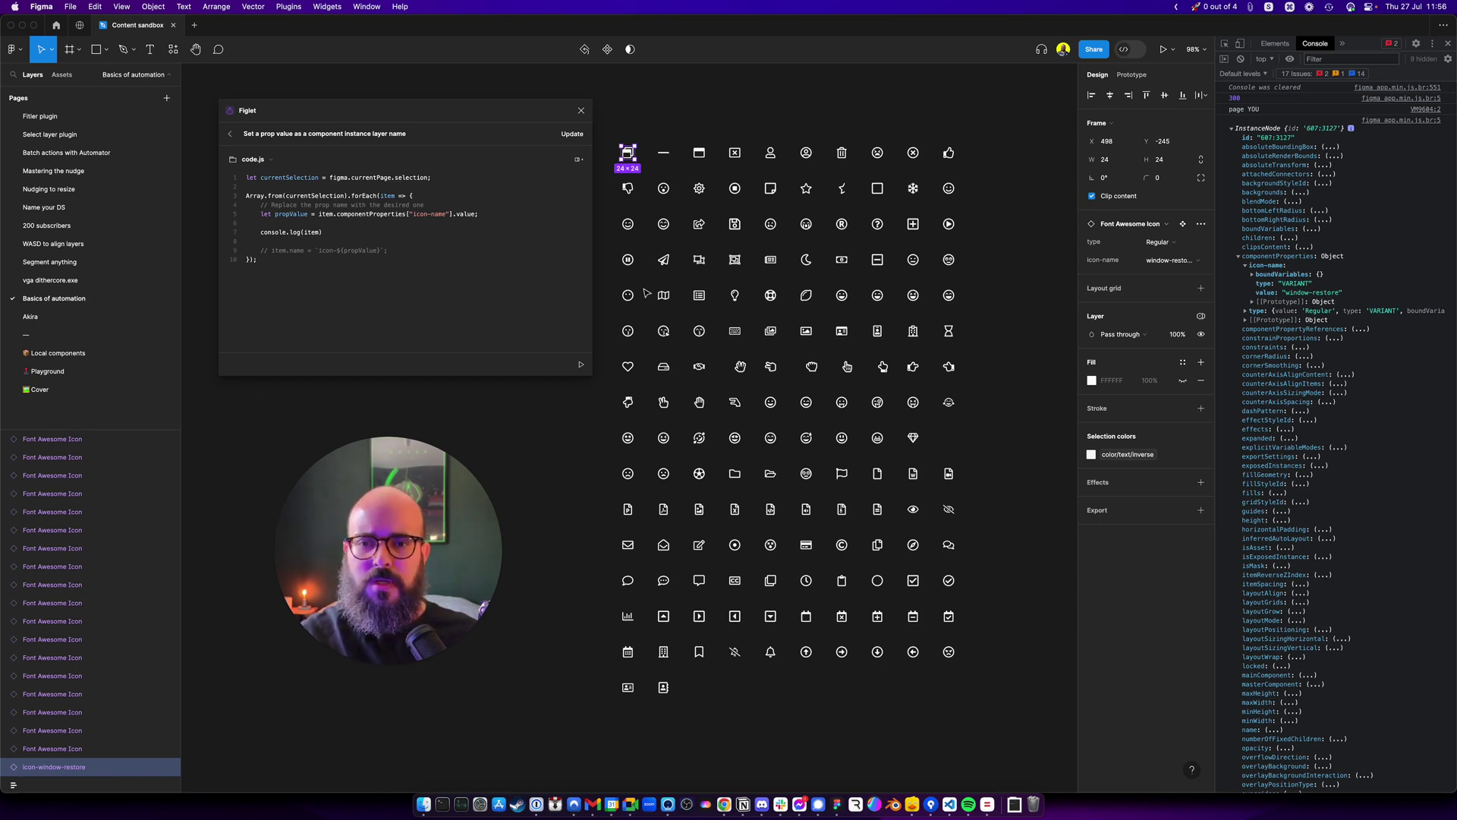
- Delete the console.log line and uncomment the item.name renaming line
{"action": "left_click_drag", "start_coordinate": [327, 234], "coordinate": [258, 226]}
{"action": "key", "text": "BackSpace"}
{"action": "key", "text": "BackSpace"}
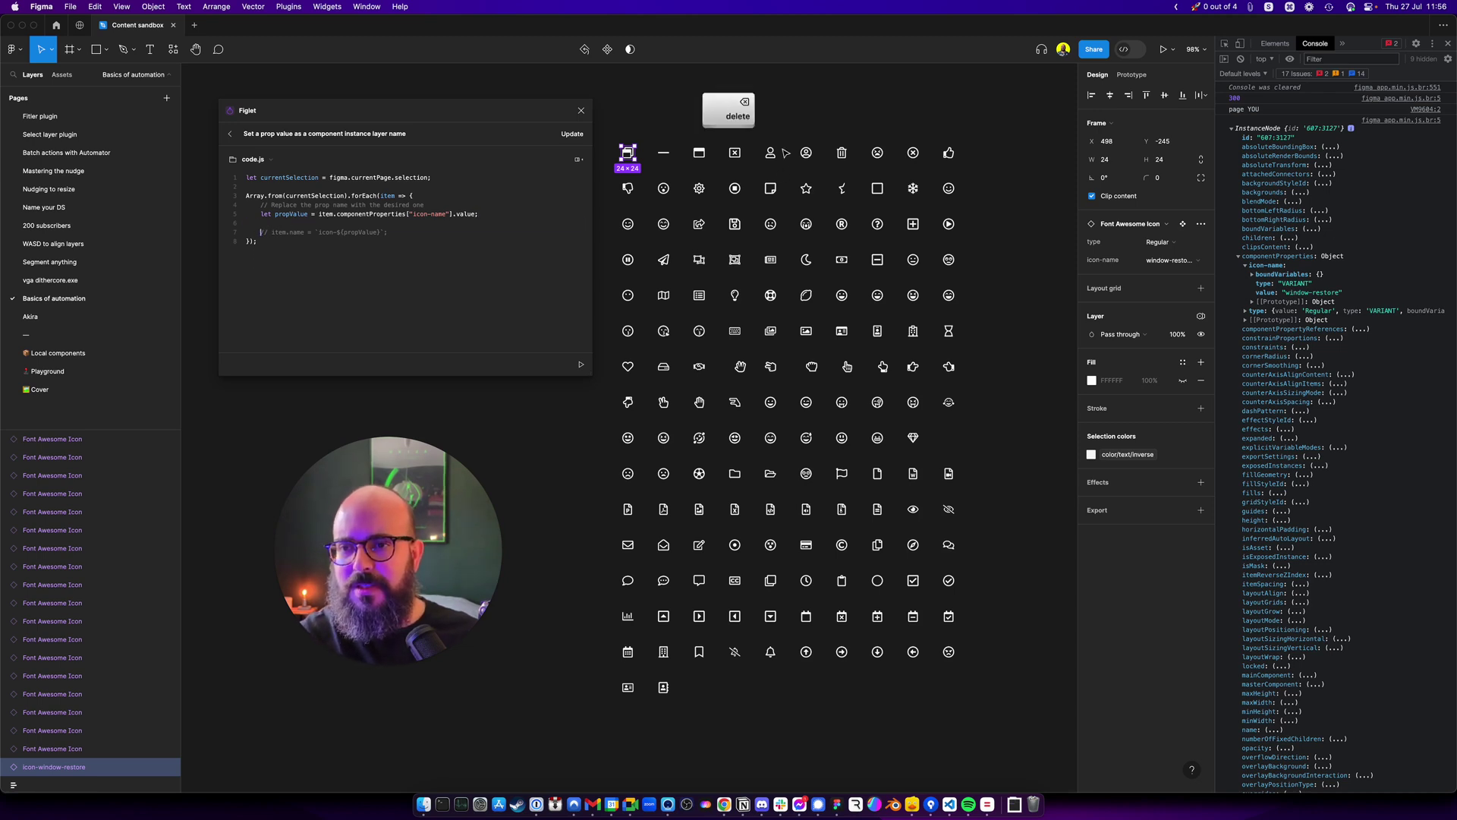
{"action": "key", "text": "super+slash"}
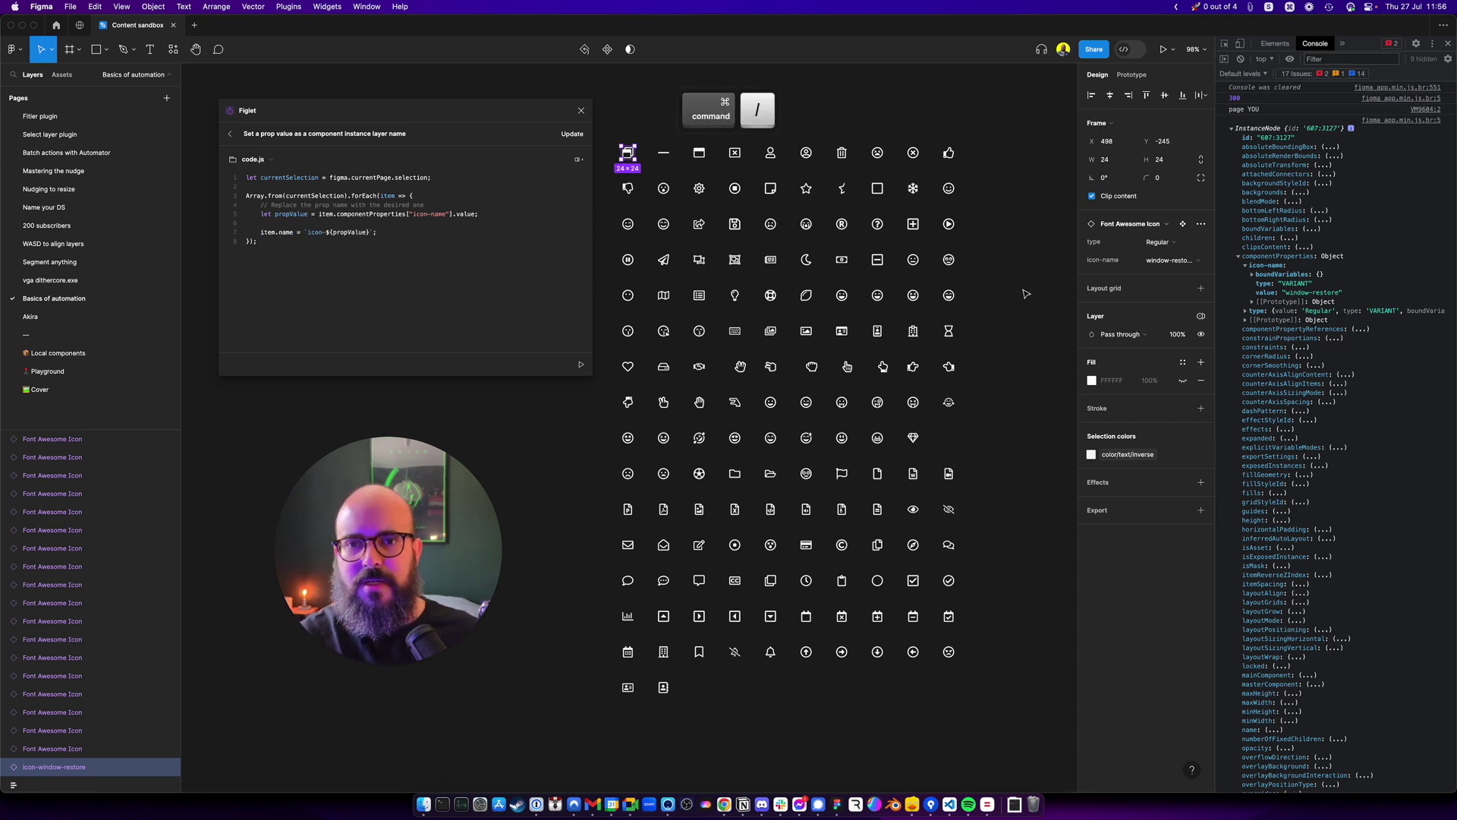
- Run the script on all grid icons, then undo the rename to restore Font Awesome Icon names
{"action": "left_click", "coordinate": [990, 419]}
{"action": "left_click_drag", "start_coordinate": [1015, 753], "coordinate": [617, 136]}
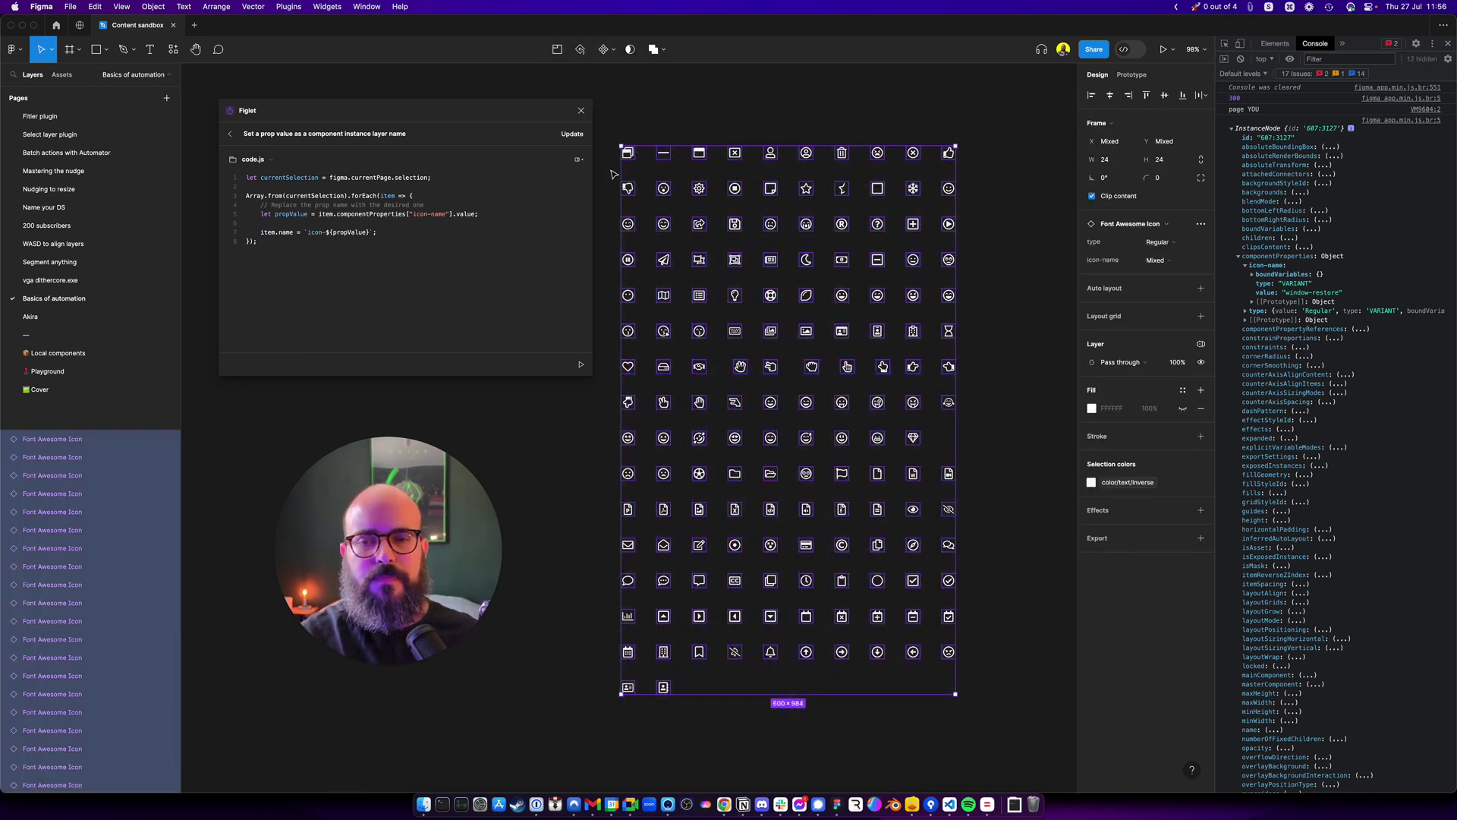
{"action": "left_click", "coordinate": [581, 368]}
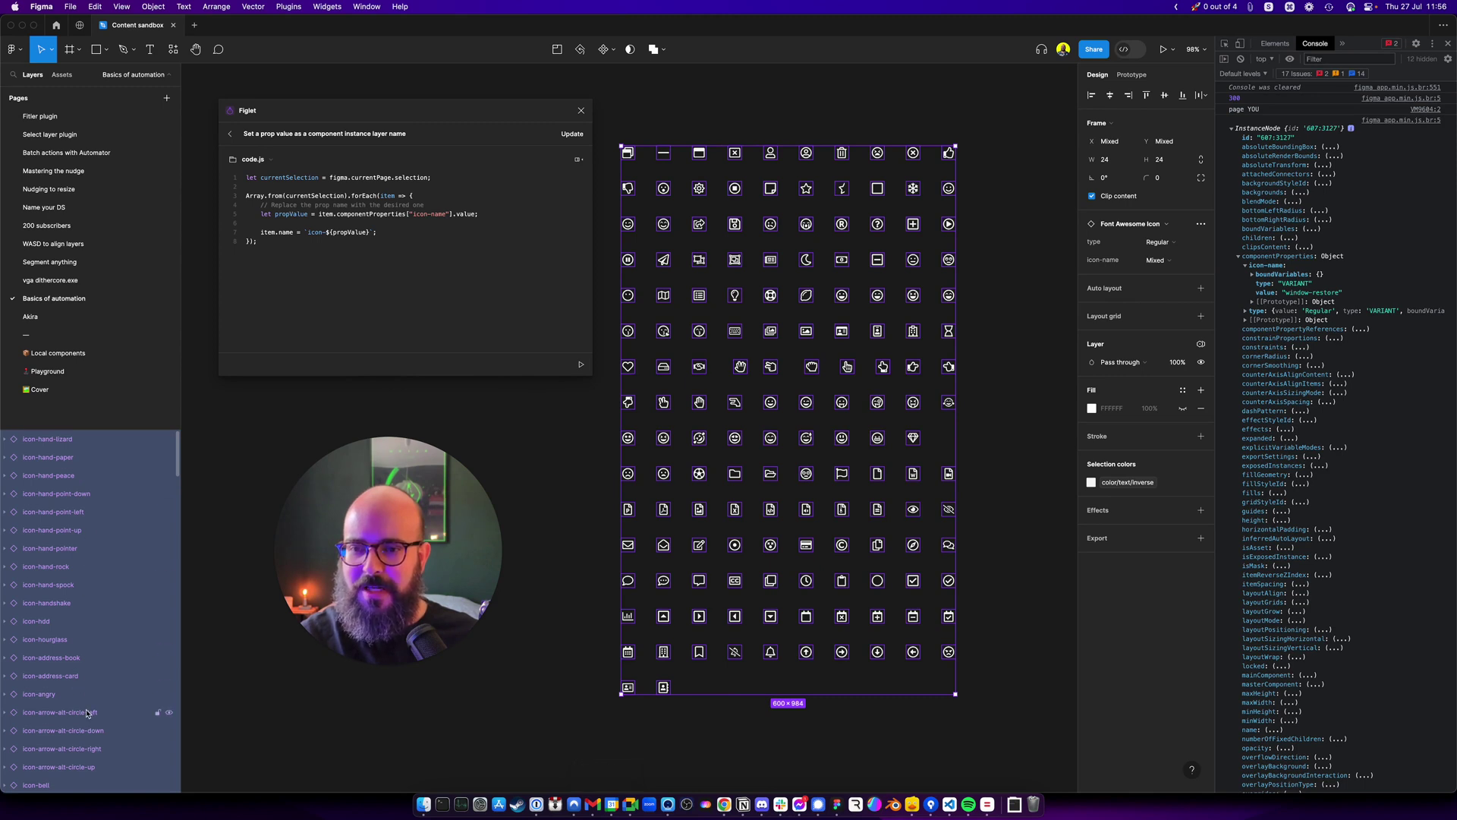
{"action": "scroll", "coordinate": [98, 630], "scroll_direction": "down", "scroll_amount": 20}
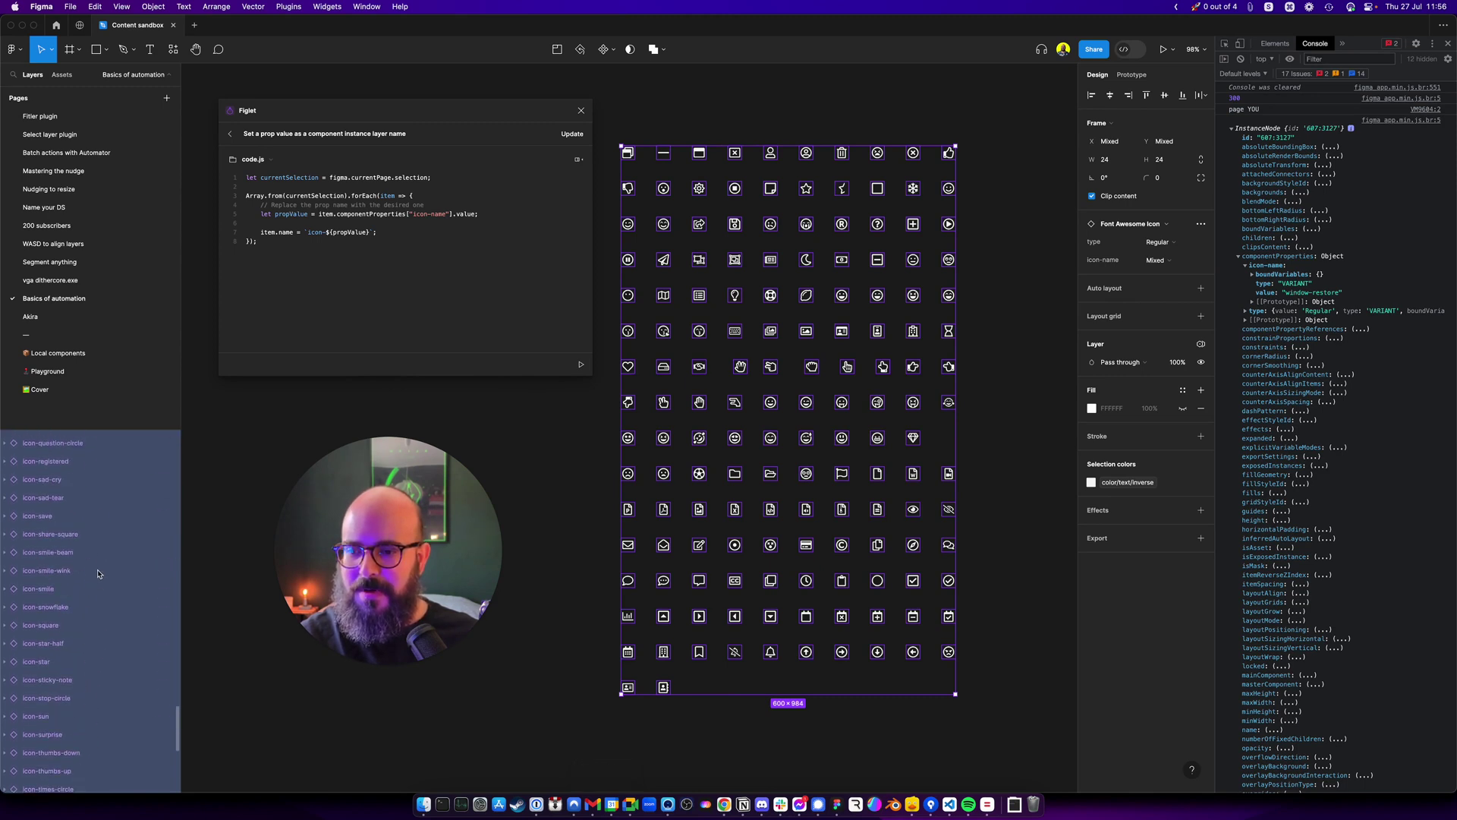
{"action": "scroll", "coordinate": [98, 573], "scroll_direction": "up", "scroll_amount": 20}
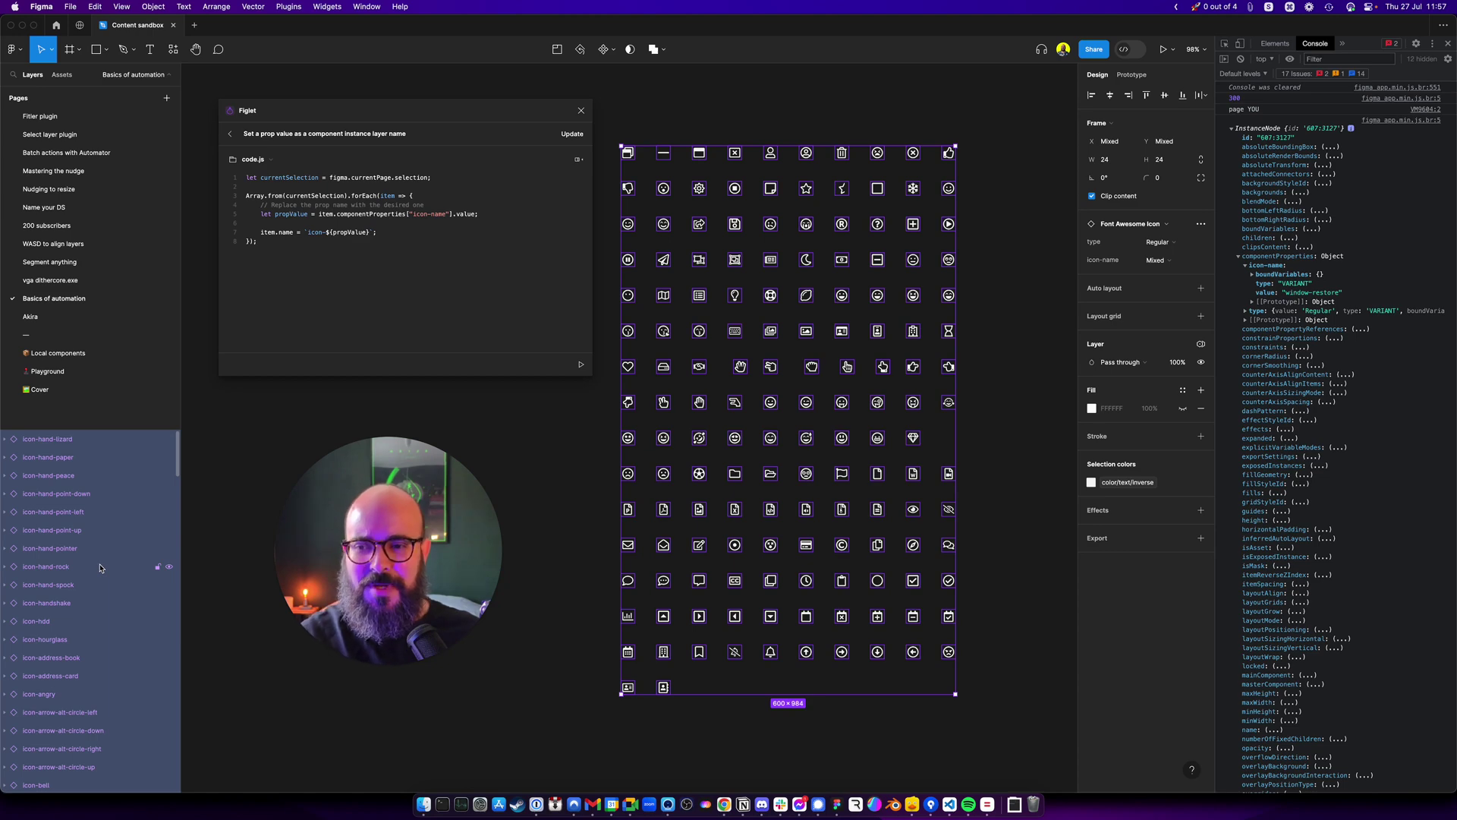
{"action": "left_click", "coordinate": [1021, 397]}
{"action": "key", "text": "super+z"}
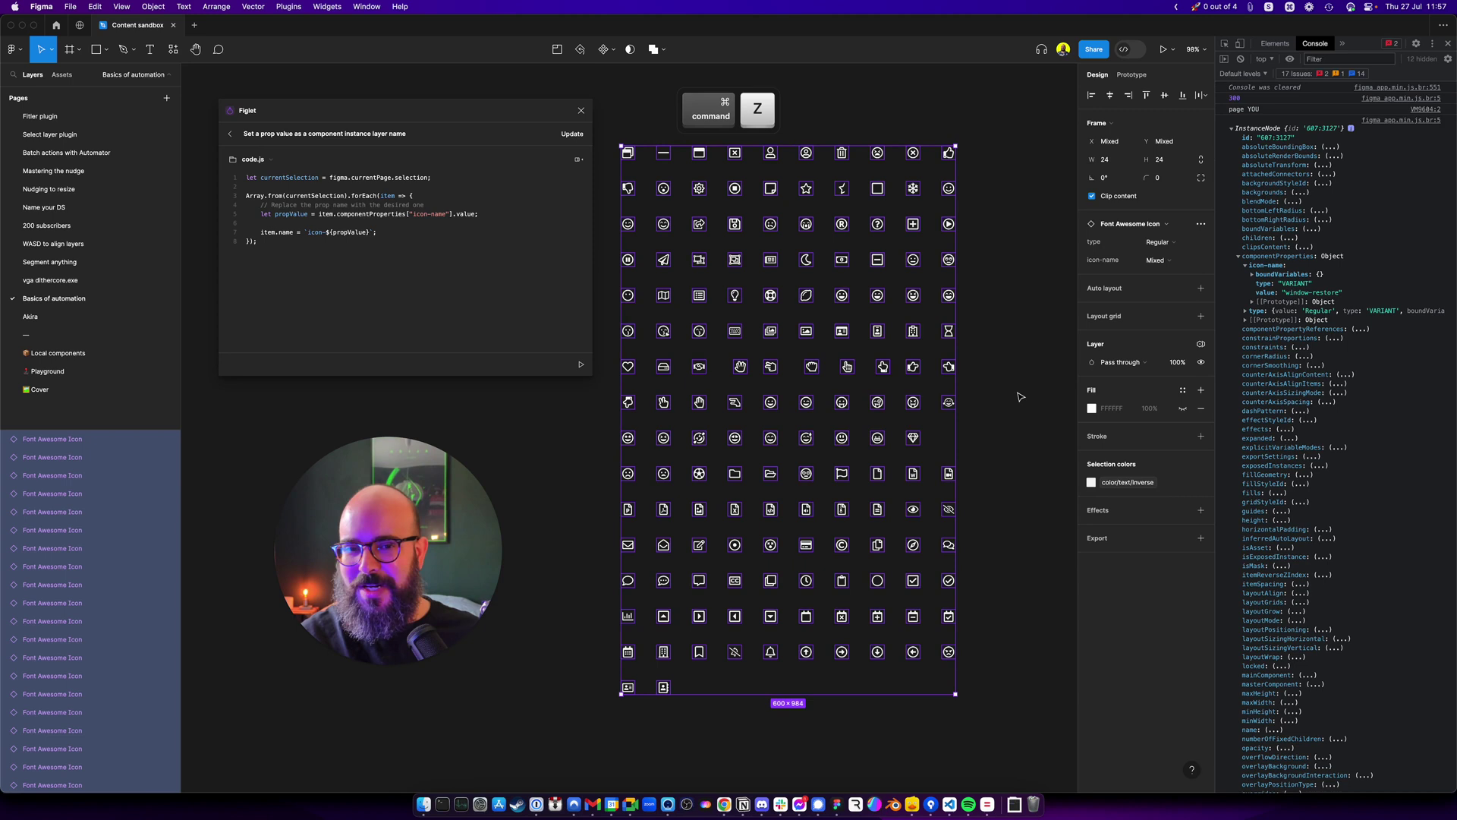
- Close Figlet and launch the Automator plugin through quick actions
{"action": "left_click", "coordinate": [581, 112]}
{"action": "left_click", "coordinate": [582, 122]}
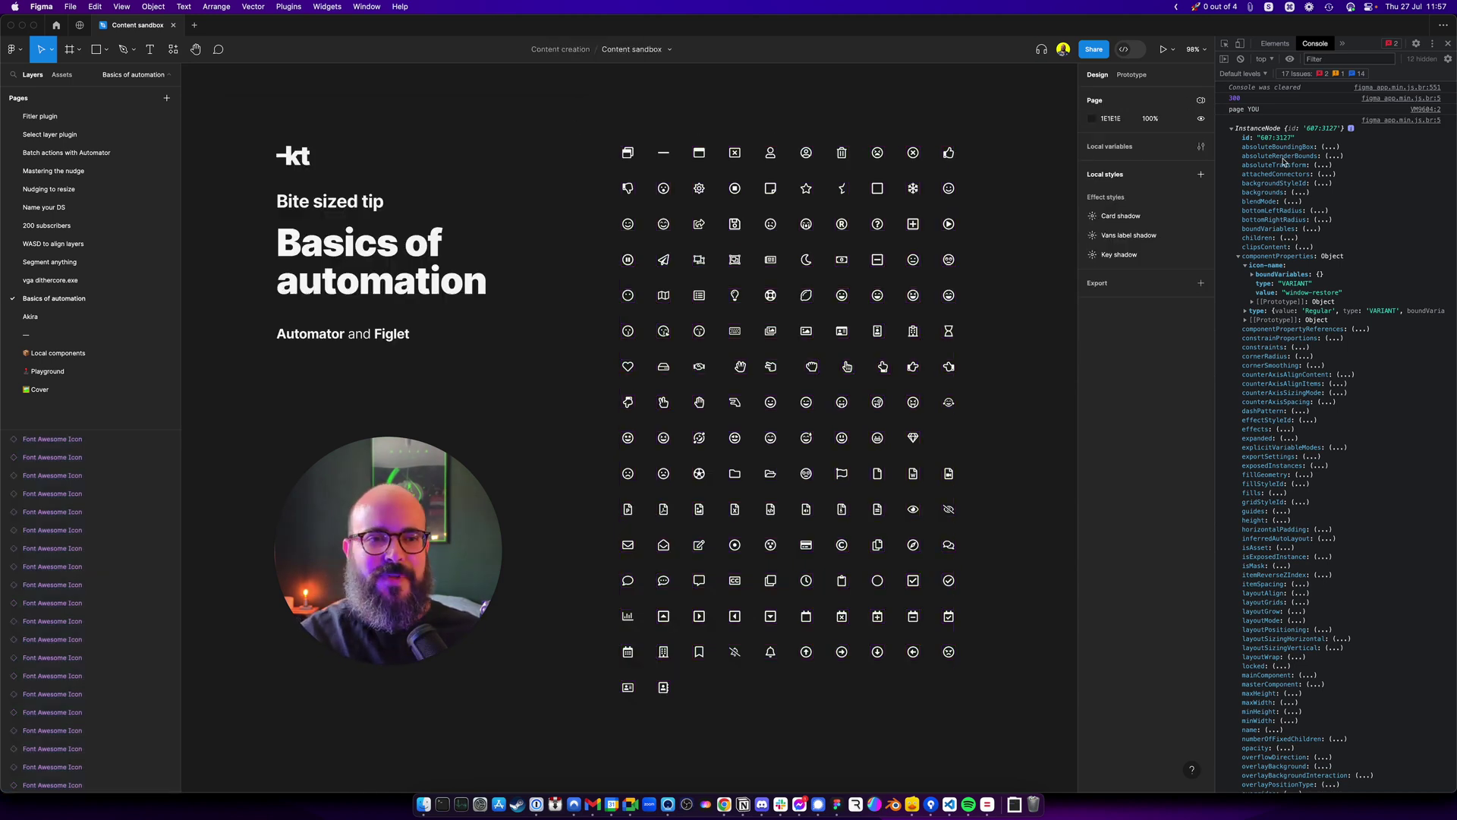
{"action": "key", "text": "super"}
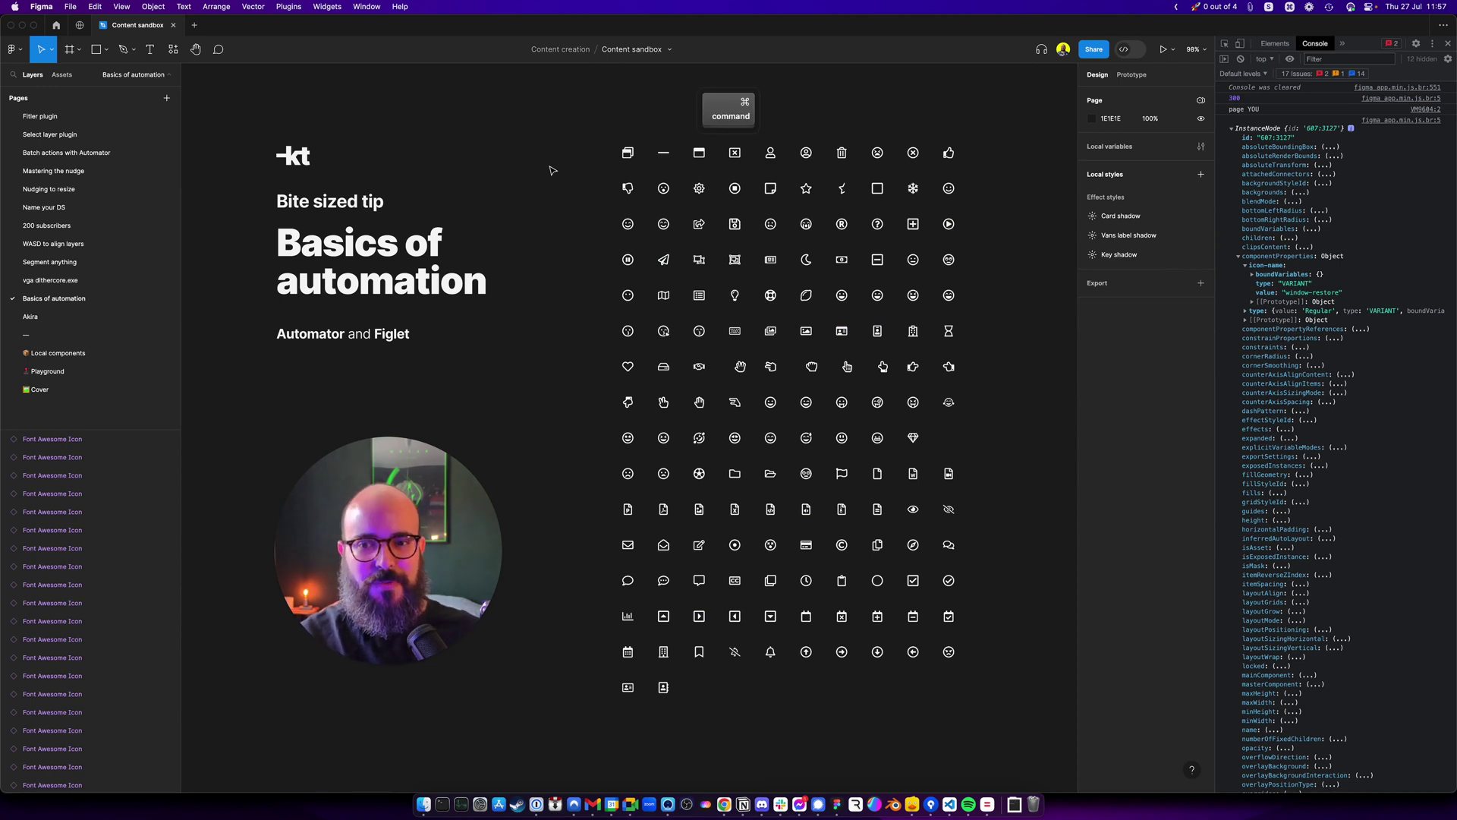
{"action": "key", "text": "super+slash"}
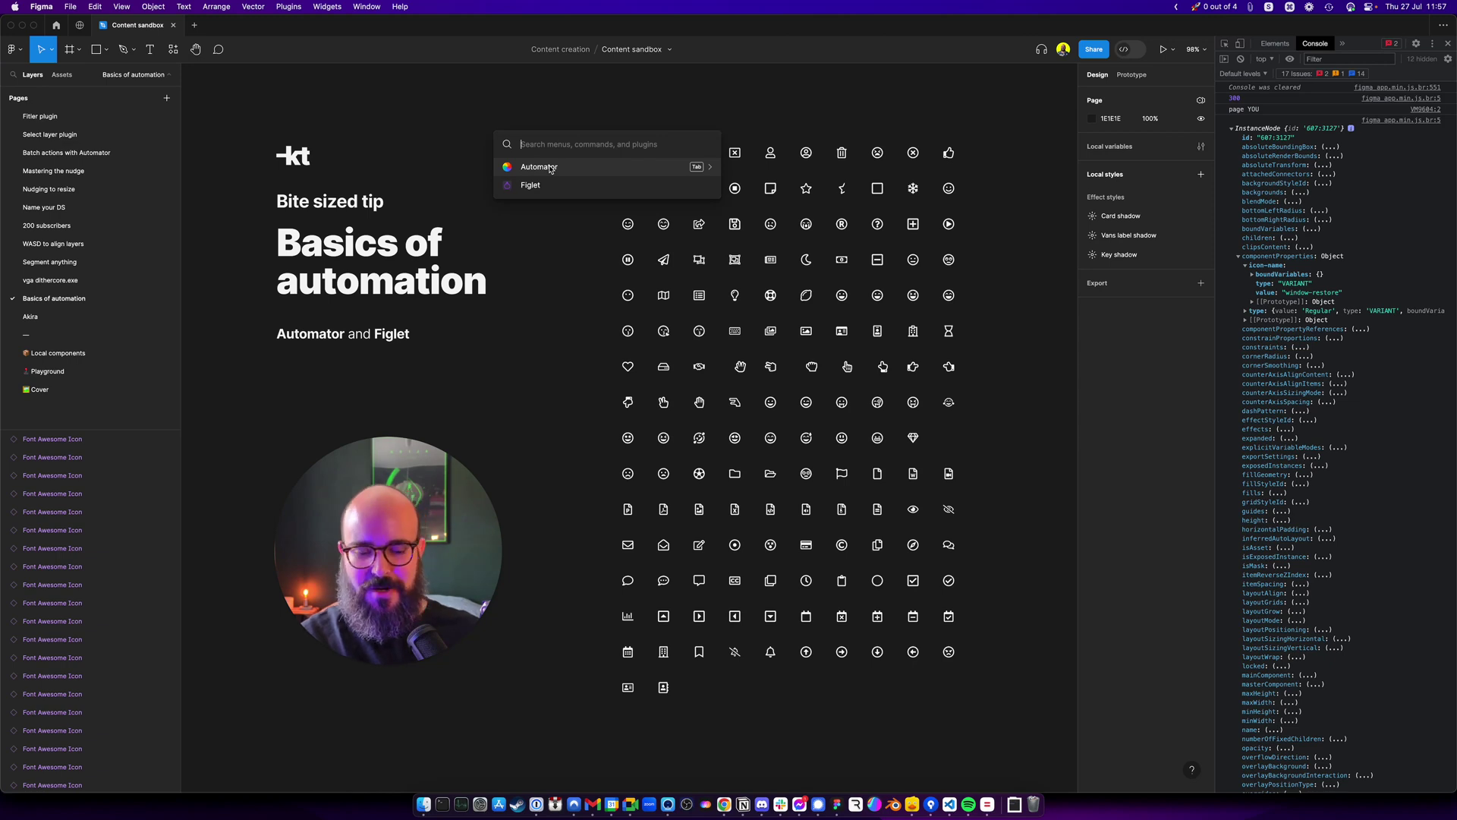
{"action": "key", "text": "Return"}
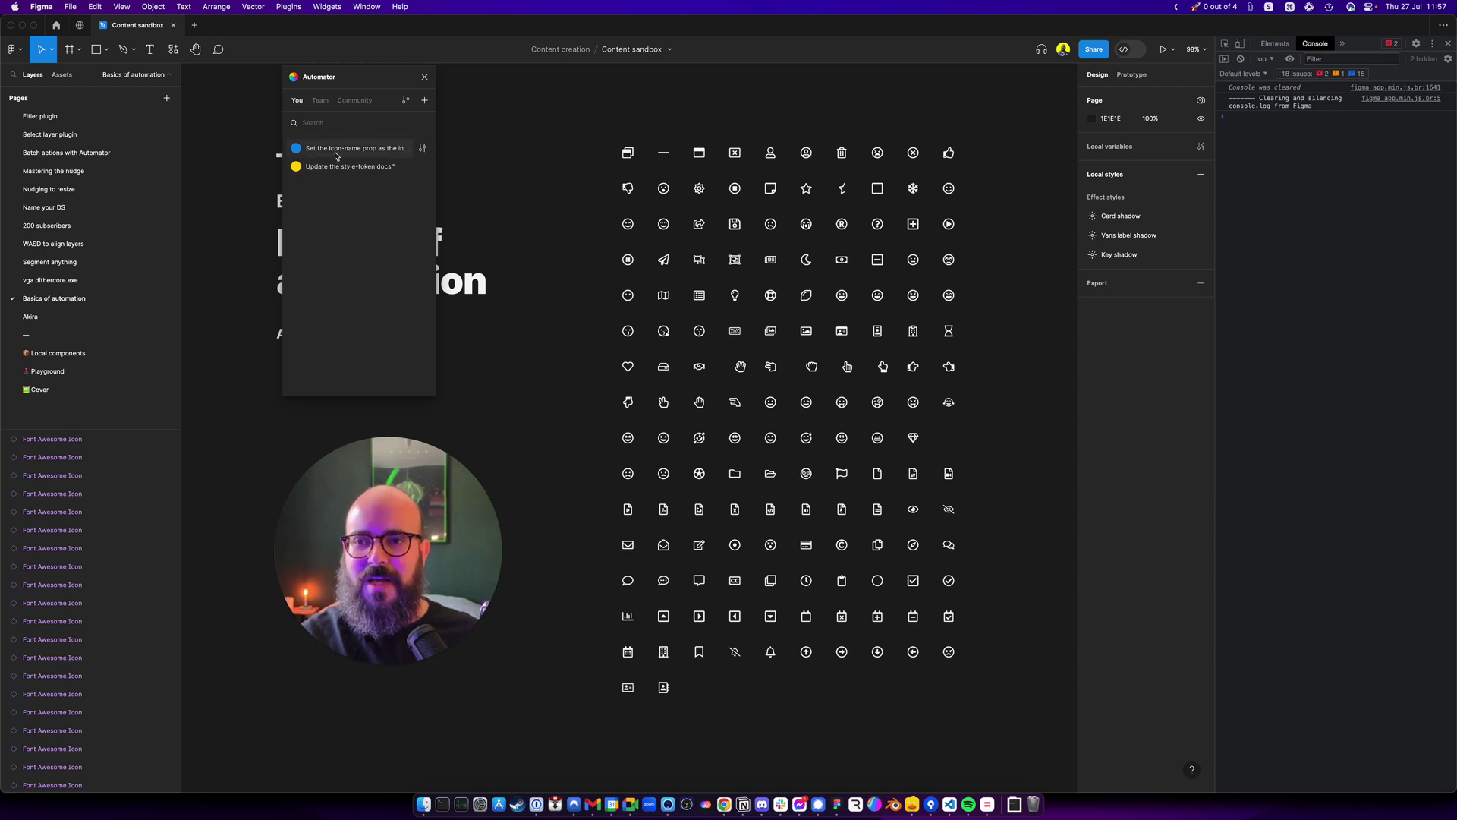
- Open the 'Set the icon-name prop' automation and review its For each loop settings
{"action": "left_click", "coordinate": [336, 149]}
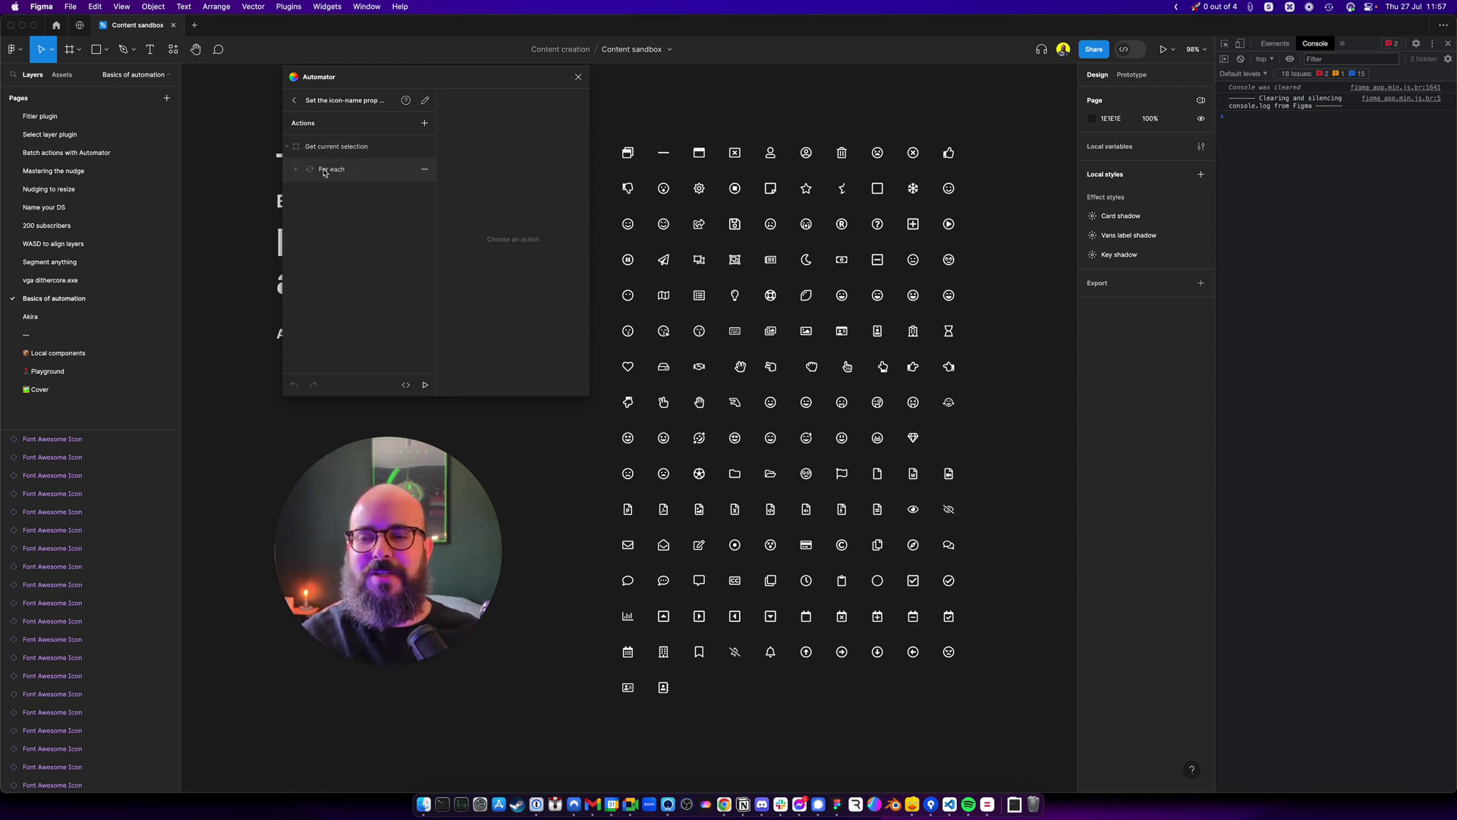
{"action": "left_click", "coordinate": [331, 171]}
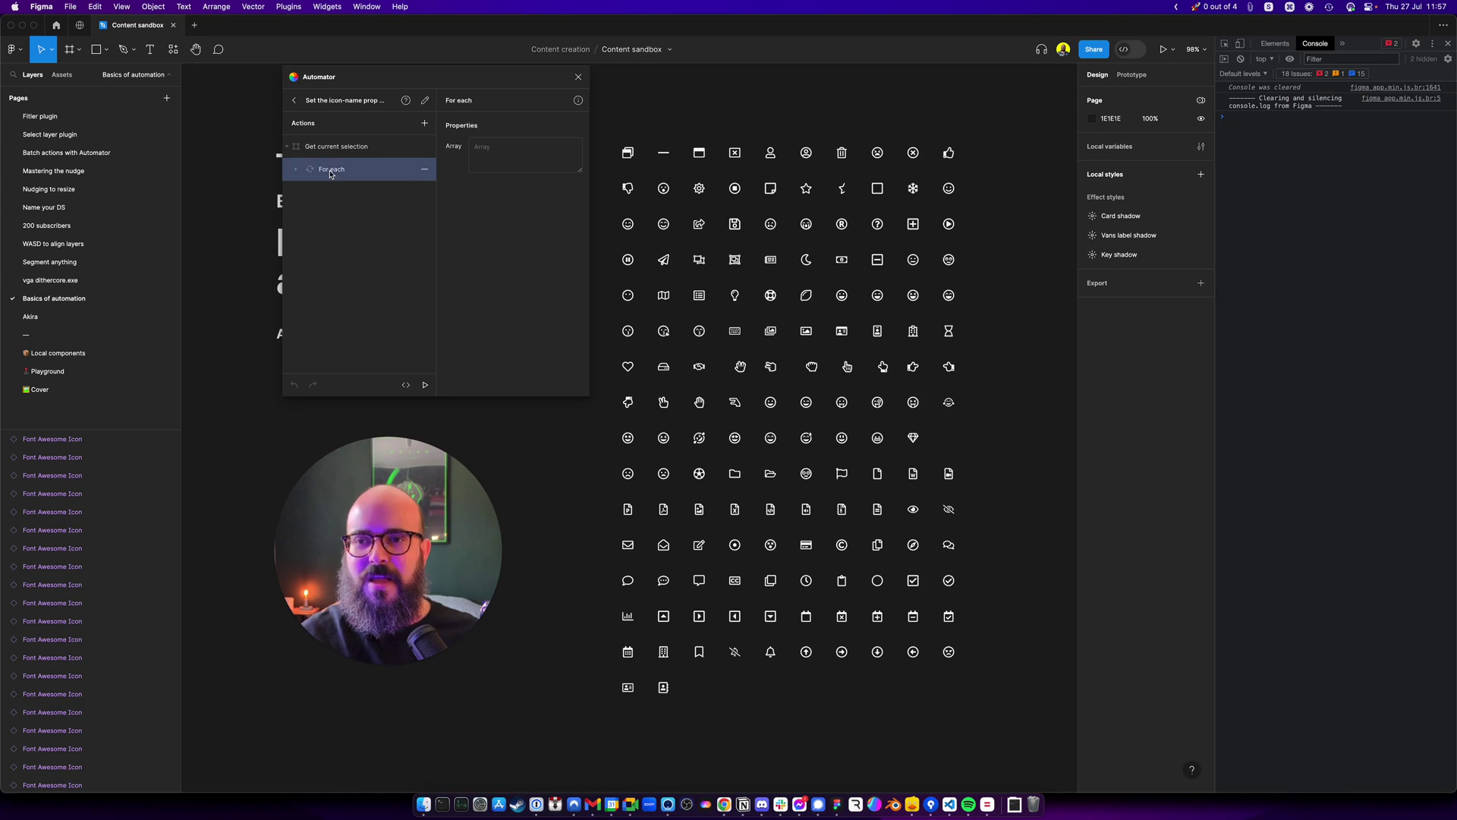
{"action": "left_click", "coordinate": [579, 101]}
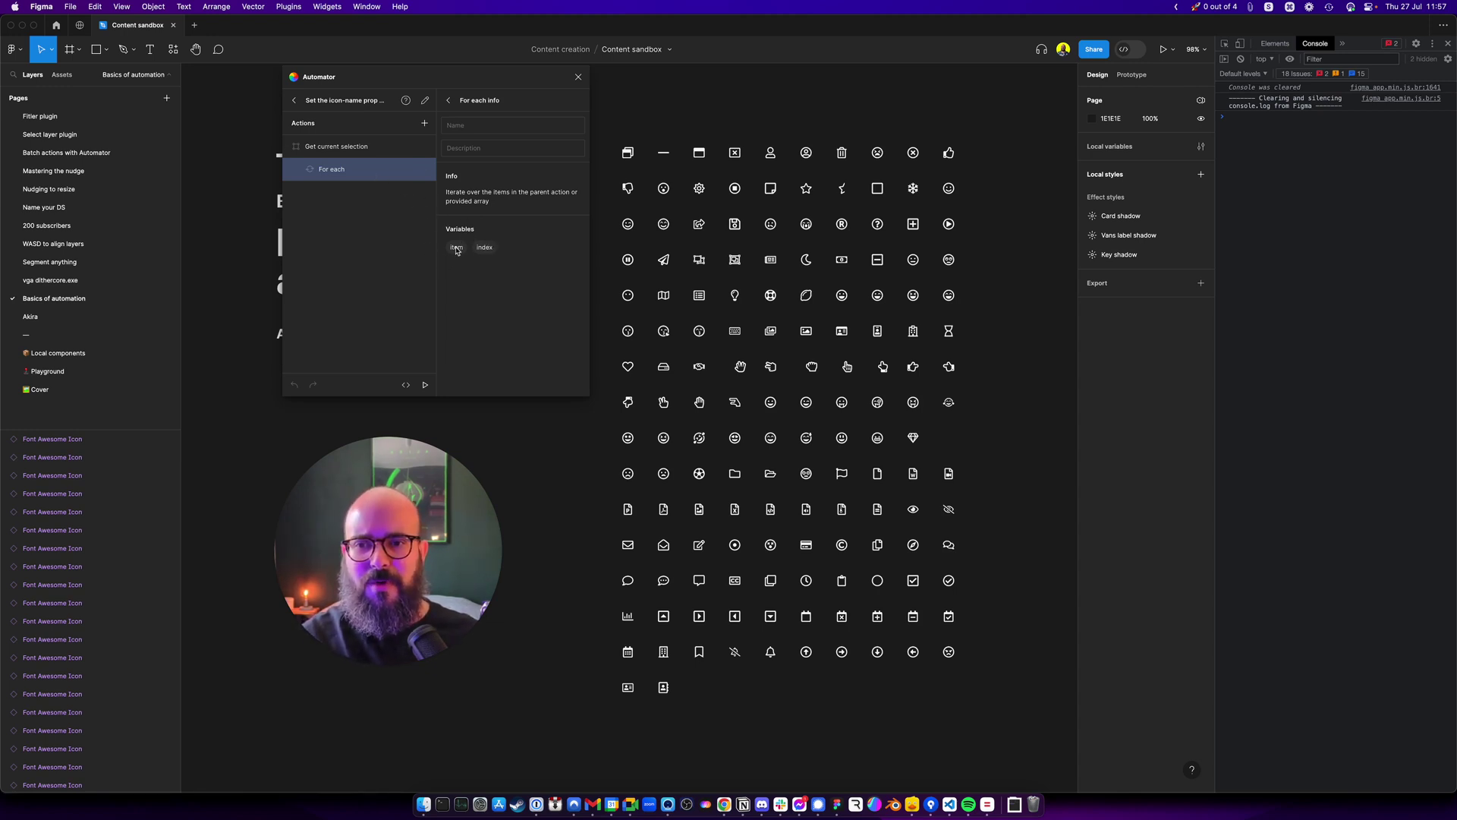
{"action": "mouse_move", "coordinate": [455, 251]}
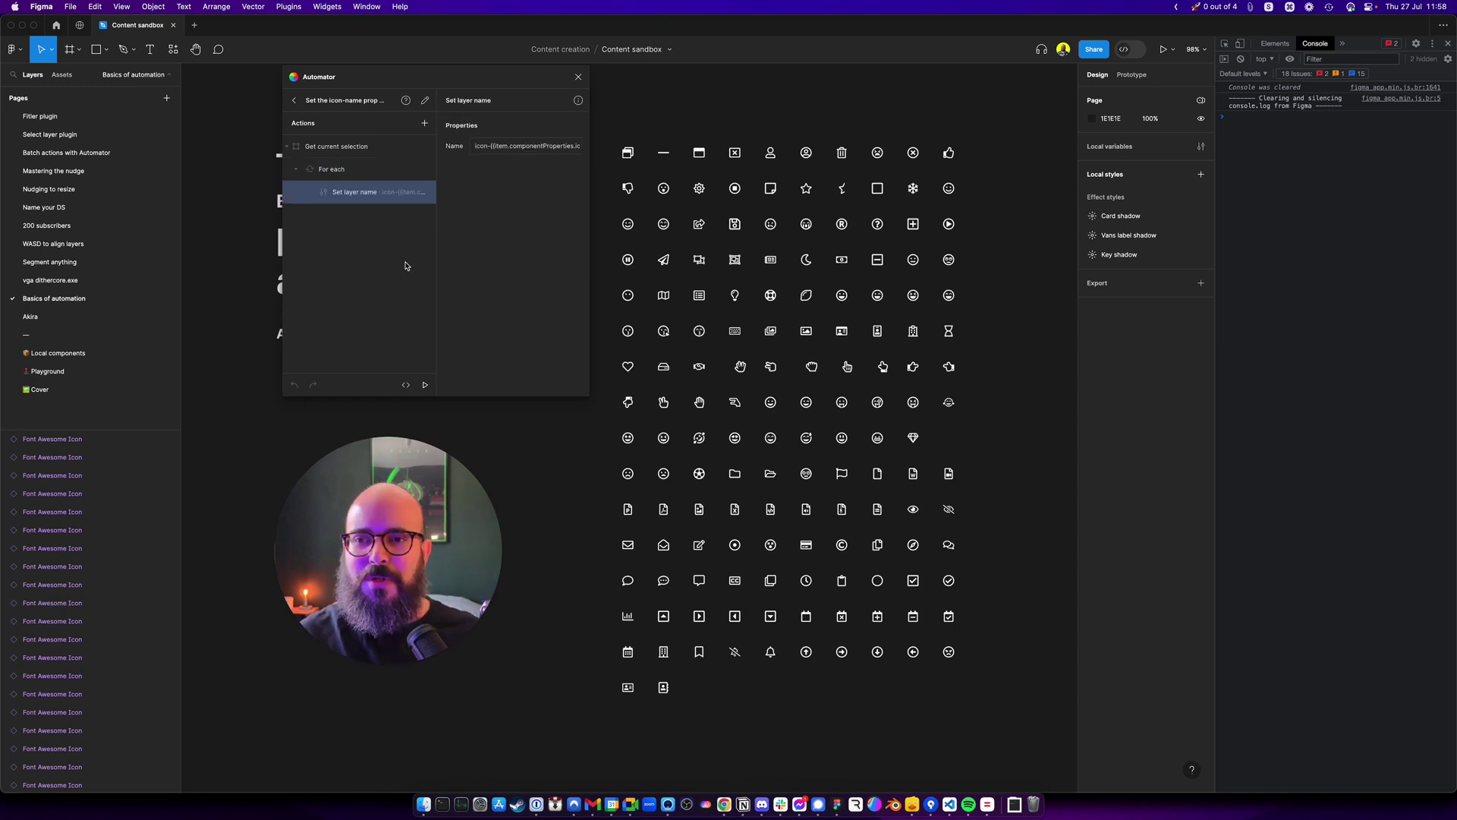
{"action": "mouse_move", "coordinate": [400, 193]}
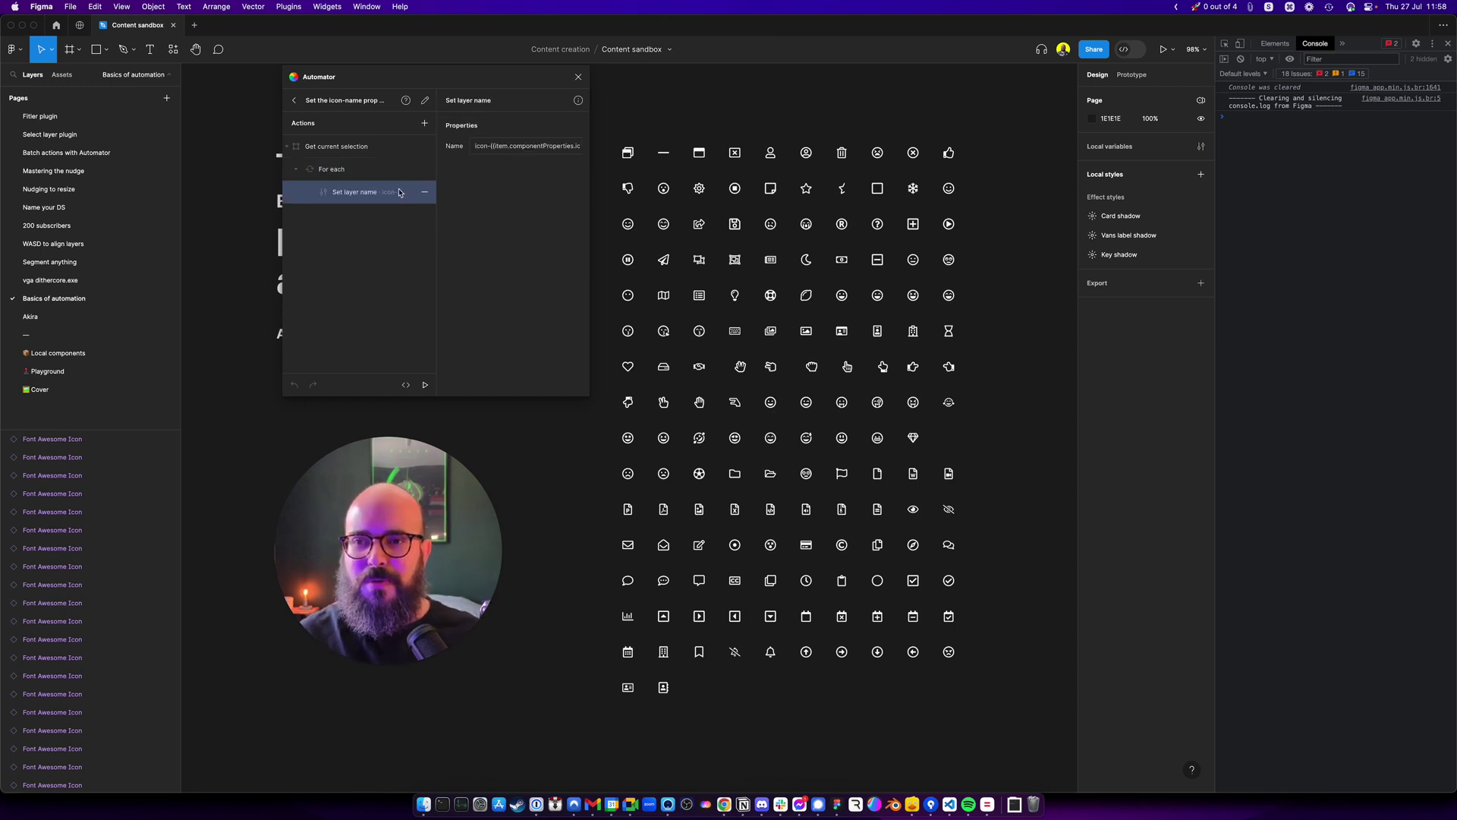
- Start a new action and filter the choices to 'log'
{"action": "left_click", "coordinate": [425, 126]}
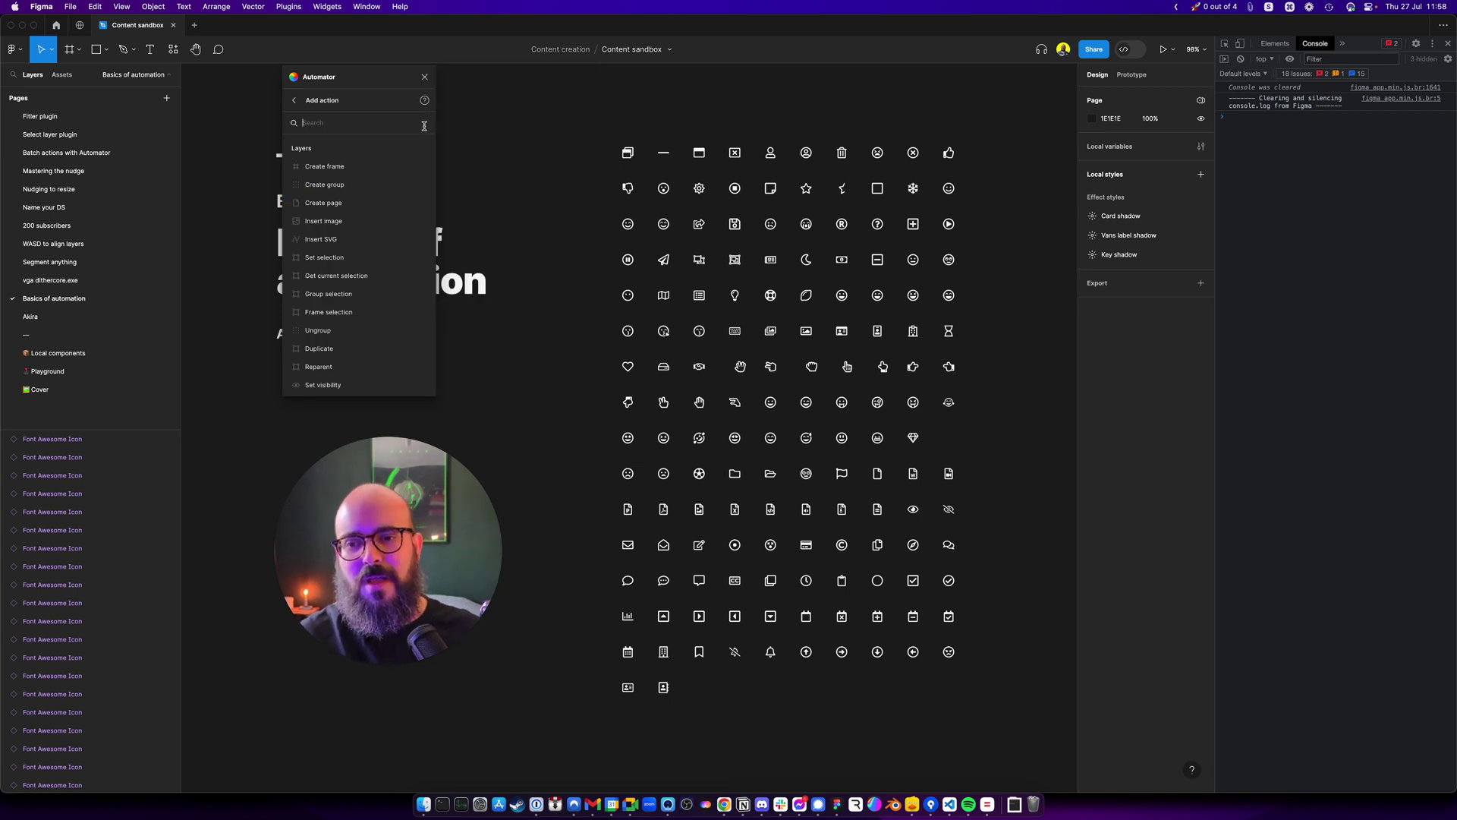
{"action": "type", "text": "log"}
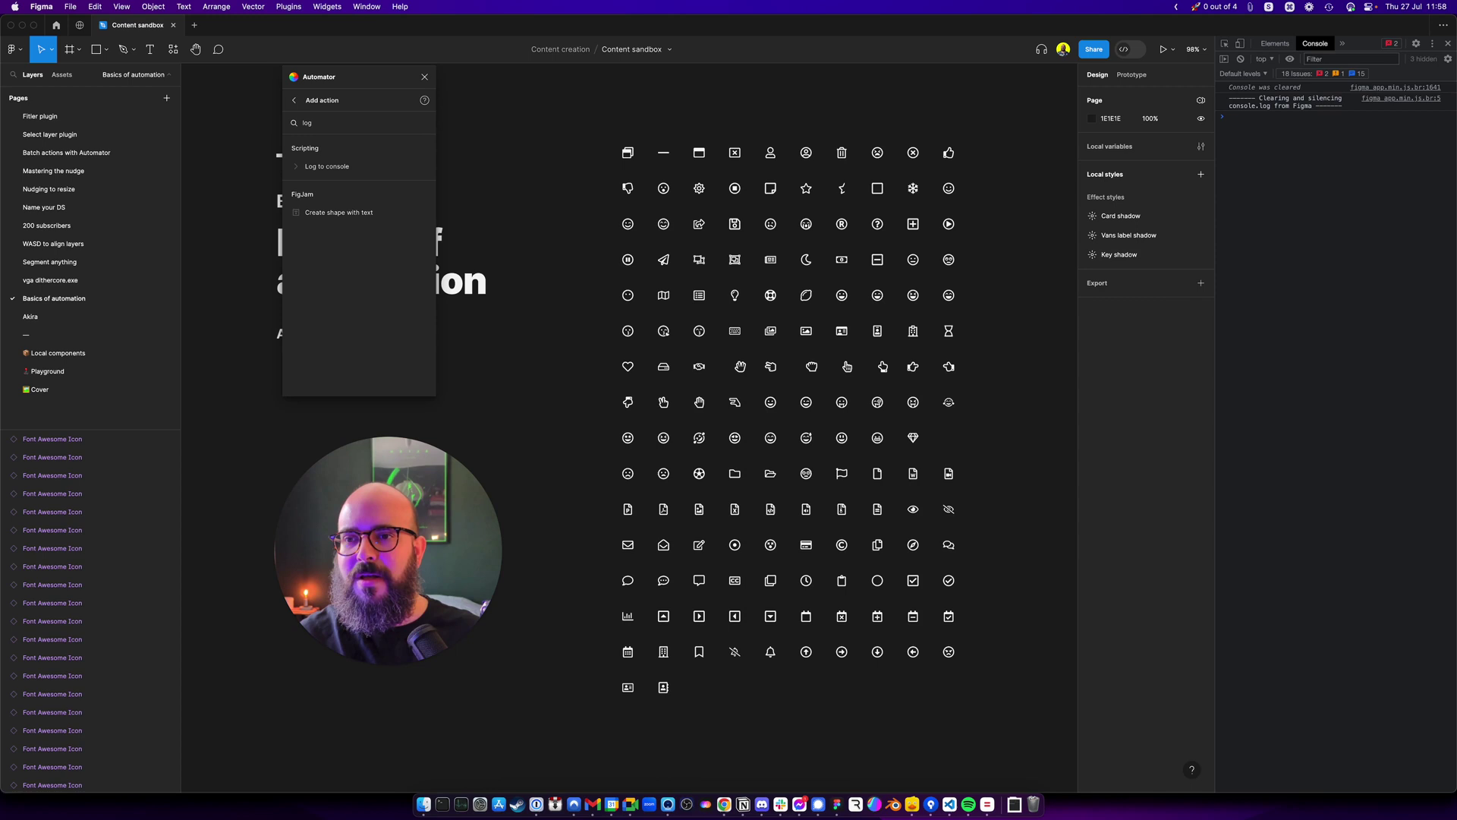
{"action": "key", "text": "Down"}
- Place a Log to console action inside For each before Set layer name, and select the window-restore icon
{"action": "left_click", "coordinate": [382, 165]}
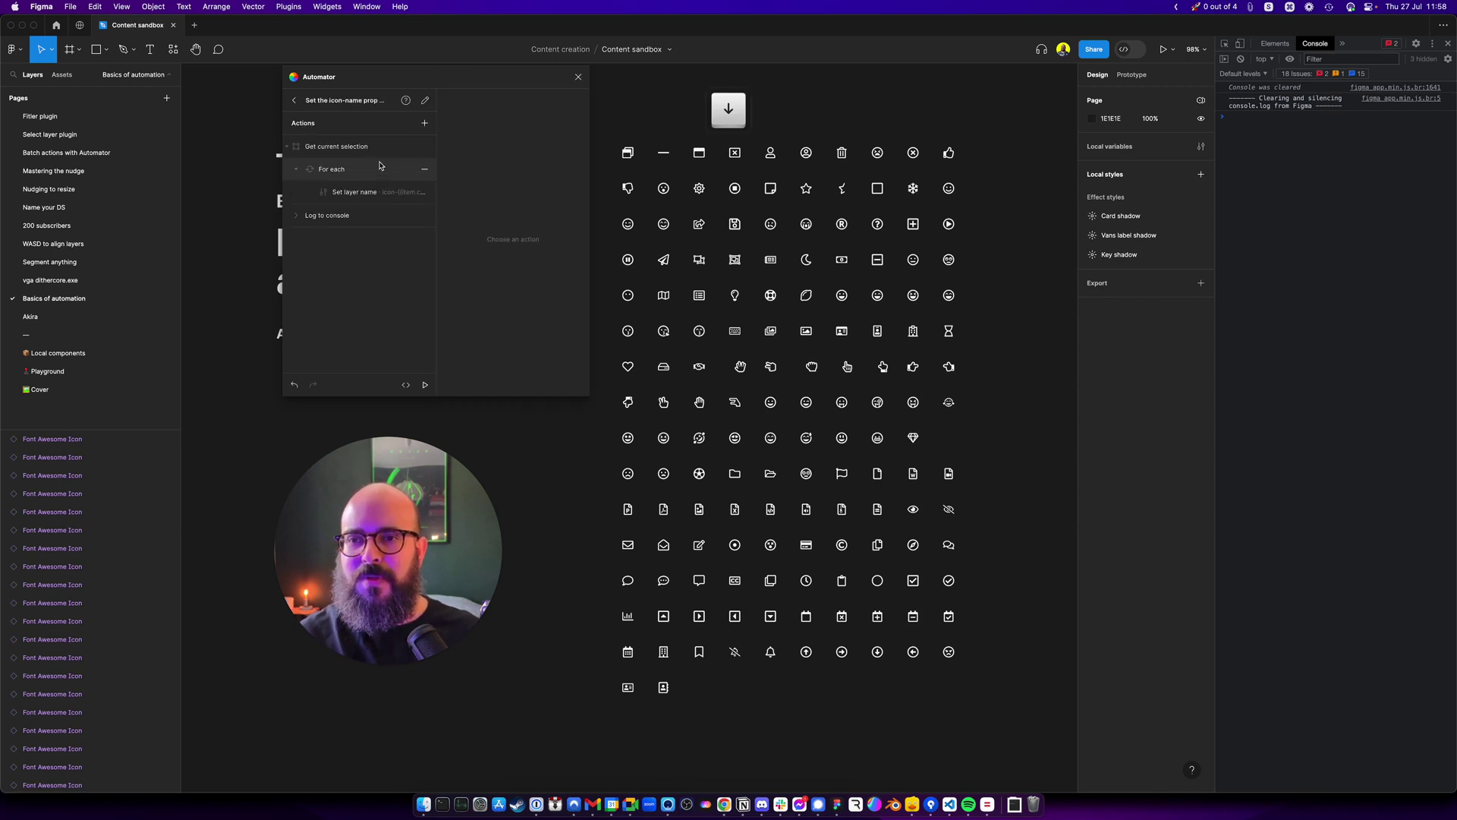
{"action": "left_click_drag", "start_coordinate": [343, 209], "coordinate": [354, 191]}
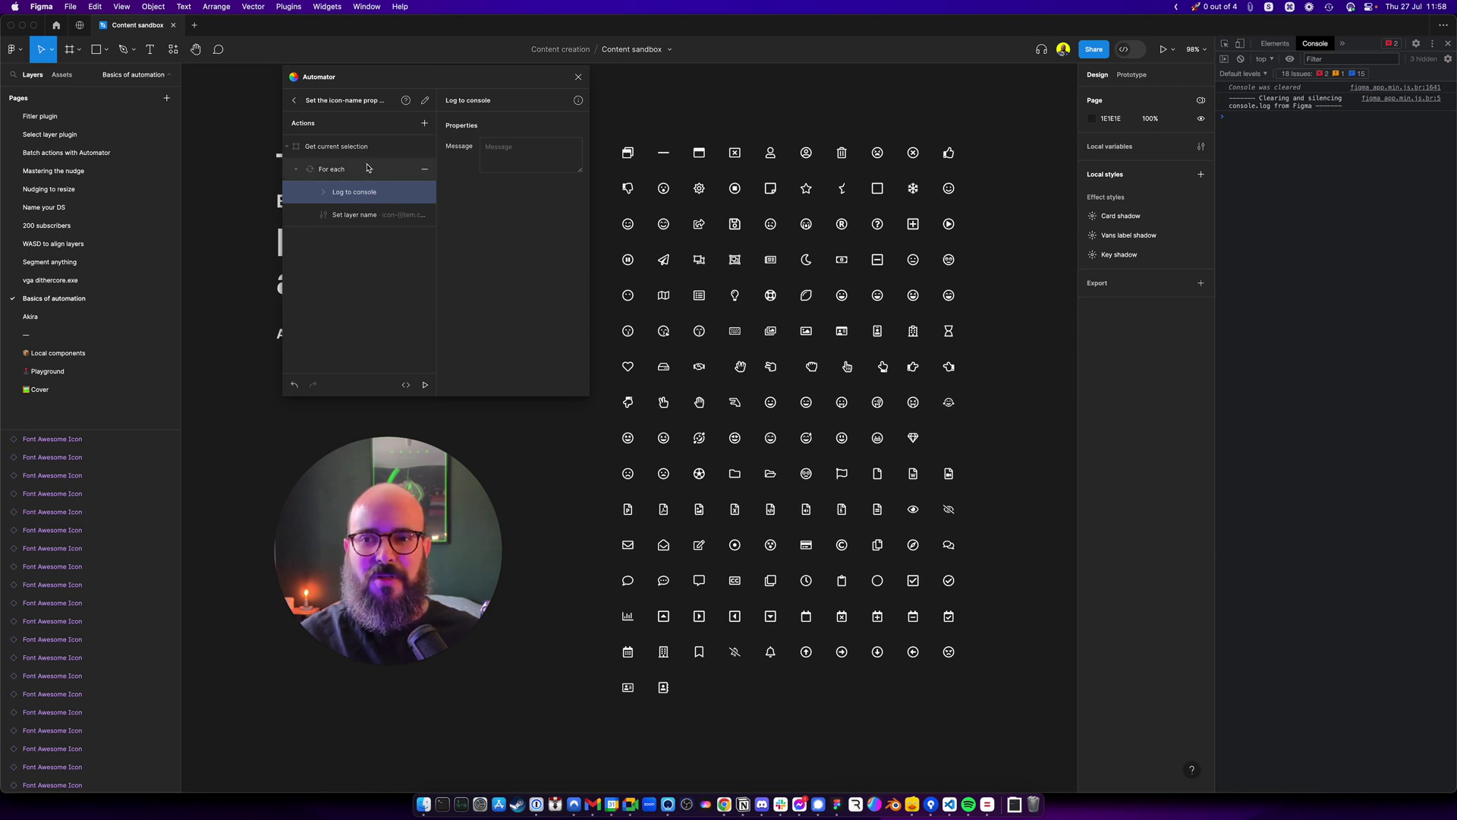
{"action": "left_click", "coordinate": [627, 153]}
- Set the log message to {{item}} and run the automation
{"action": "left_click", "coordinate": [490, 160]}
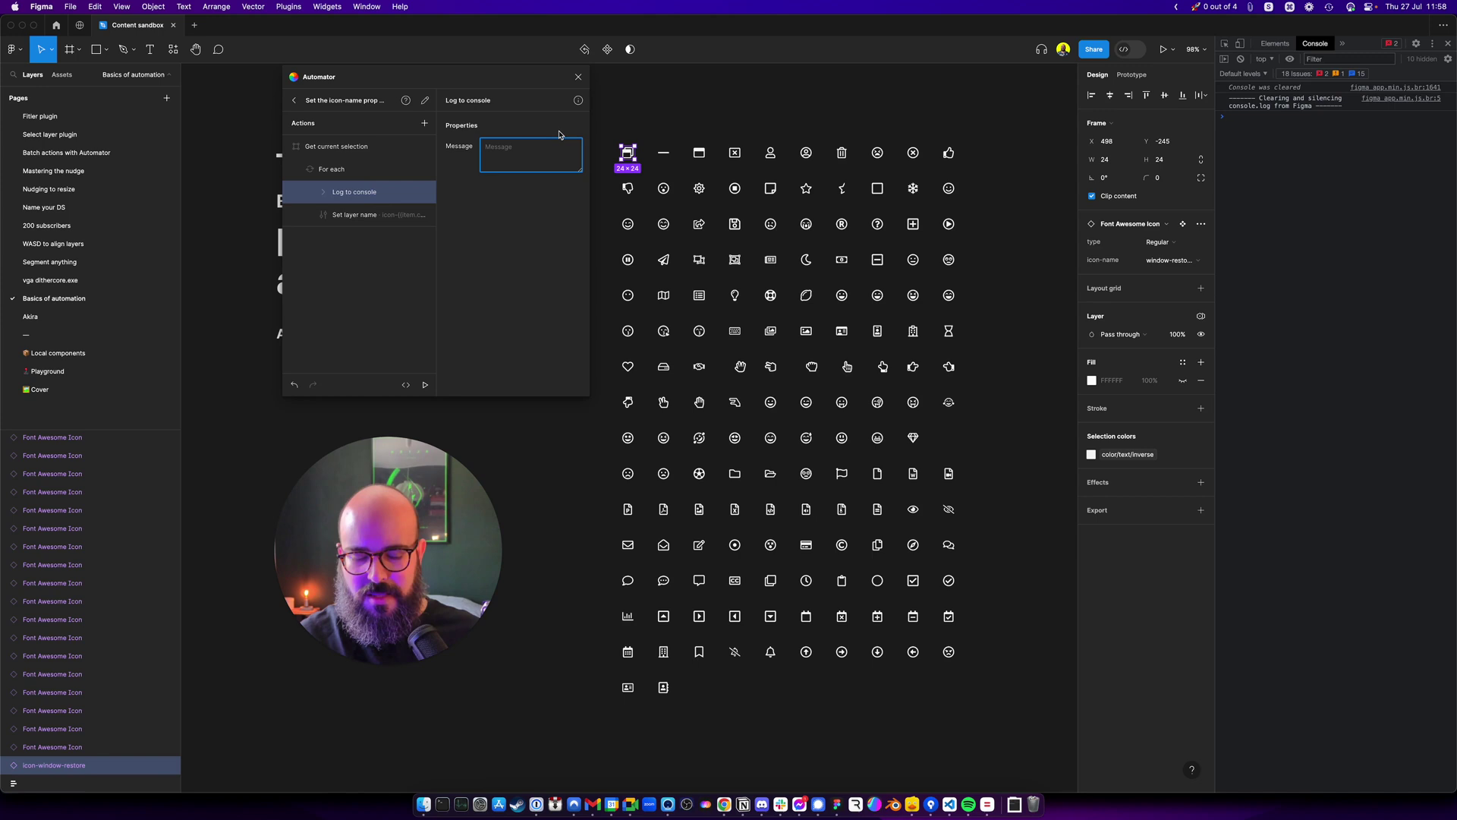
{"action": "type", "text": "{"}
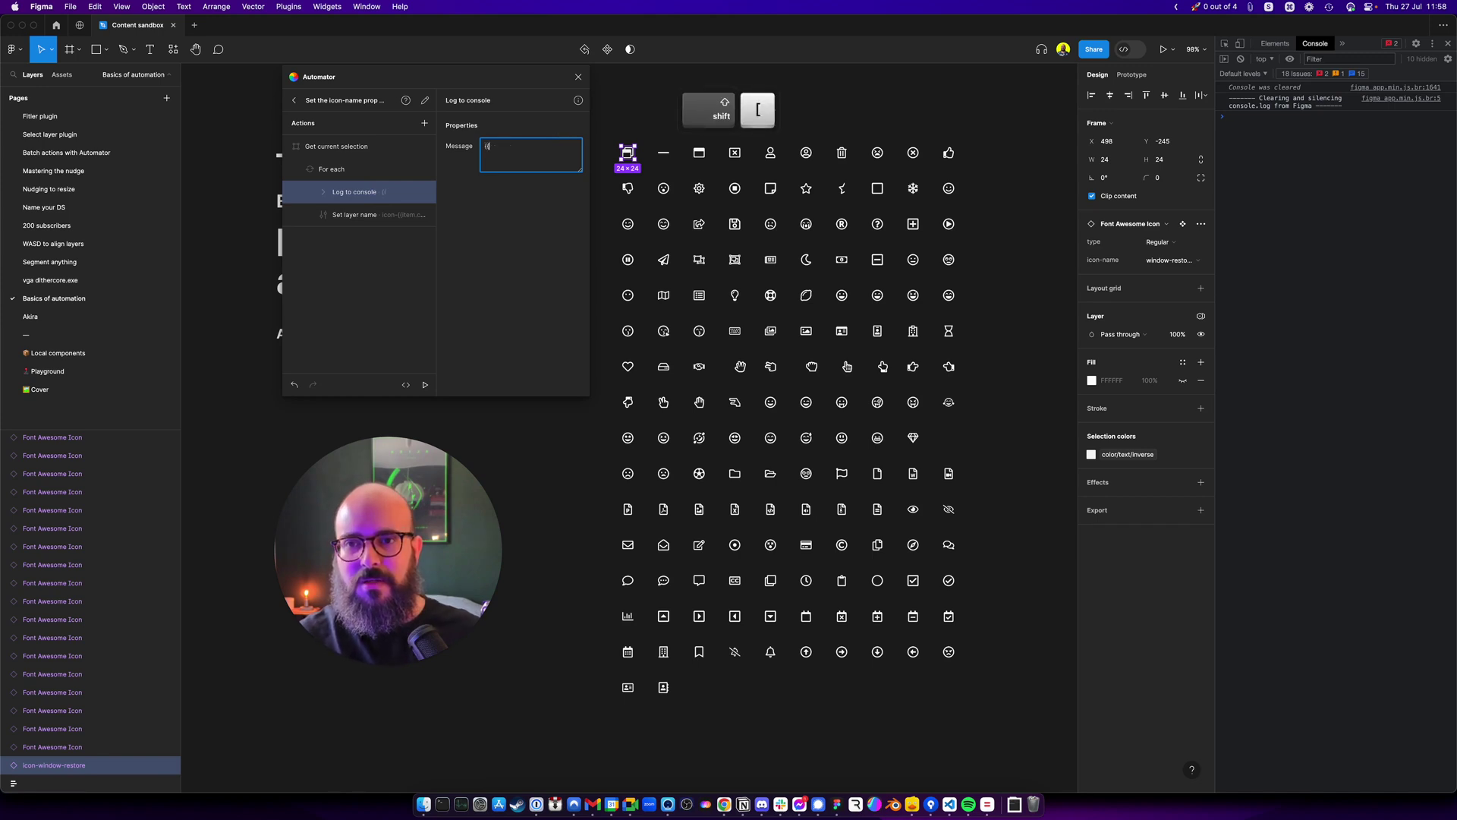
{"action": "type", "text": "{itme"}
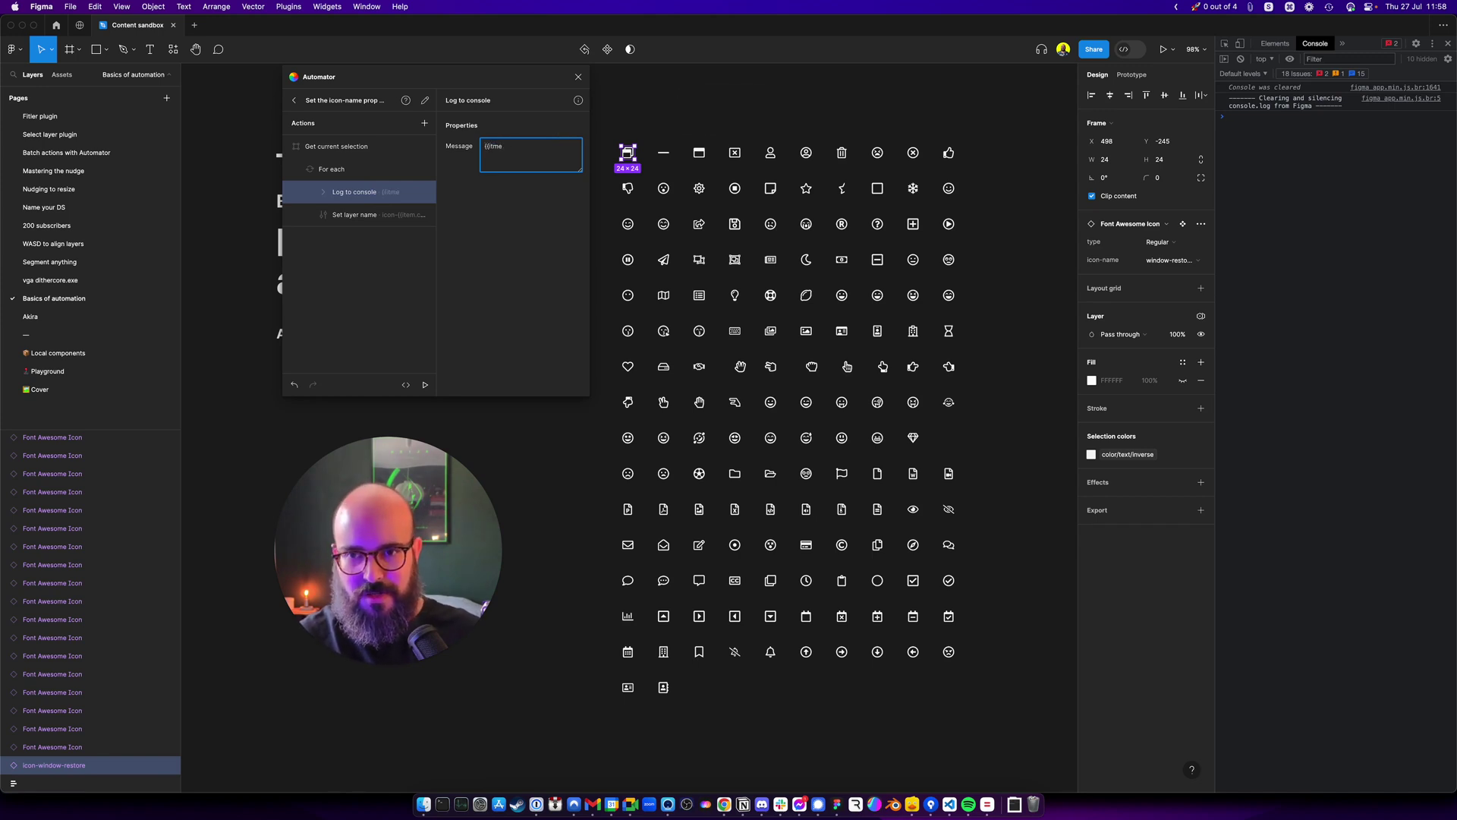
{"action": "key", "text": "BackSpace"}
{"action": "key", "text": "BackSpace"}
{"action": "key", "text": "BackSpace"}
{"action": "key", "text": "BackSpace"}
{"action": "type", "text": "item}}"}
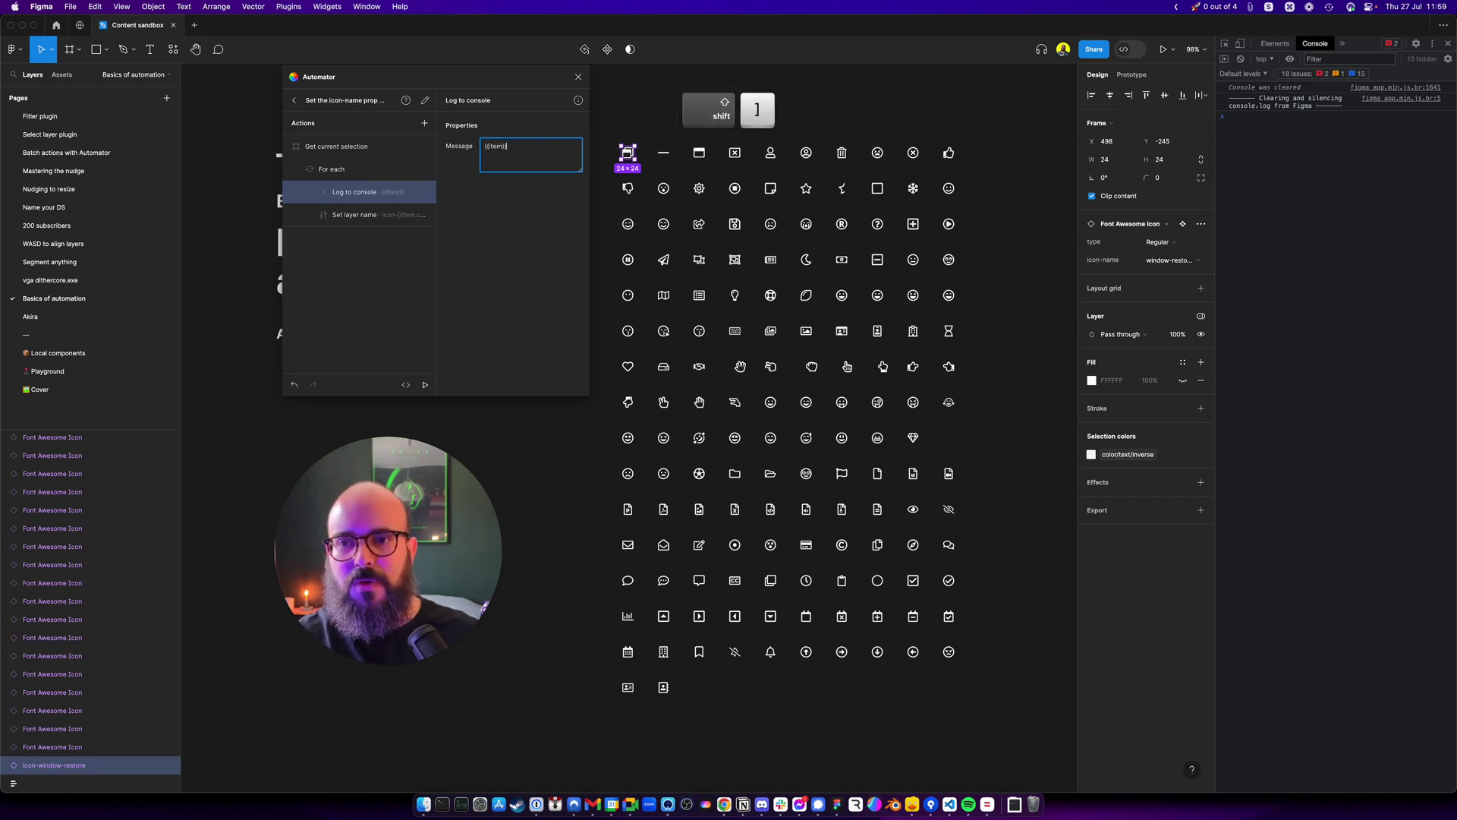
{"action": "left_click", "coordinate": [426, 385]}
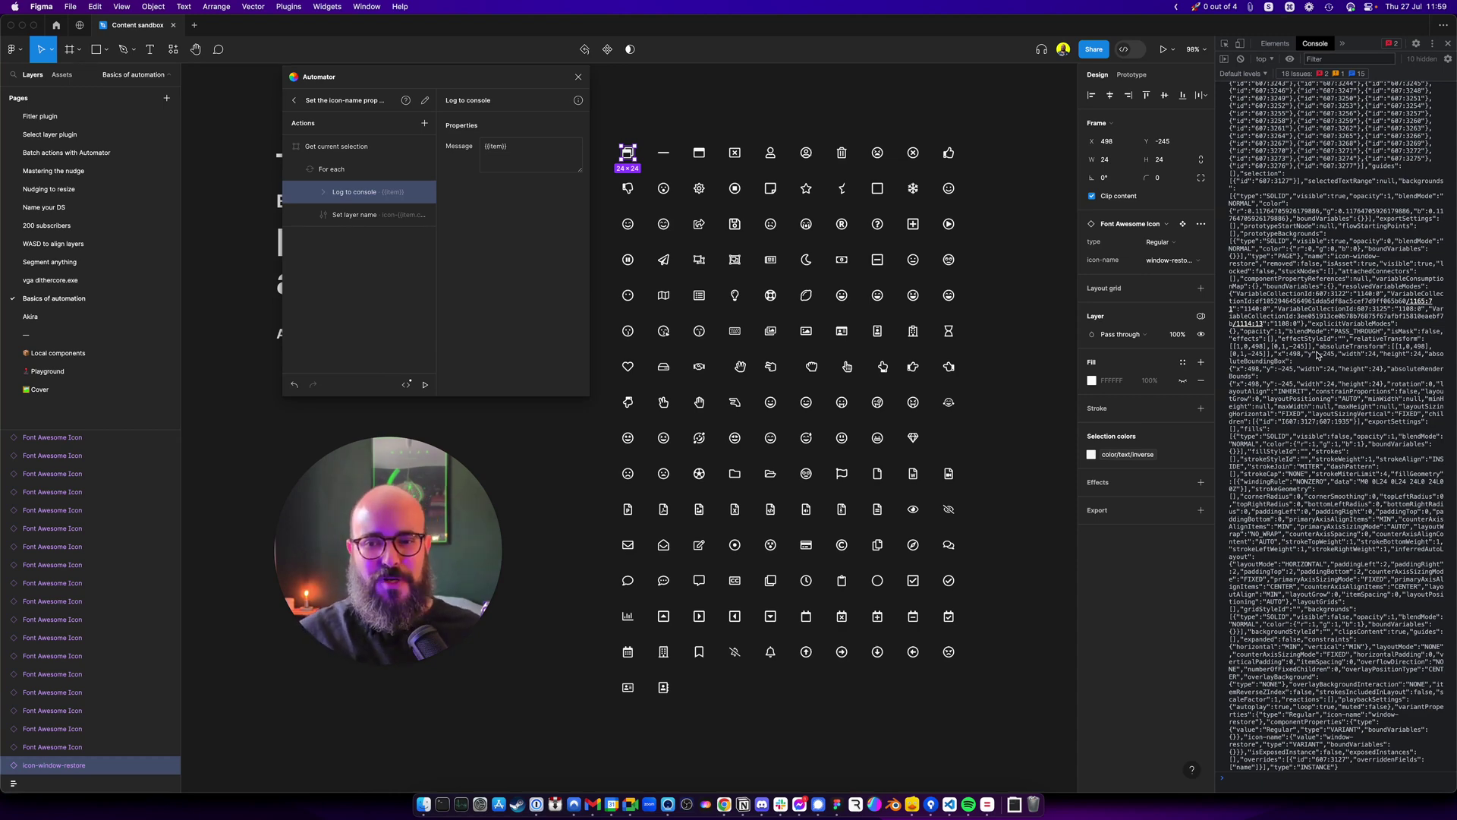
- Remove the Log to console step and reselect all the icons by undoing
{"action": "left_click", "coordinate": [426, 194]}
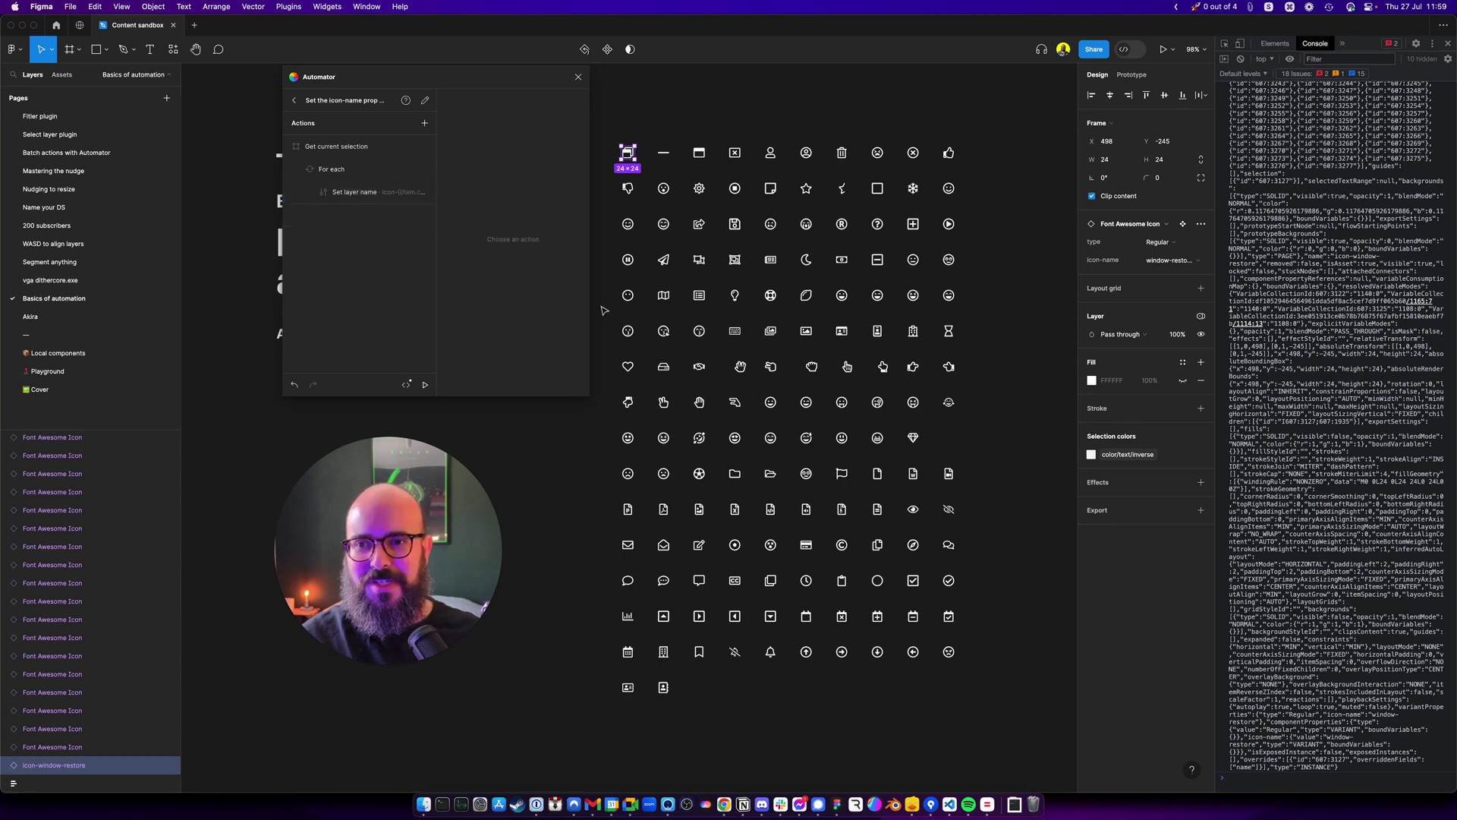
{"action": "left_click", "coordinate": [932, 126]}
{"action": "key", "text": "super+z"}
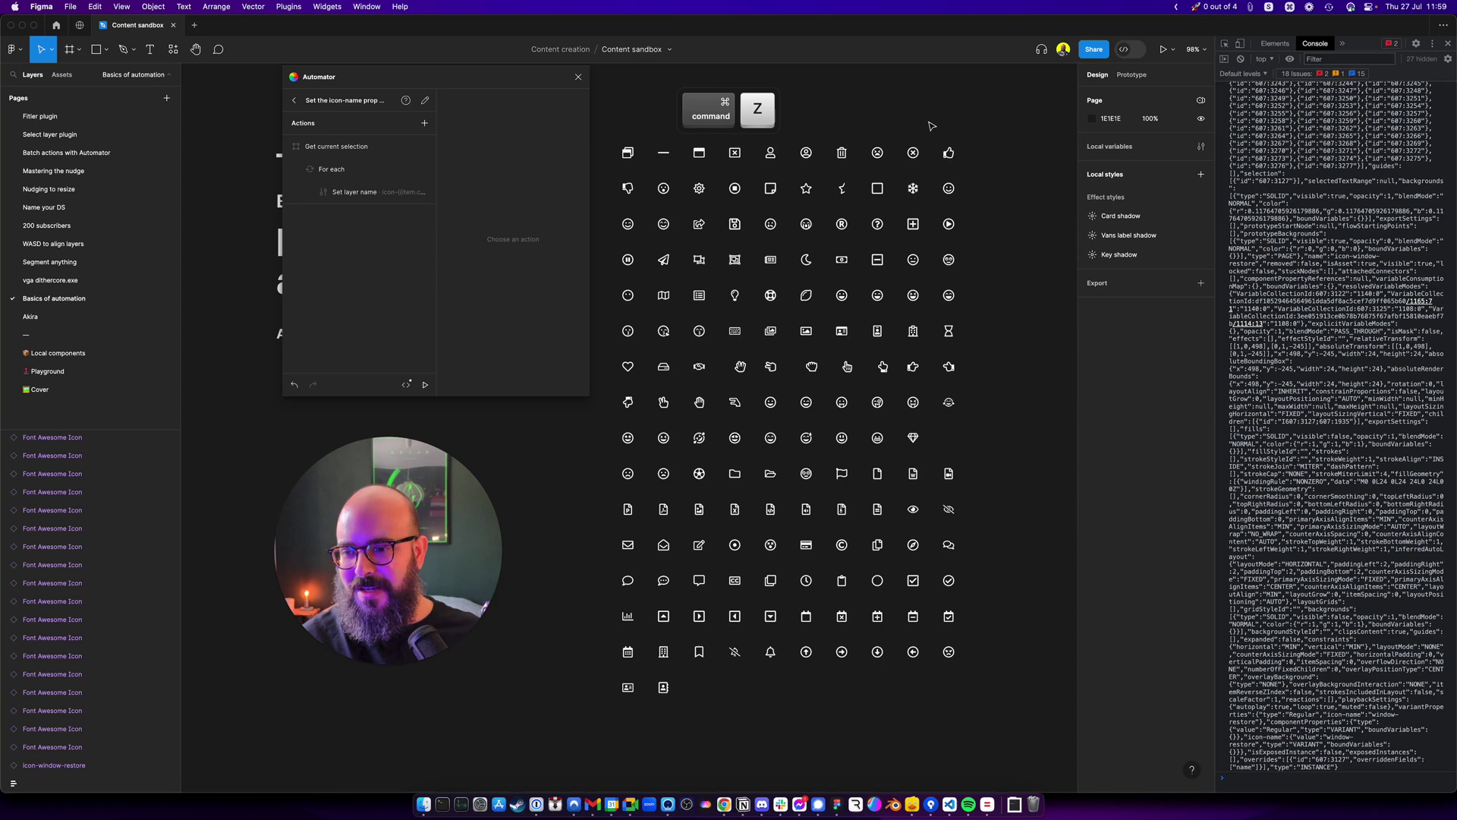
{"action": "key", "text": "super+z"}
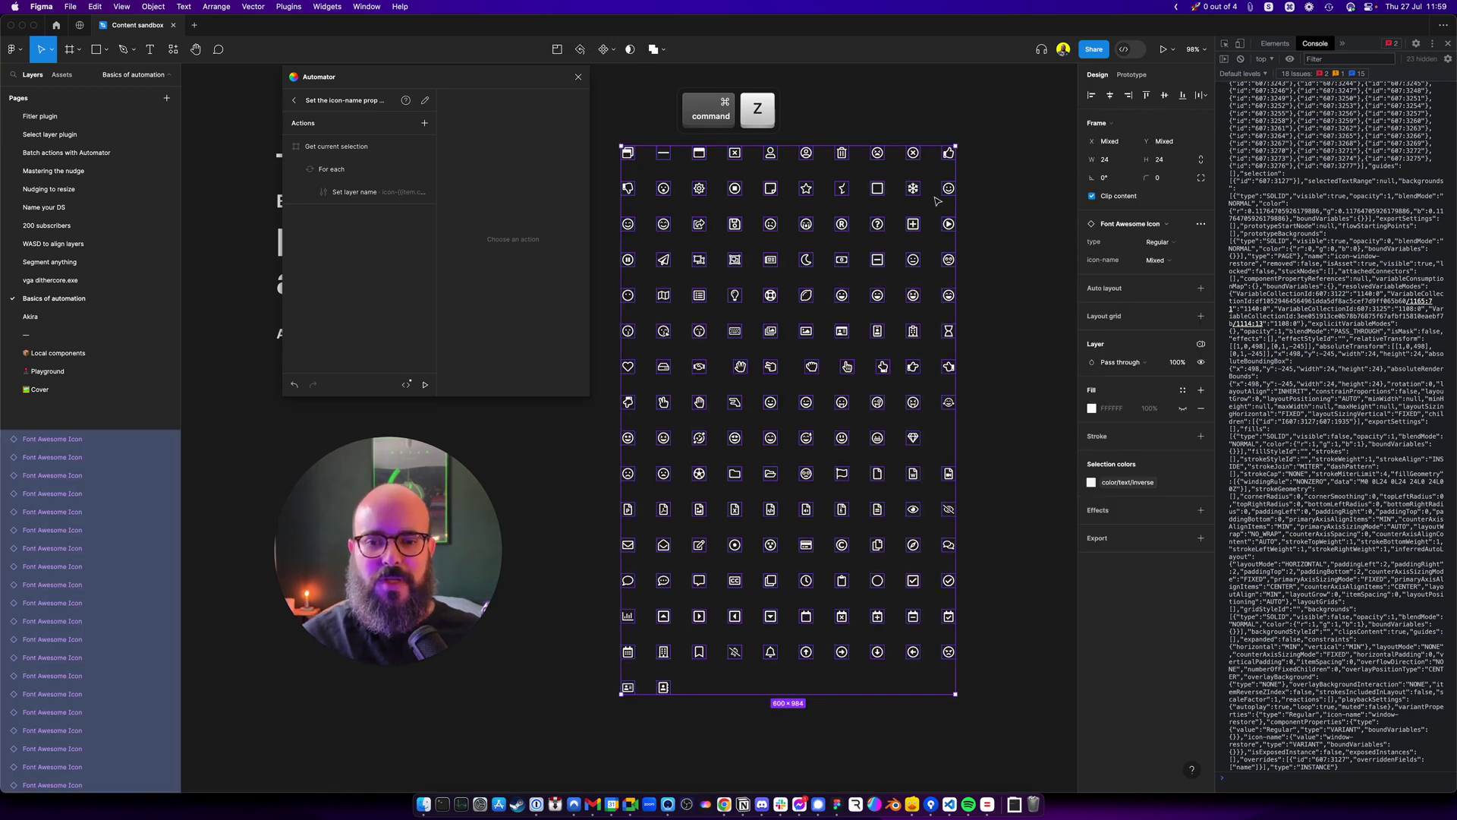
- Check the Set layer name template and run the automation on all icons
{"action": "left_click", "coordinate": [345, 194]}
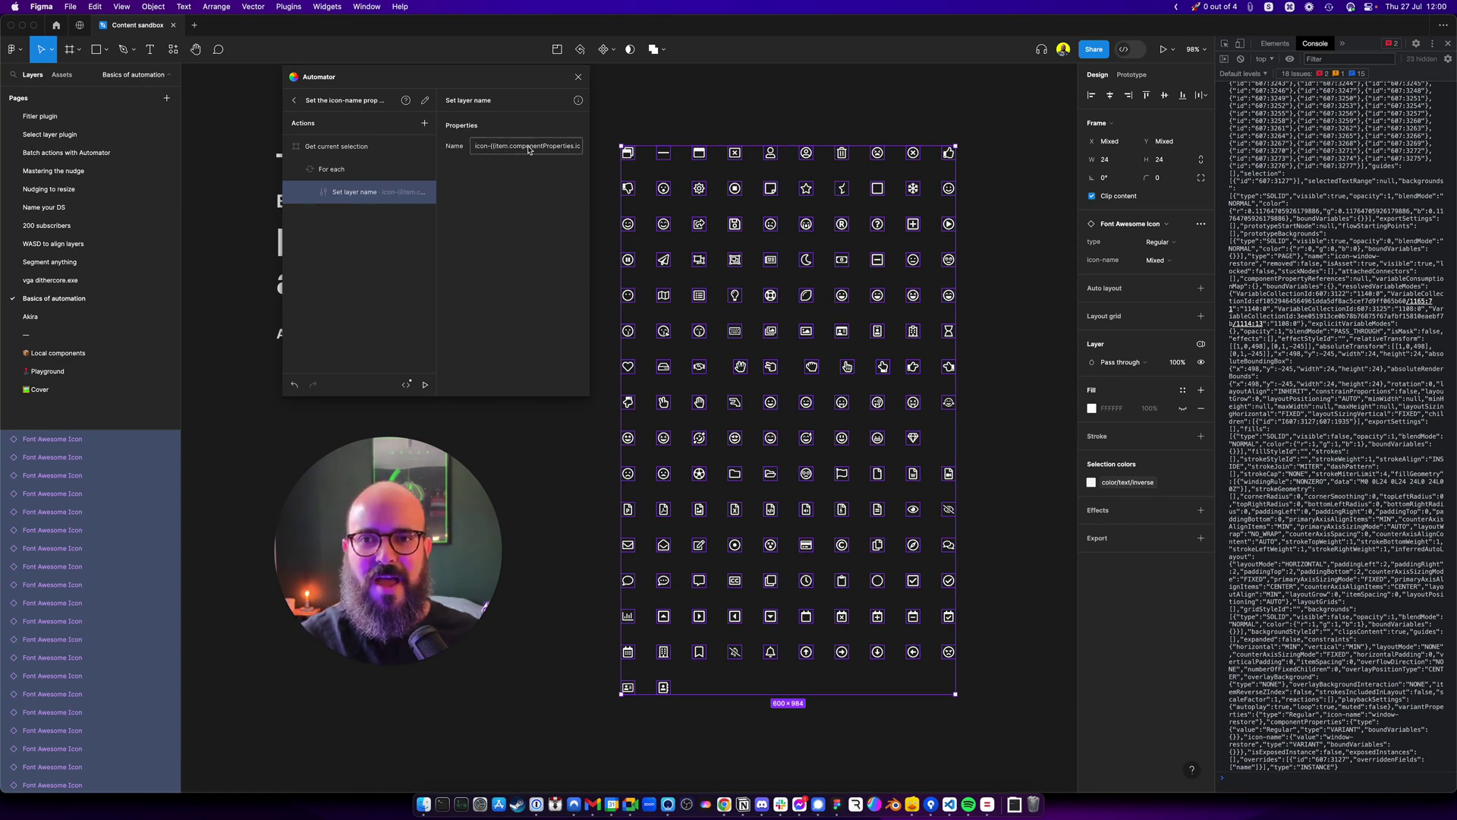
{"action": "left_click", "coordinate": [578, 149]}
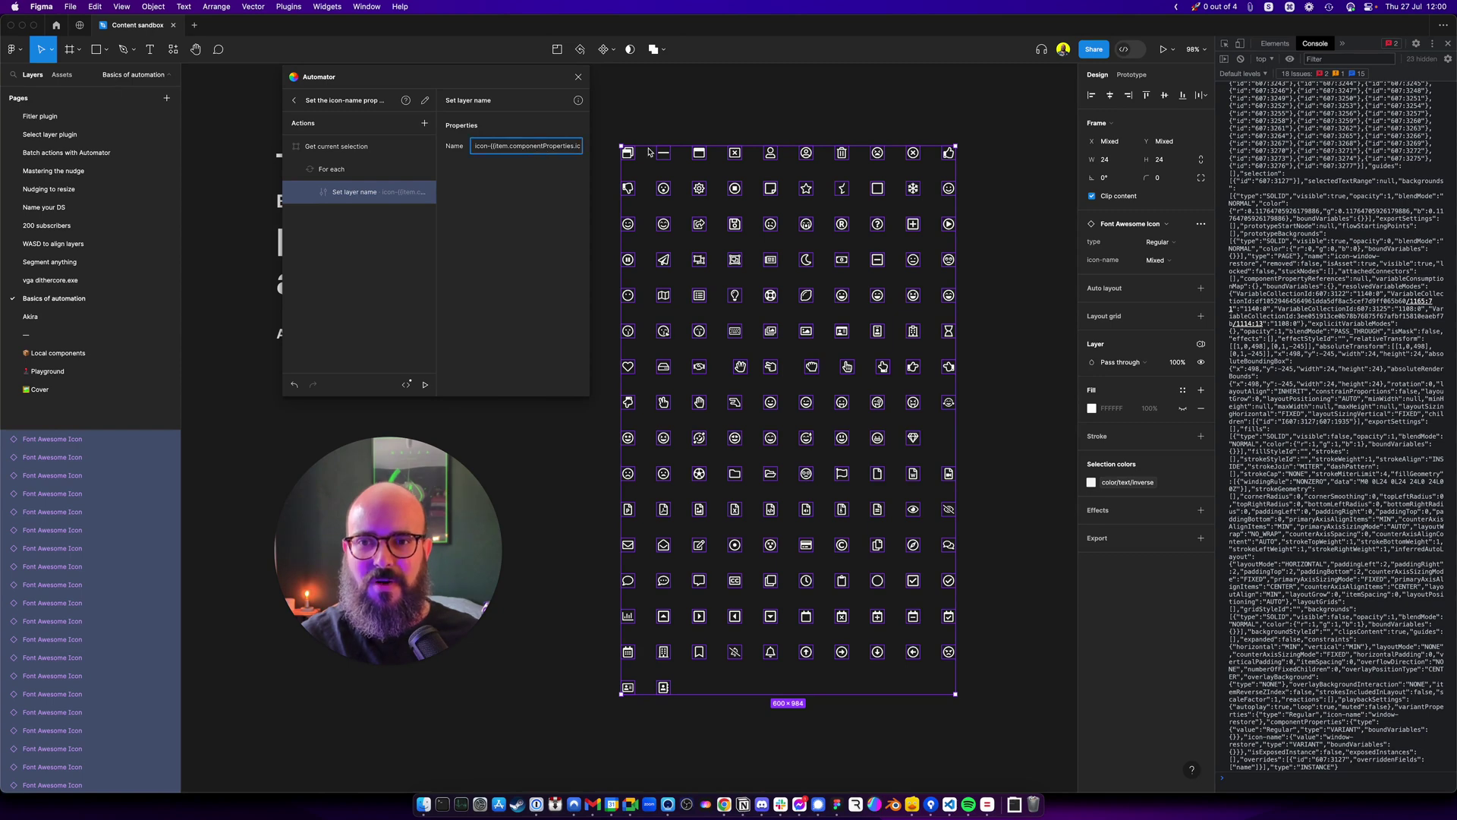
{"action": "left_click", "coordinate": [426, 388]}
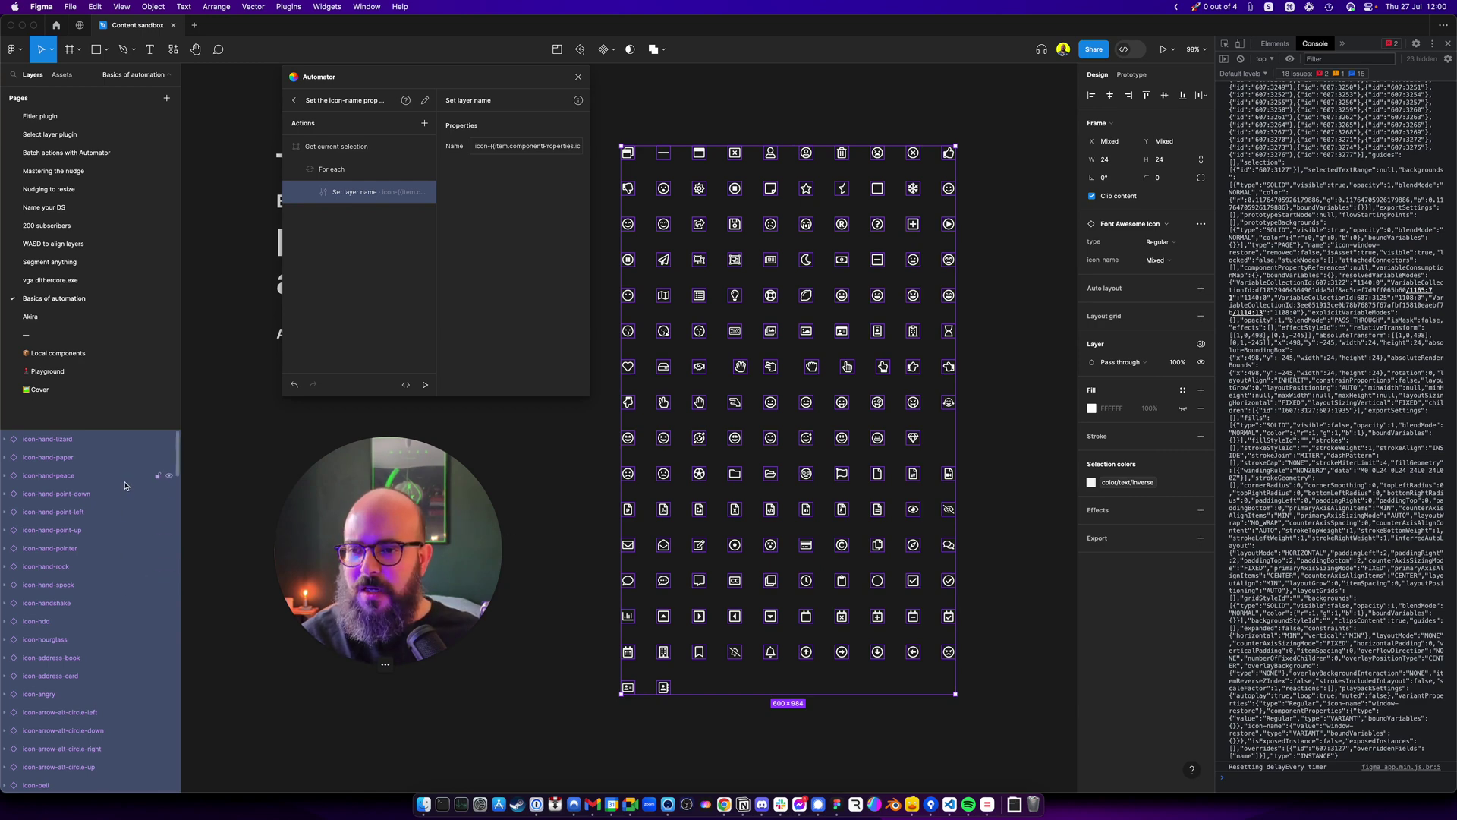
- Review the renamed icon layers and expand icon-hand-lizard to reveal its Vector
{"action": "scroll", "coordinate": [121, 490], "scroll_direction": "down", "scroll_amount": 15}
{"action": "scroll", "coordinate": [119, 501], "scroll_direction": "up", "scroll_amount": 10}
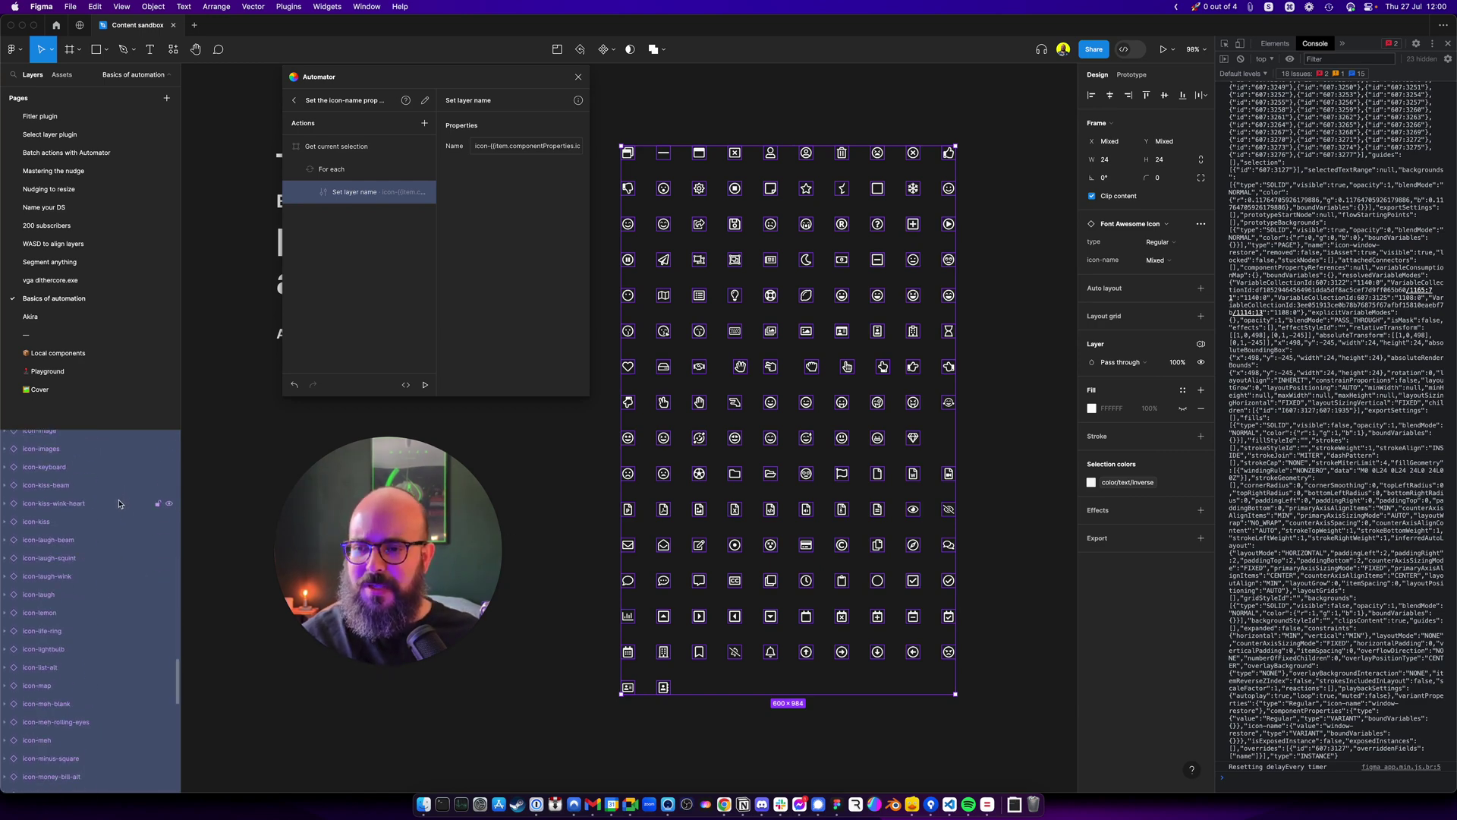
{"action": "scroll", "coordinate": [117, 509], "scroll_direction": "up", "scroll_amount": 5}
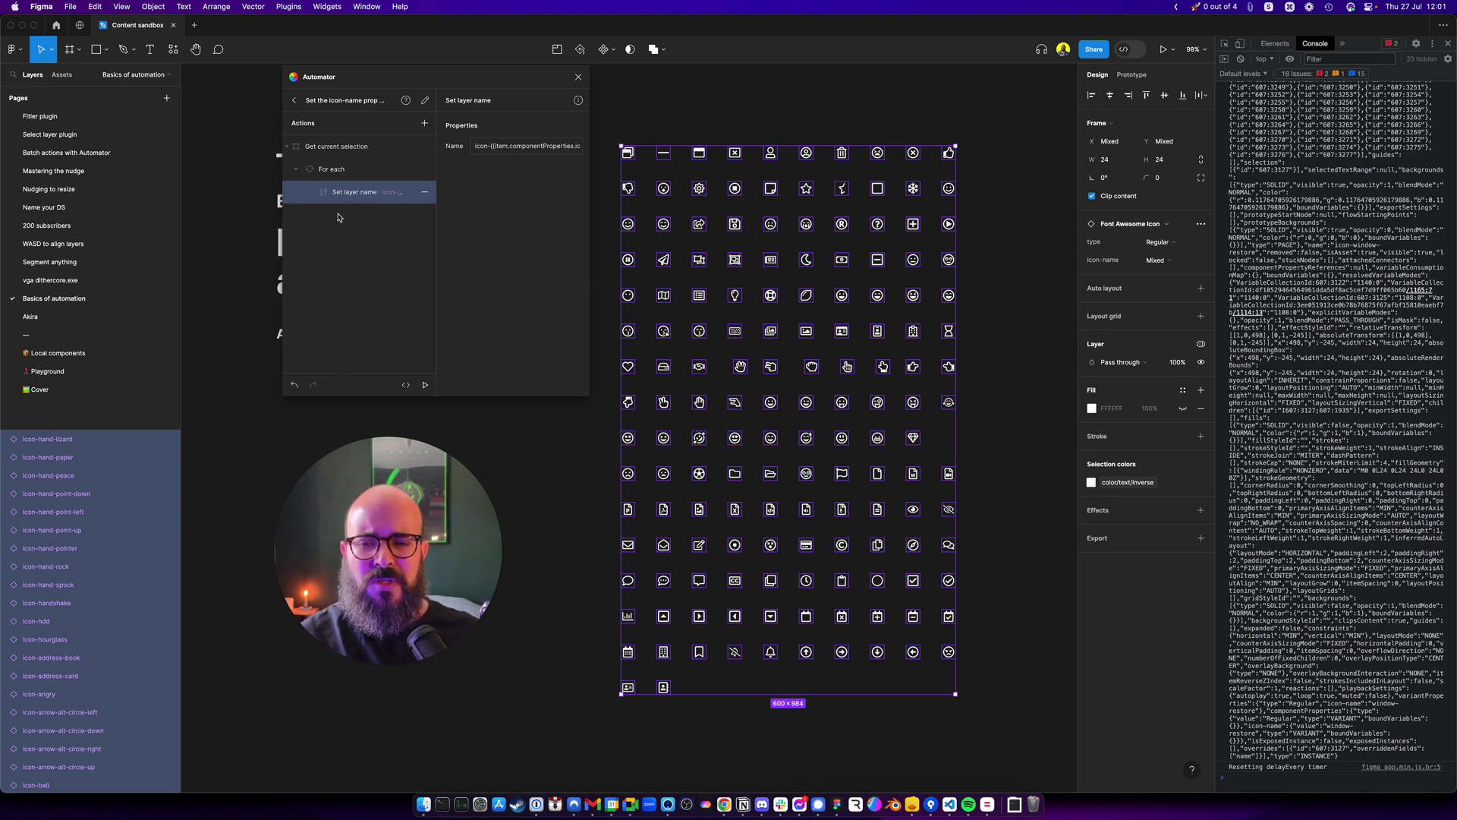
{"action": "left_click", "coordinate": [6, 440]}
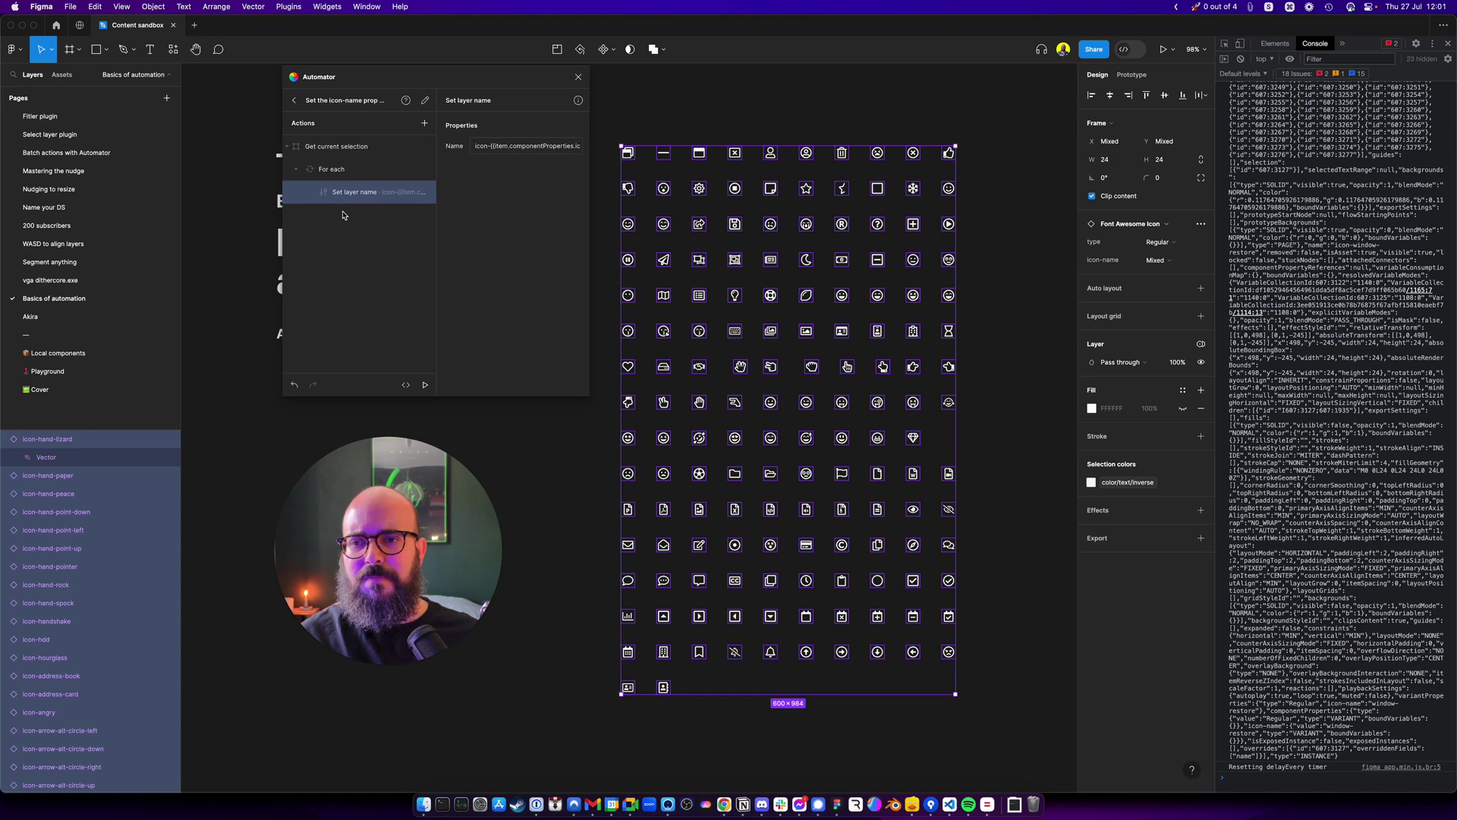
- Add a Find all layers step on the current page matching Vector layers
{"action": "type", "text": "chi"}
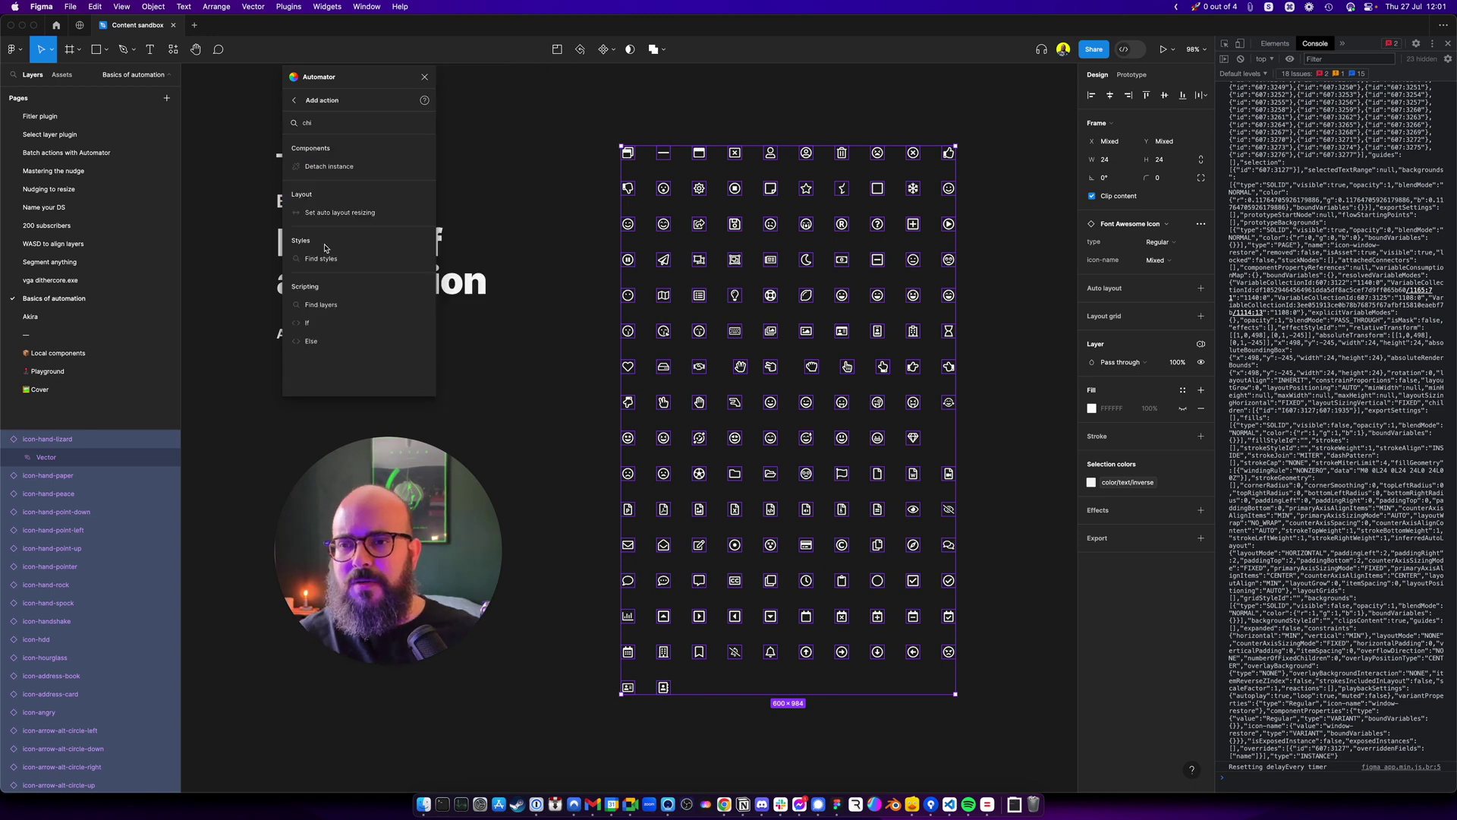
{"action": "left_click", "coordinate": [331, 310]}
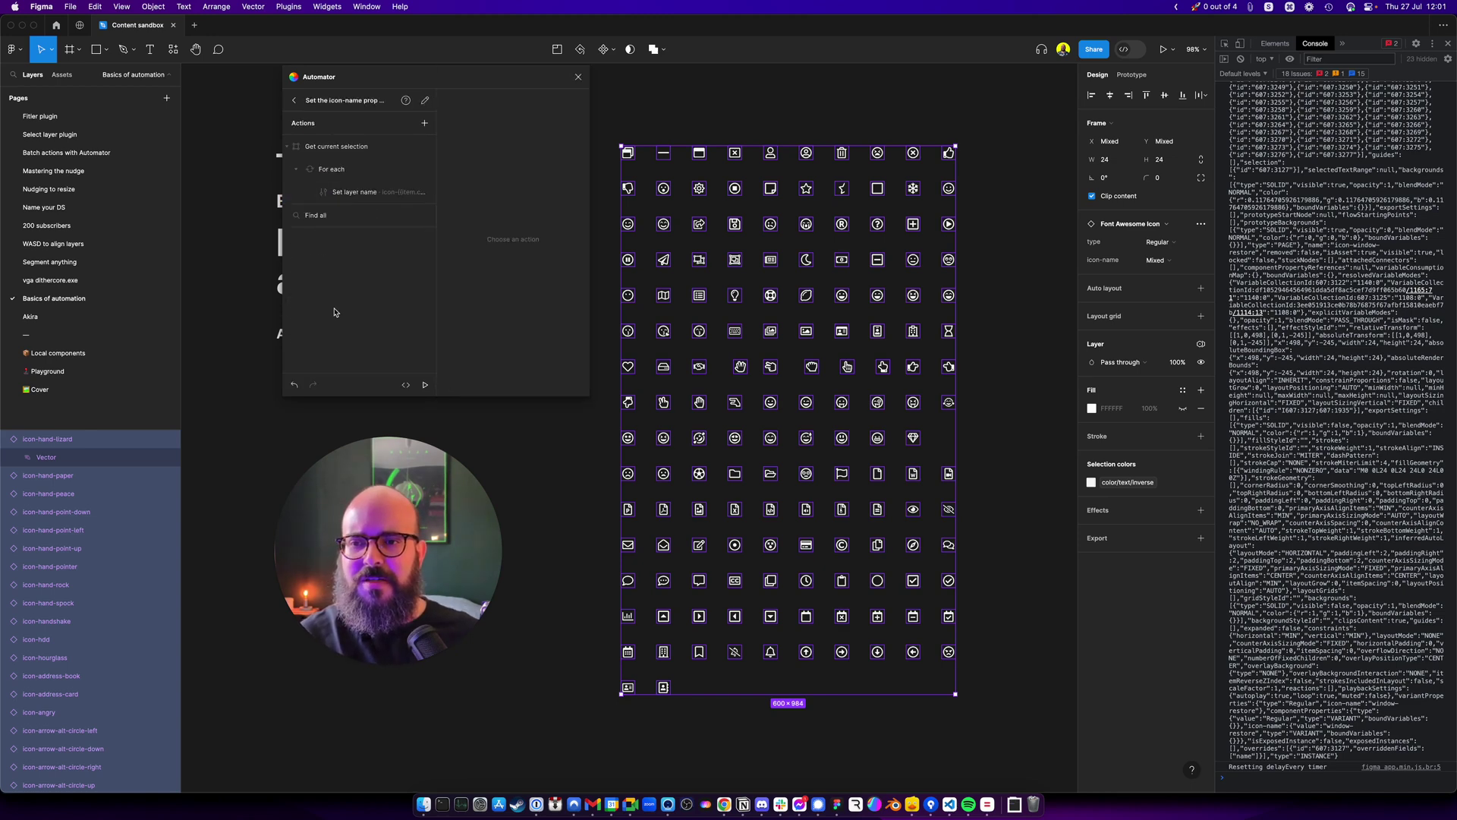
{"action": "left_click", "coordinate": [328, 220]}
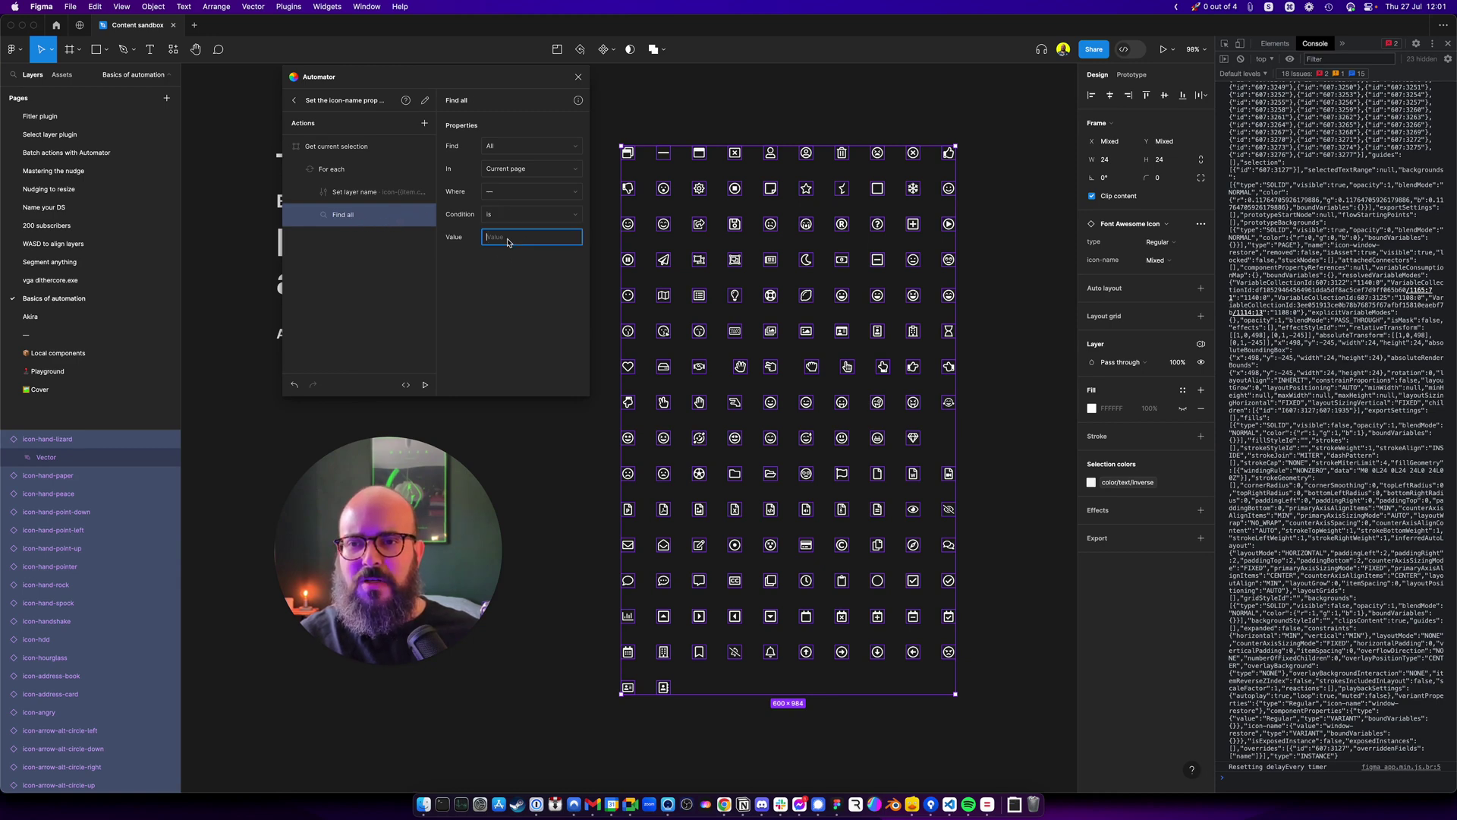
{"action": "type", "text": "Va"}
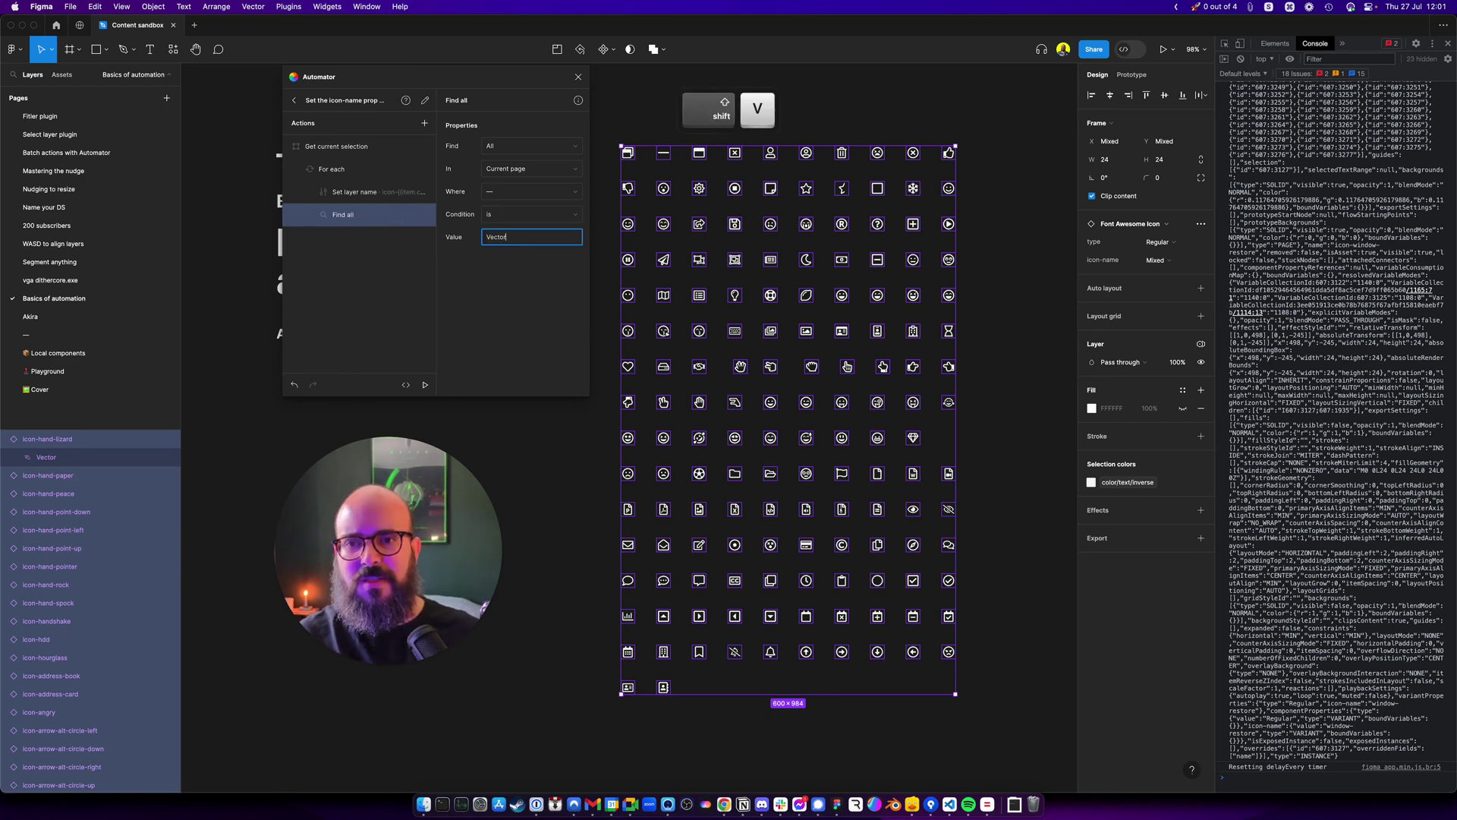
{"action": "type", "text": "ctor"}
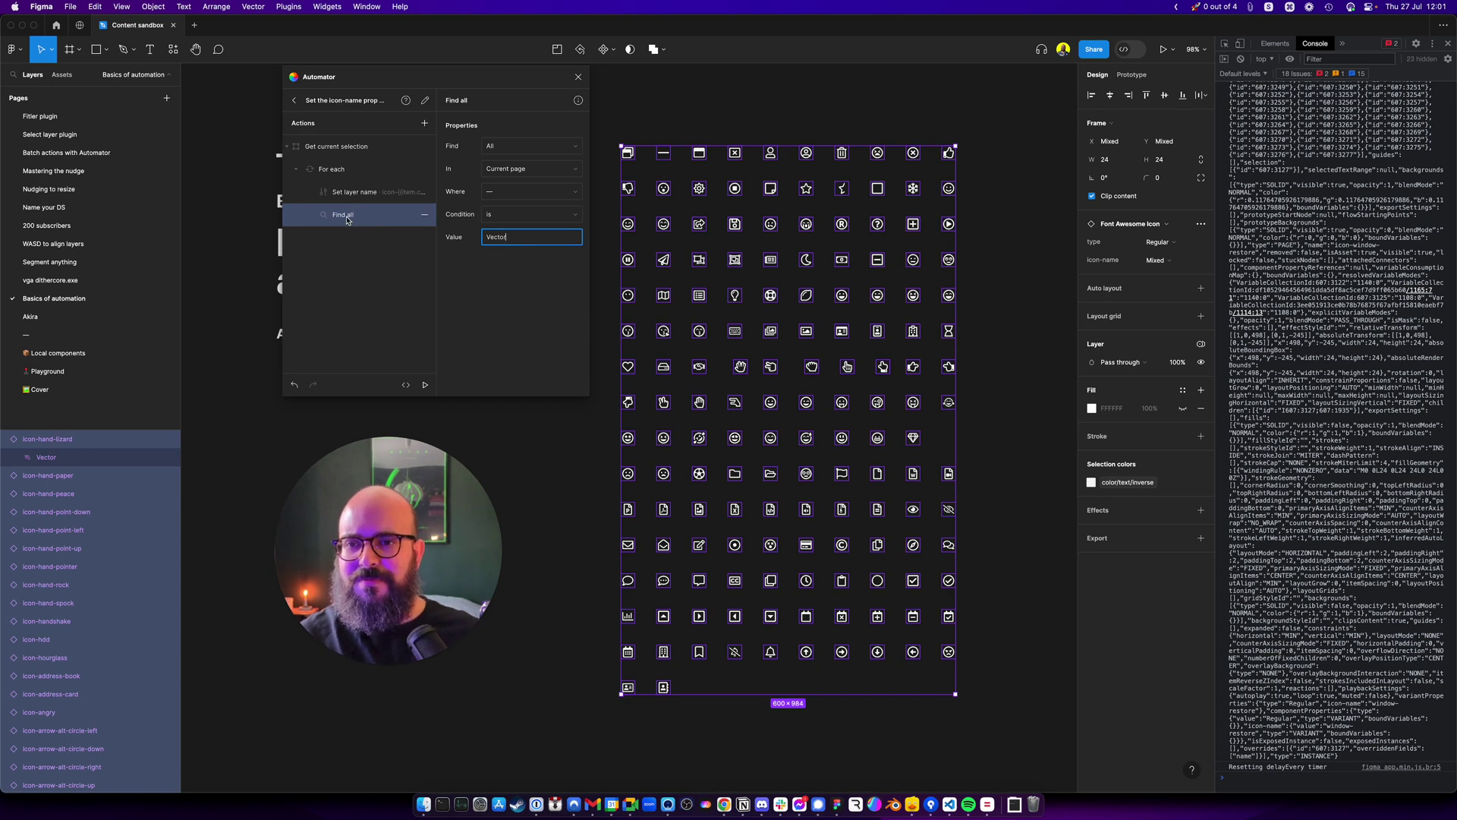
{"action": "left_click", "coordinate": [352, 219]}
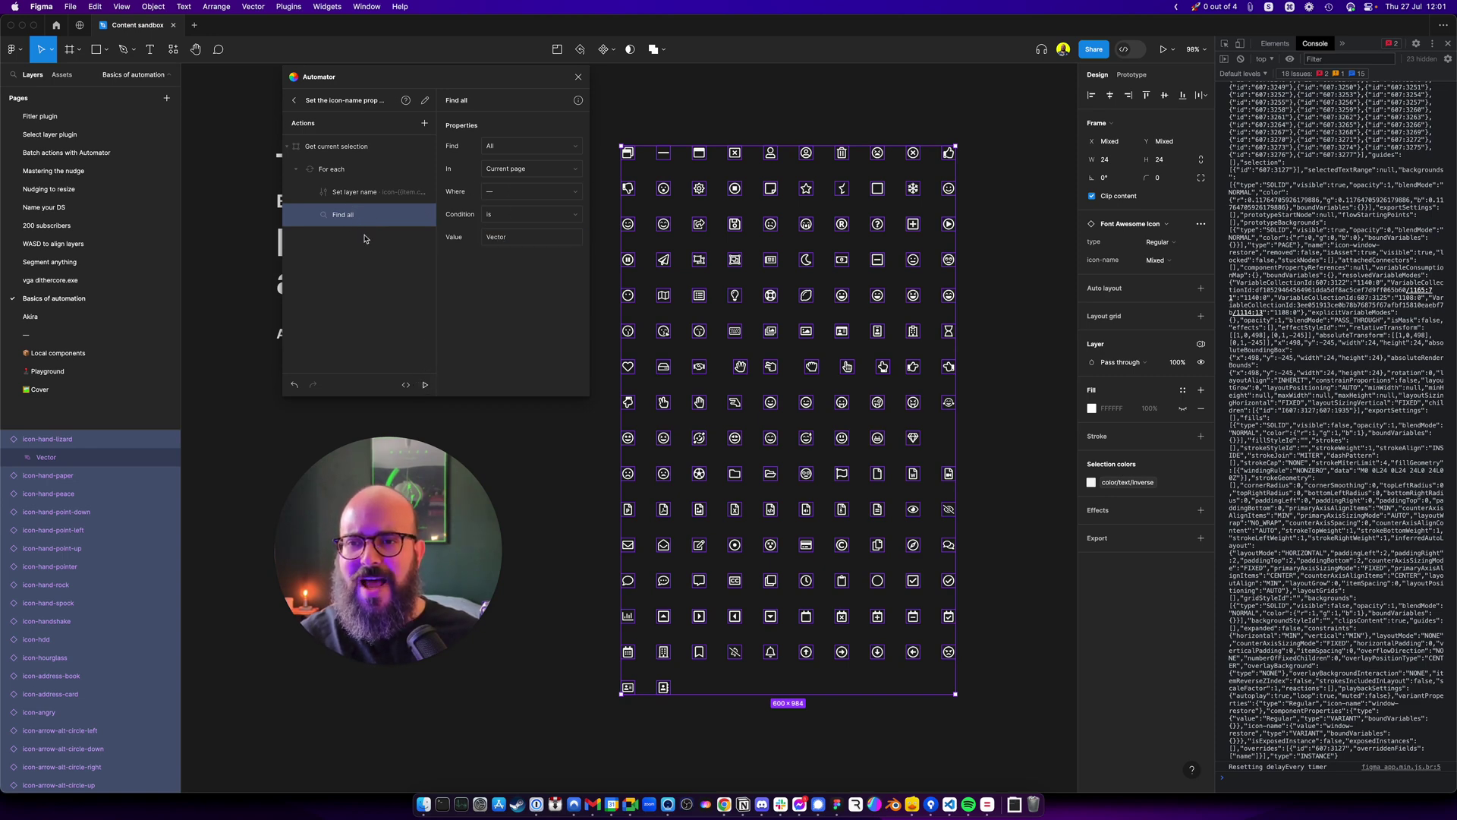
- Nest a Set layer name 'Shape' step under Find all and run it on the selected icons
{"action": "left_click", "coordinate": [425, 124]}
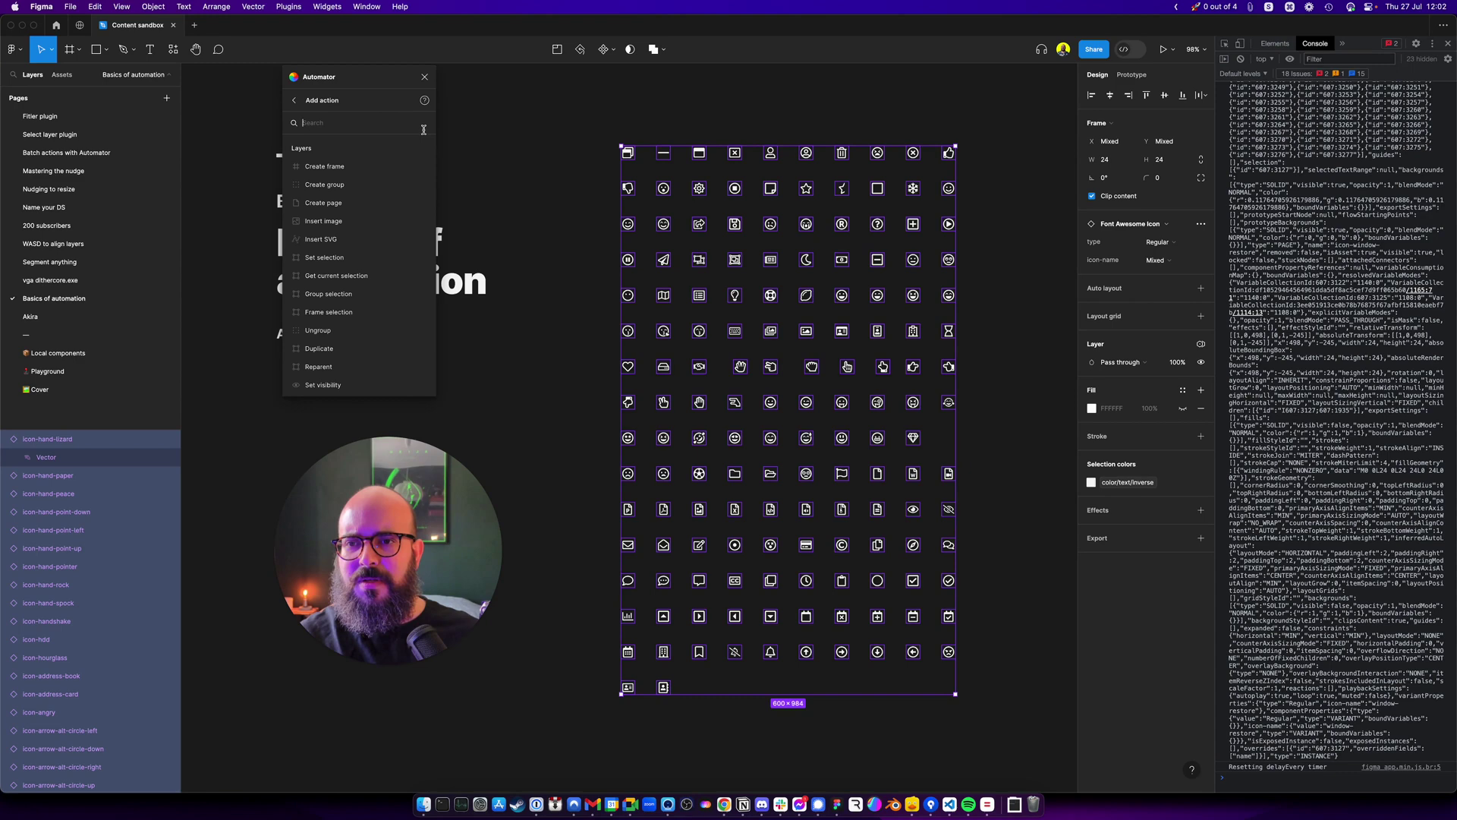
{"action": "key", "text": "BackSpace"}
{"action": "type", "text": "la"}
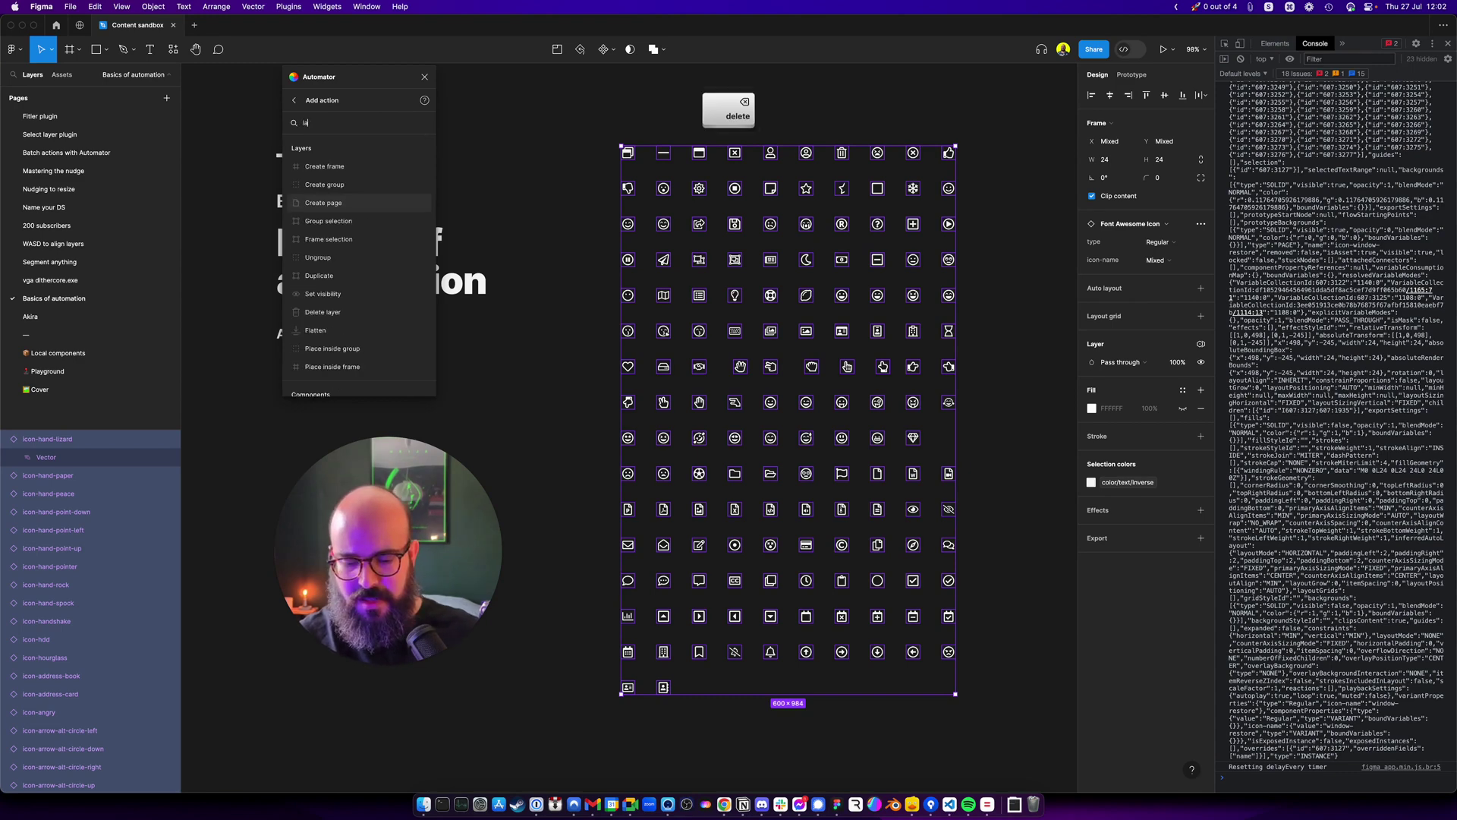
{"action": "type", "text": "ye"}
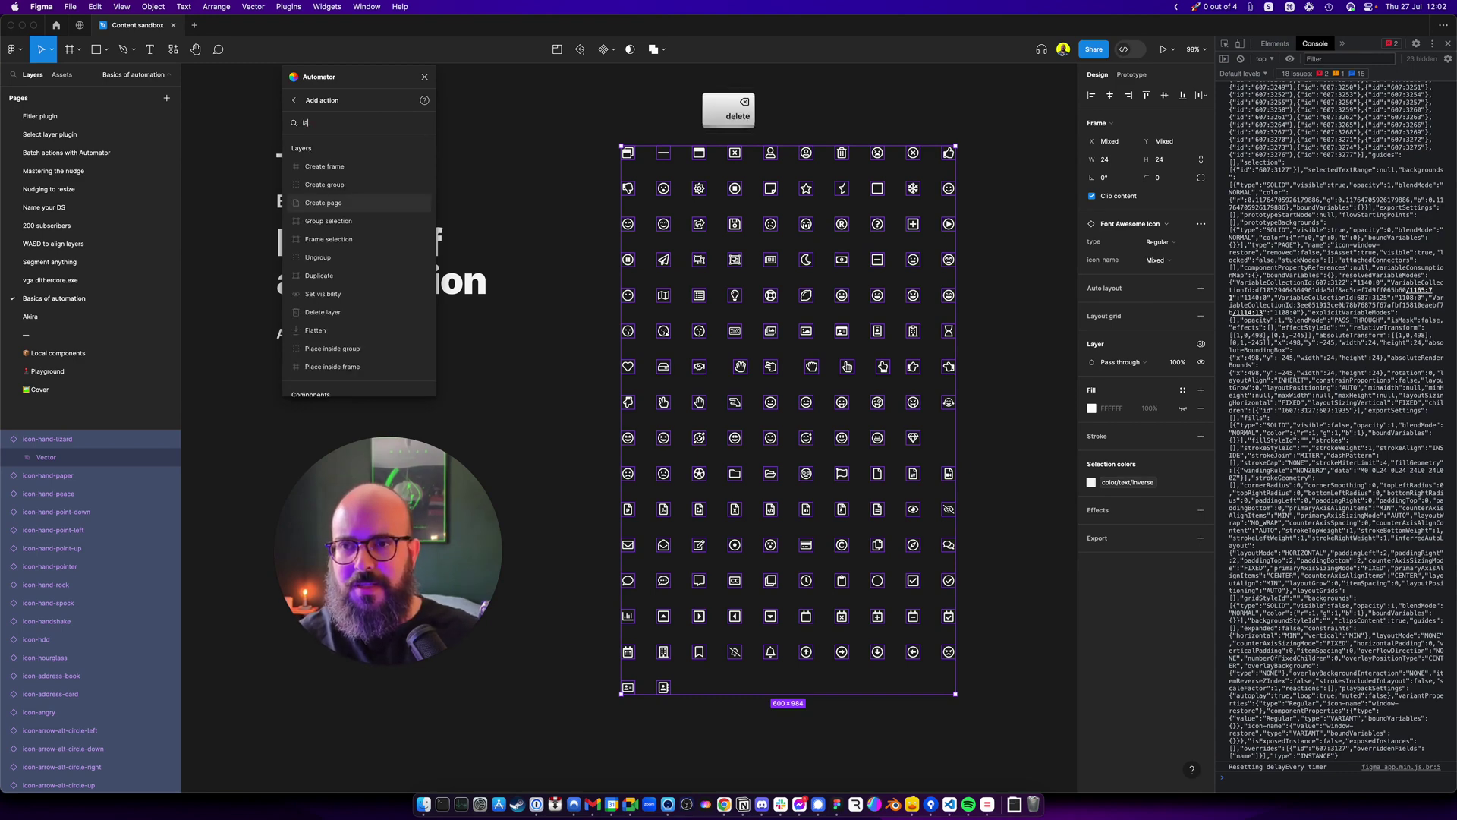
{"action": "type", "text": "r name"}
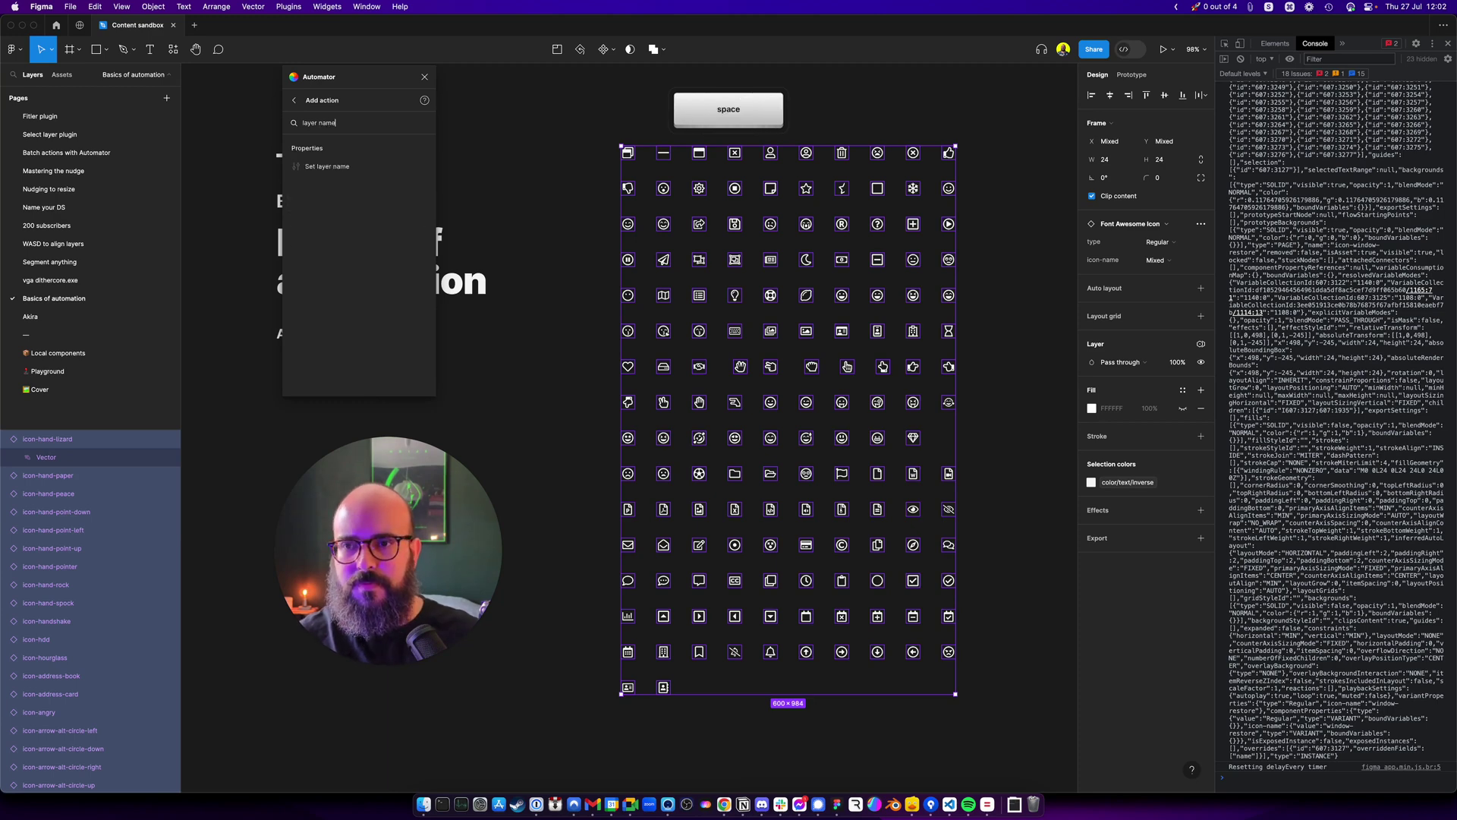
{"action": "key", "text": "Down"}
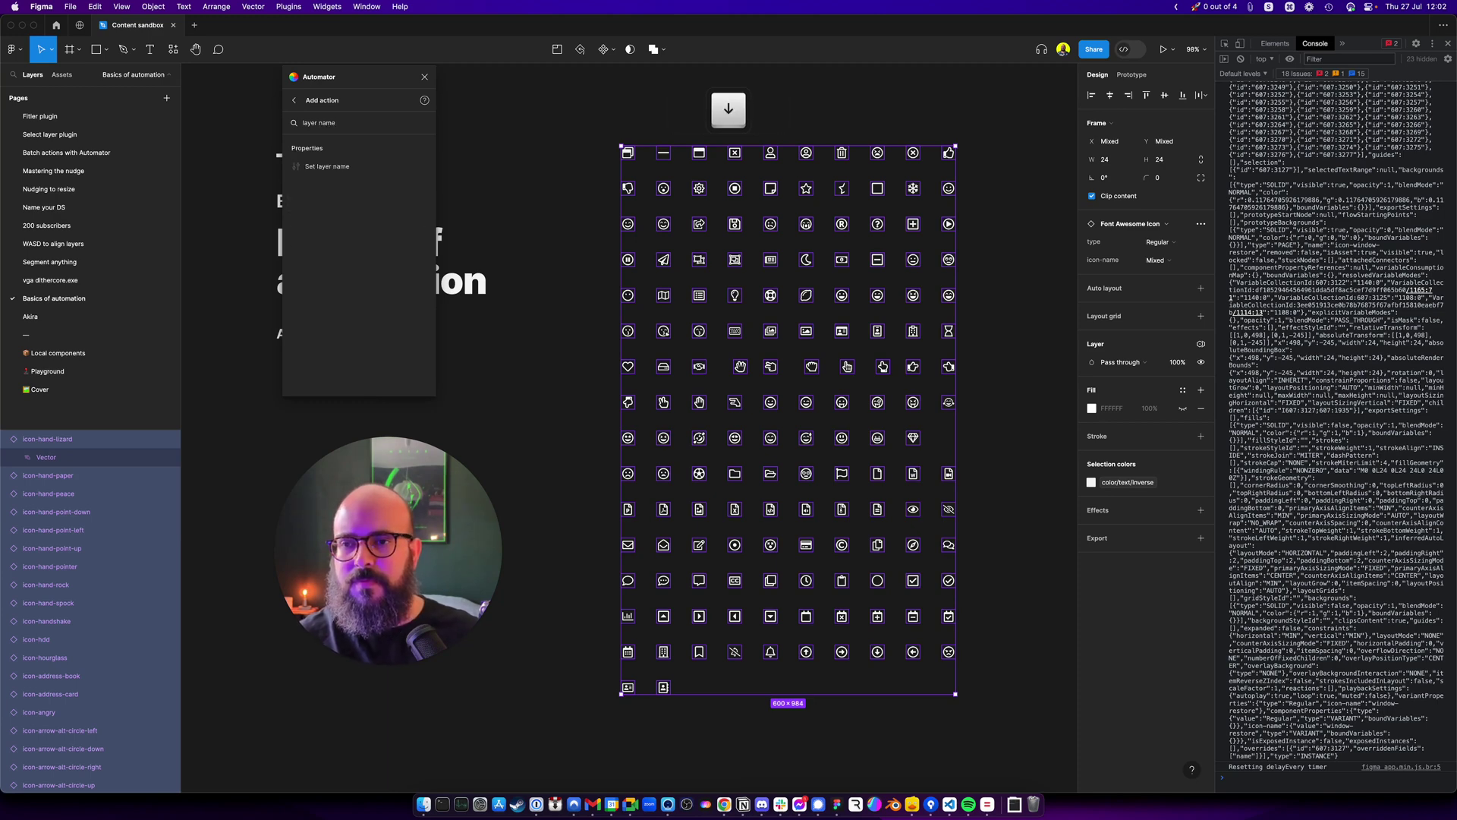
{"action": "left_click", "coordinate": [348, 161]}
{"action": "left_click_drag", "start_coordinate": [342, 239], "coordinate": [358, 217]}
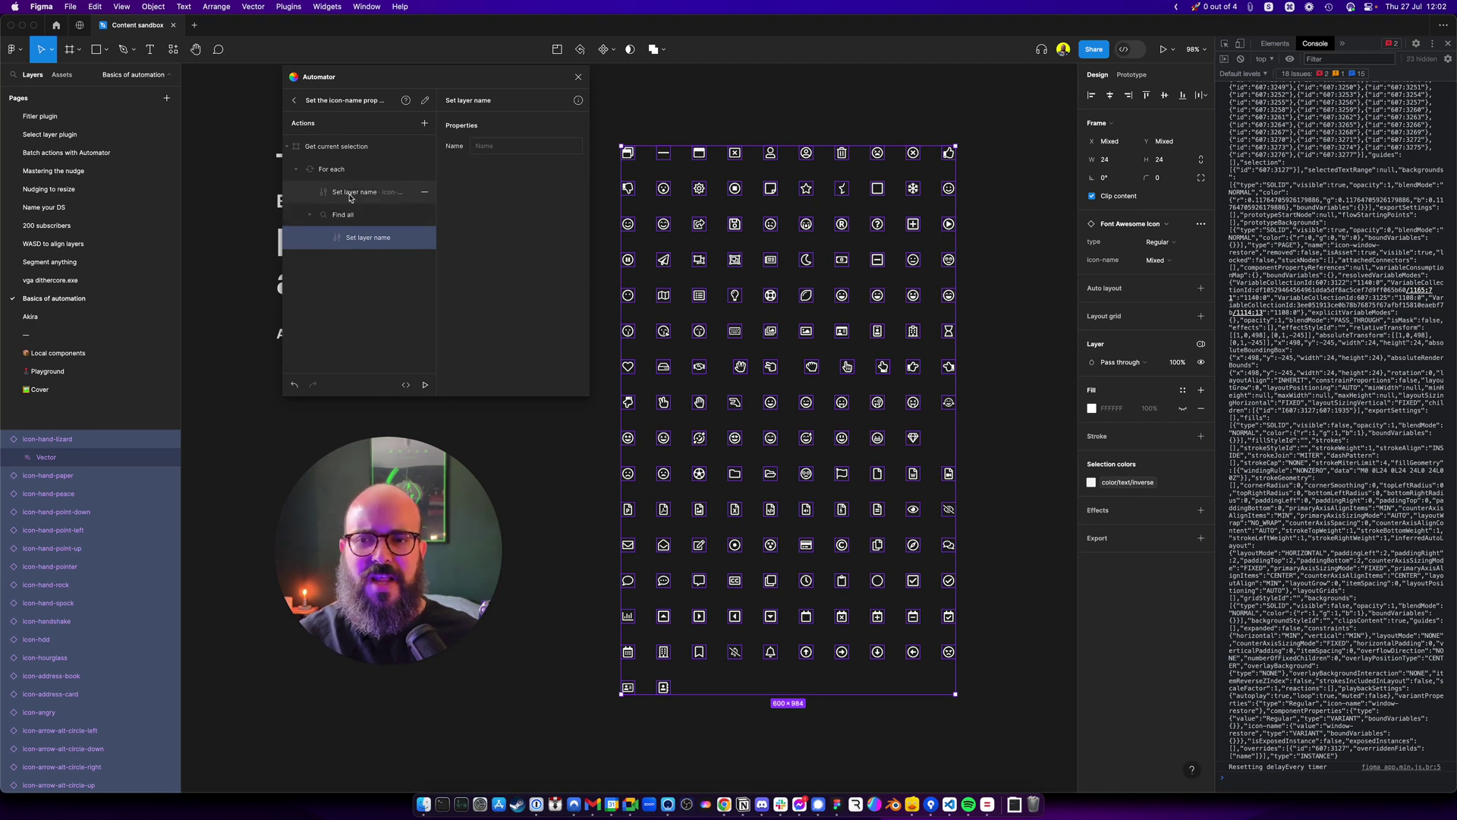
{"action": "left_click", "coordinate": [510, 145]}
{"action": "type", "text": "Shu"}
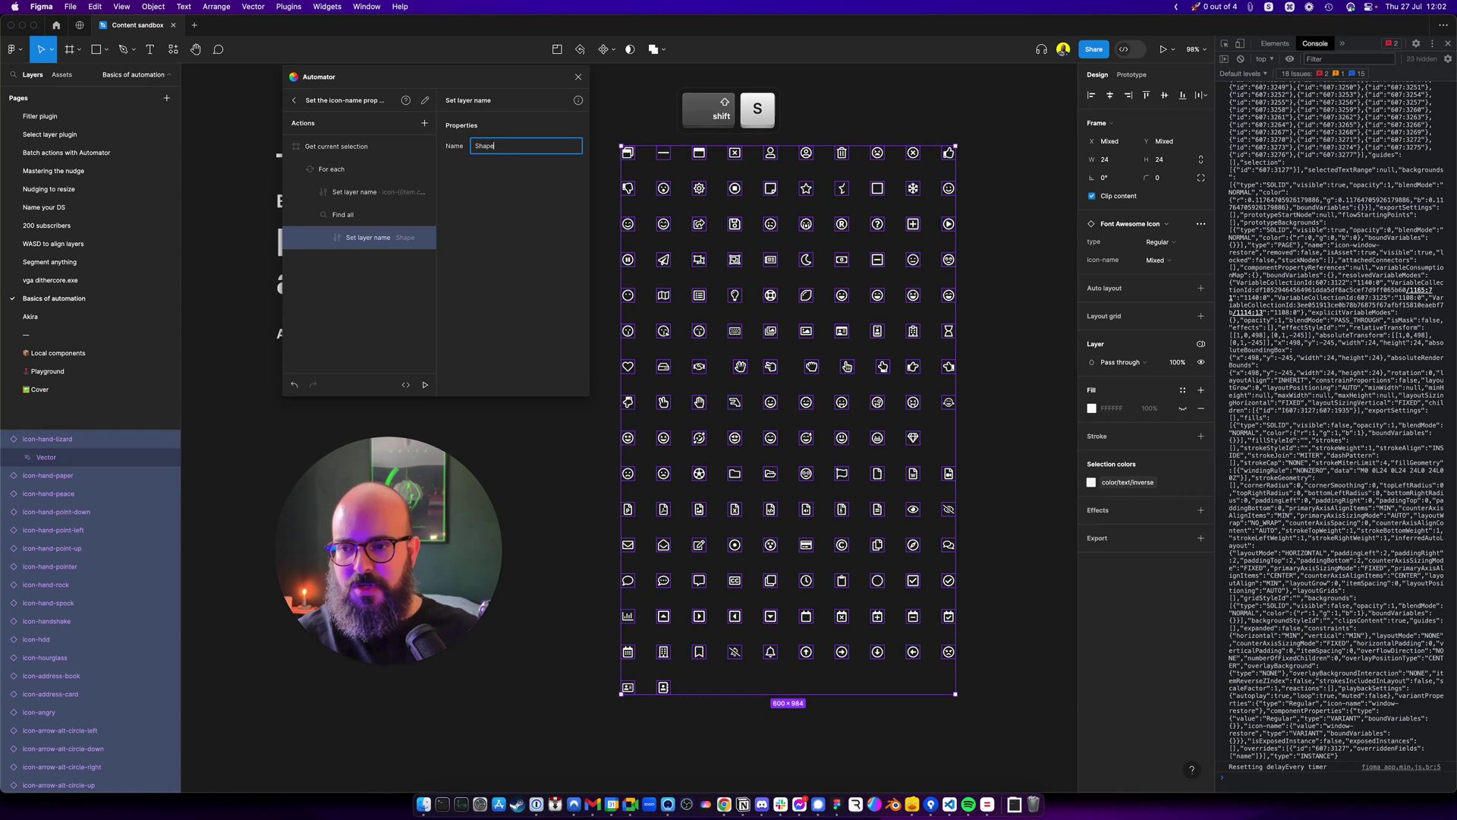
{"action": "left_click", "coordinate": [416, 371]}
{"action": "left_click", "coordinate": [427, 385]}
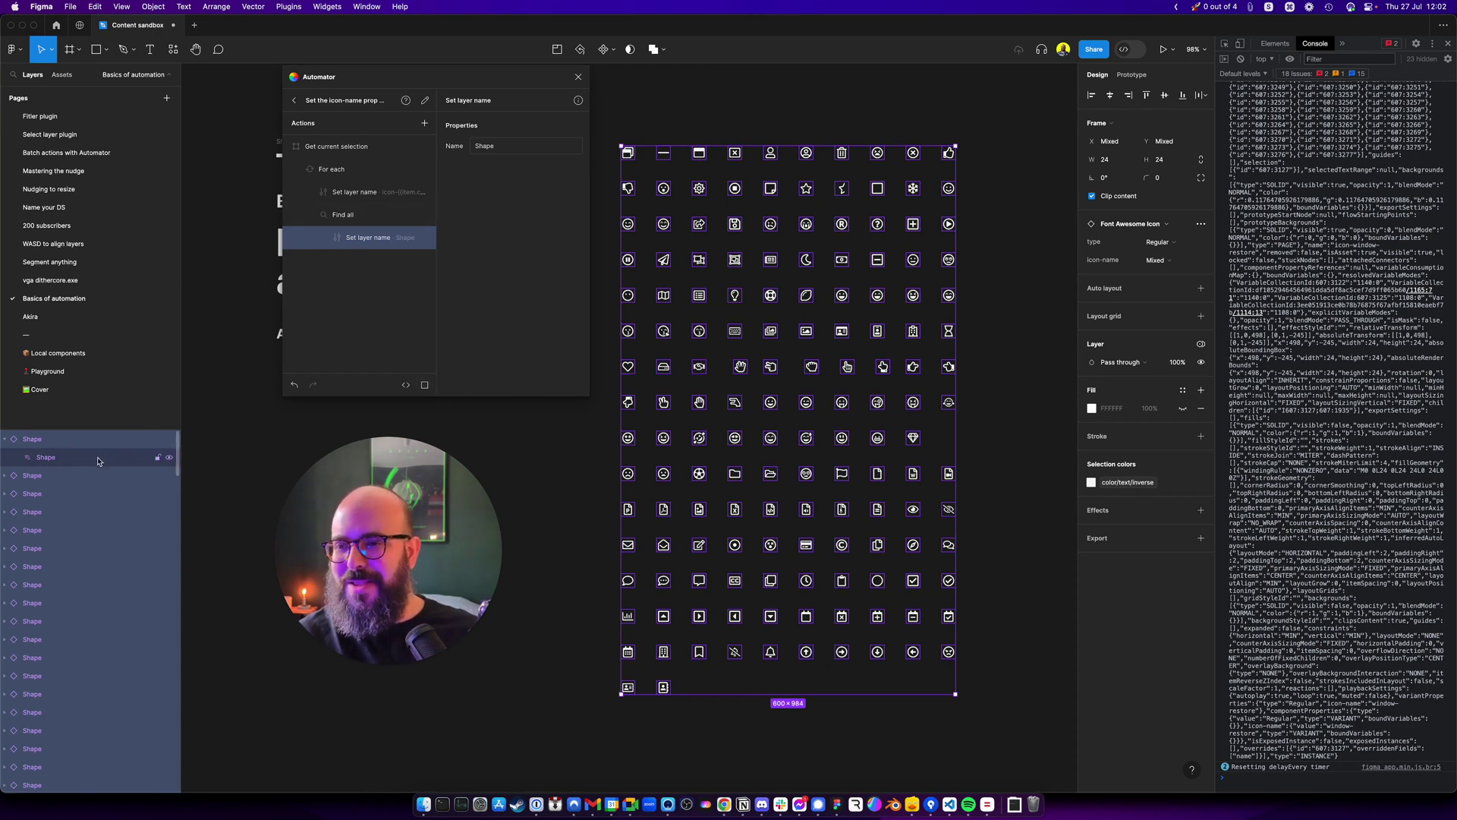
{"action": "left_click", "coordinate": [5, 476]}
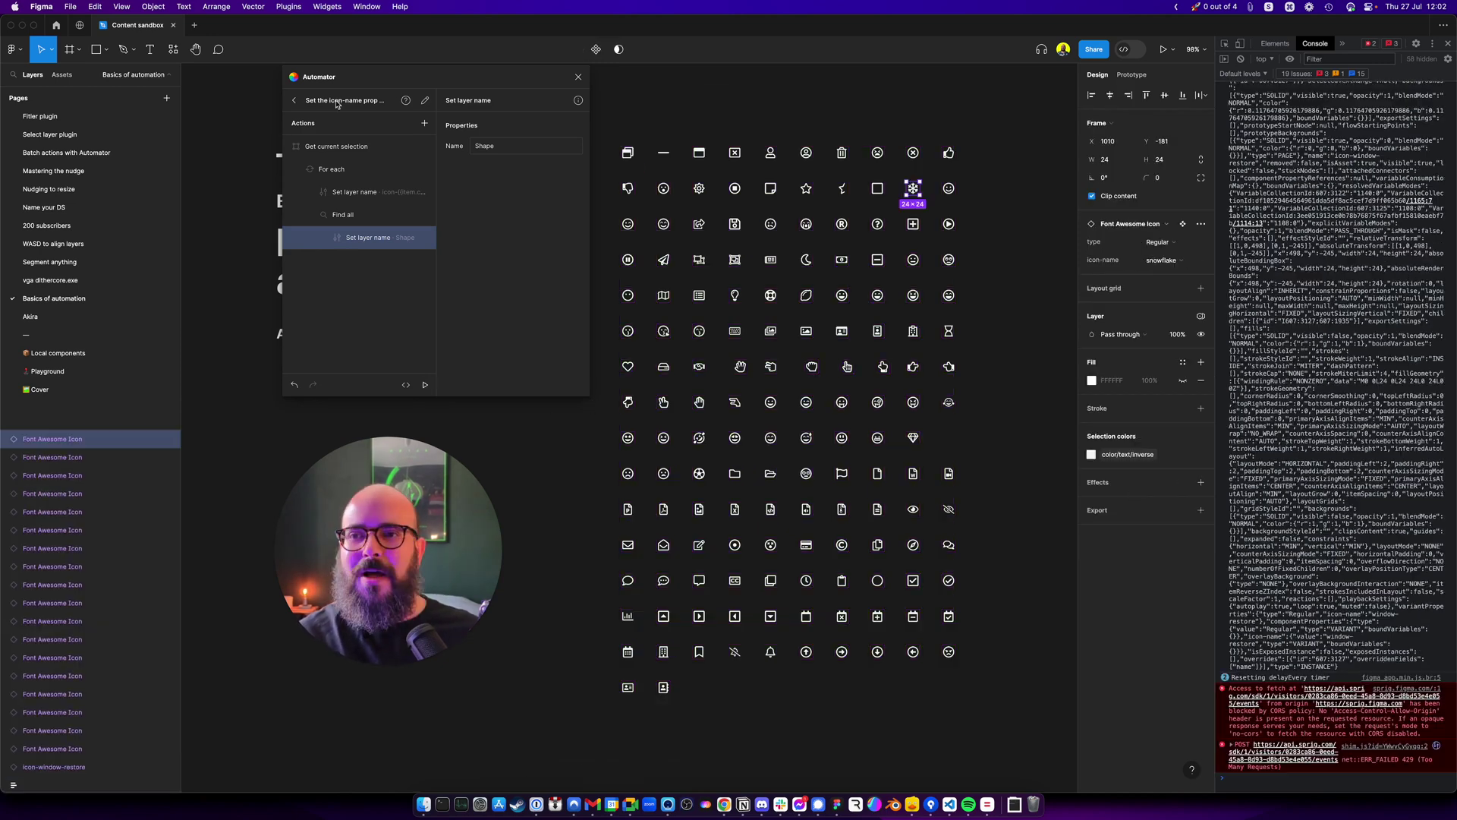
- Reopen the icon-name rename automation and delete the Find all step inside For each
{"action": "left_click", "coordinate": [296, 104]}
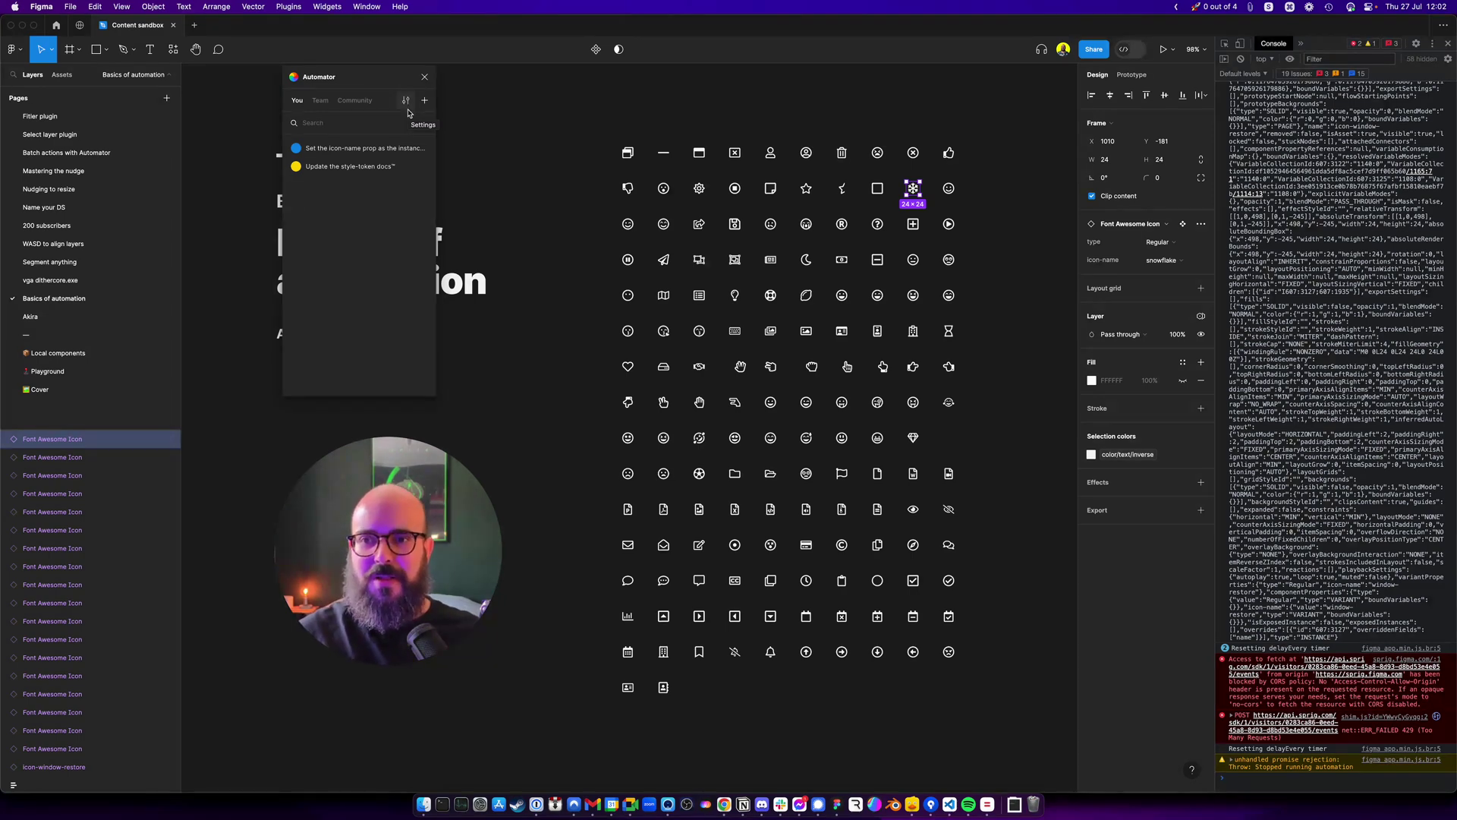
{"action": "left_click", "coordinate": [410, 150]}
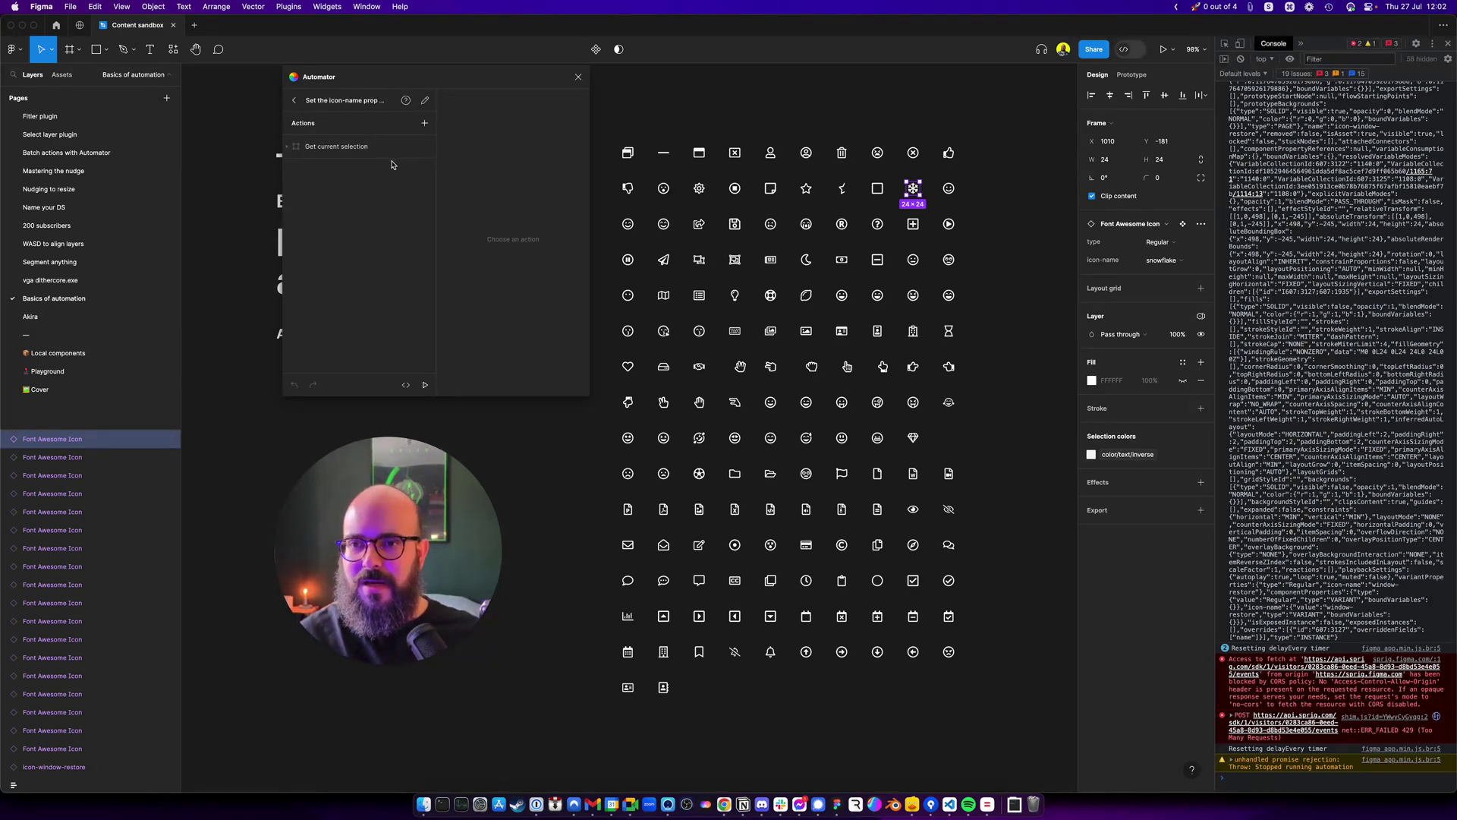
{"action": "left_click", "coordinate": [293, 154]}
{"action": "left_click", "coordinate": [295, 169]}
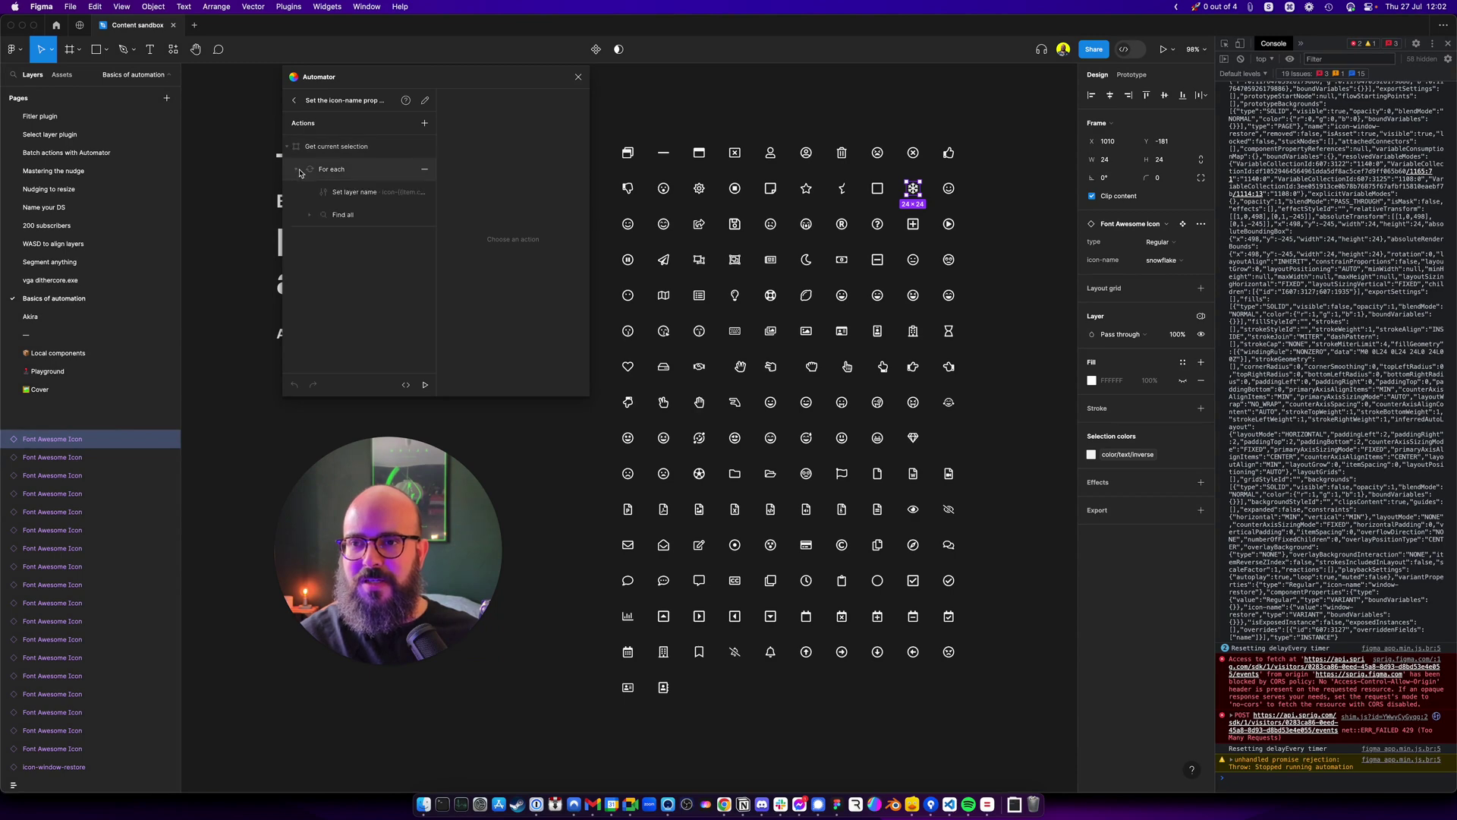
{"action": "left_click", "coordinate": [365, 217]}
{"action": "key", "text": "BackSpace"}
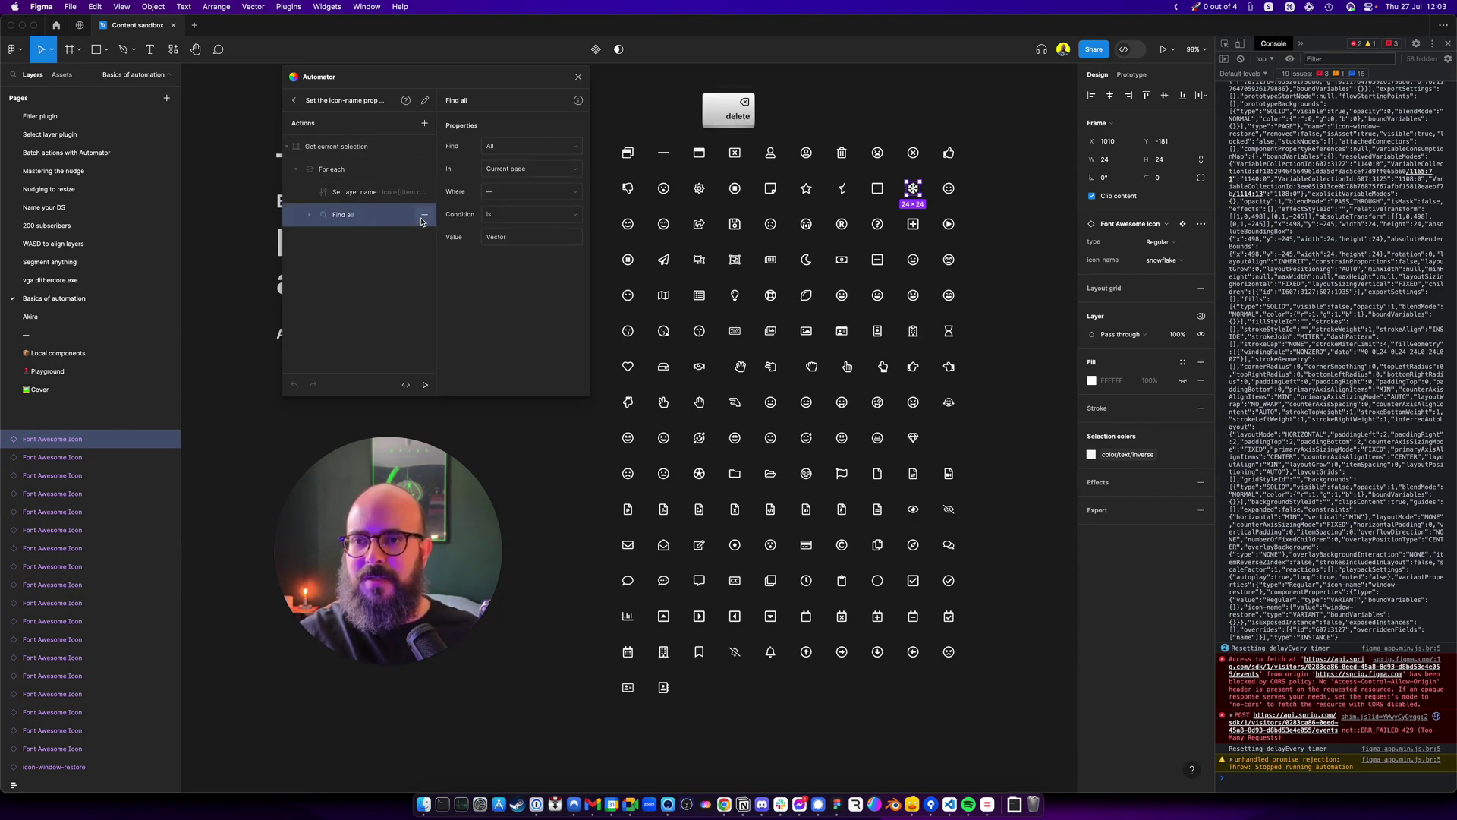
- Return to the automations list, glance at Automator settings, and clear the canvas selection
{"action": "left_click", "coordinate": [425, 215]}
{"action": "left_click", "coordinate": [293, 100]}
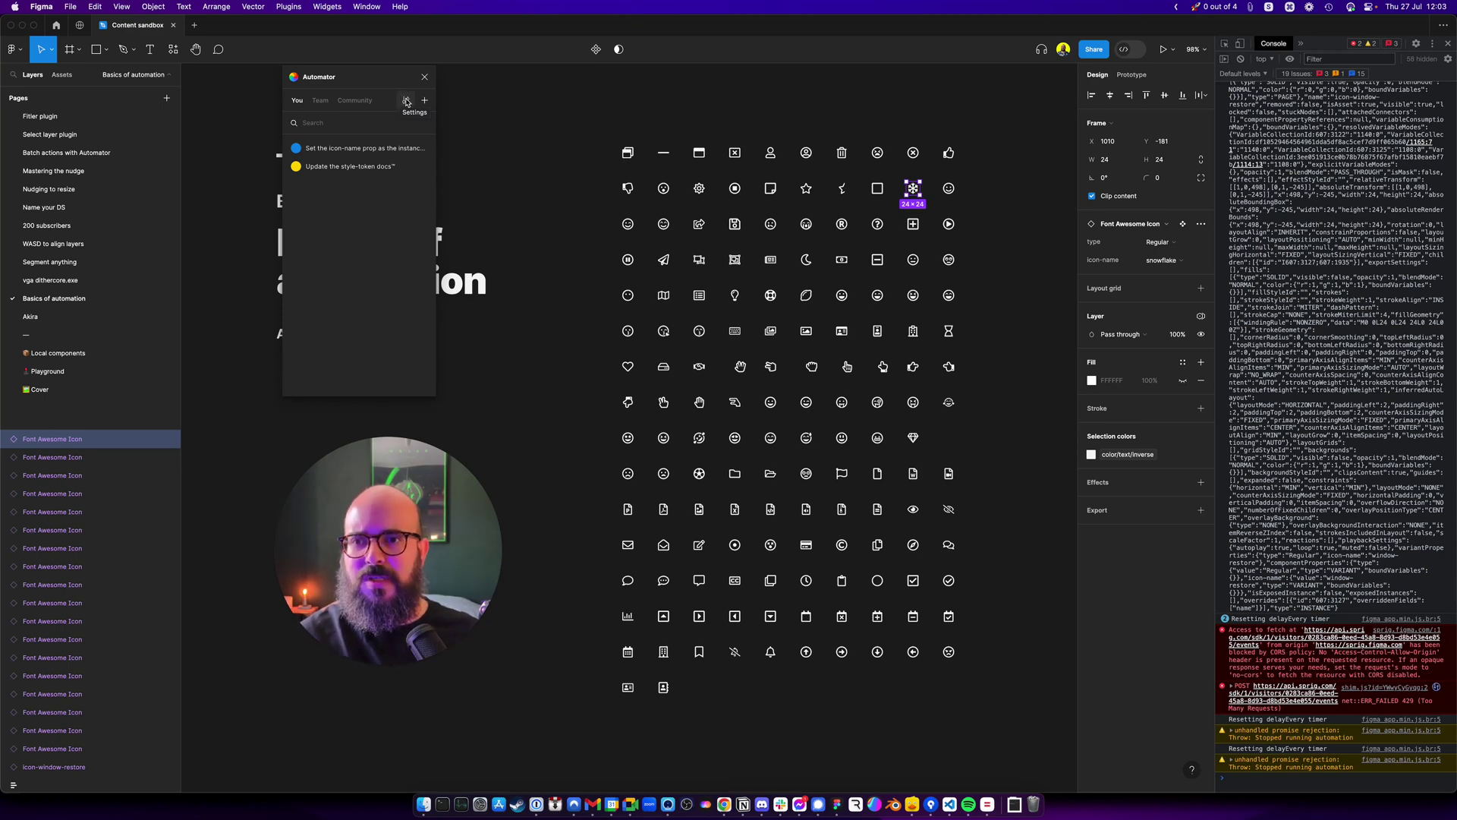
{"action": "left_click", "coordinate": [407, 102]}
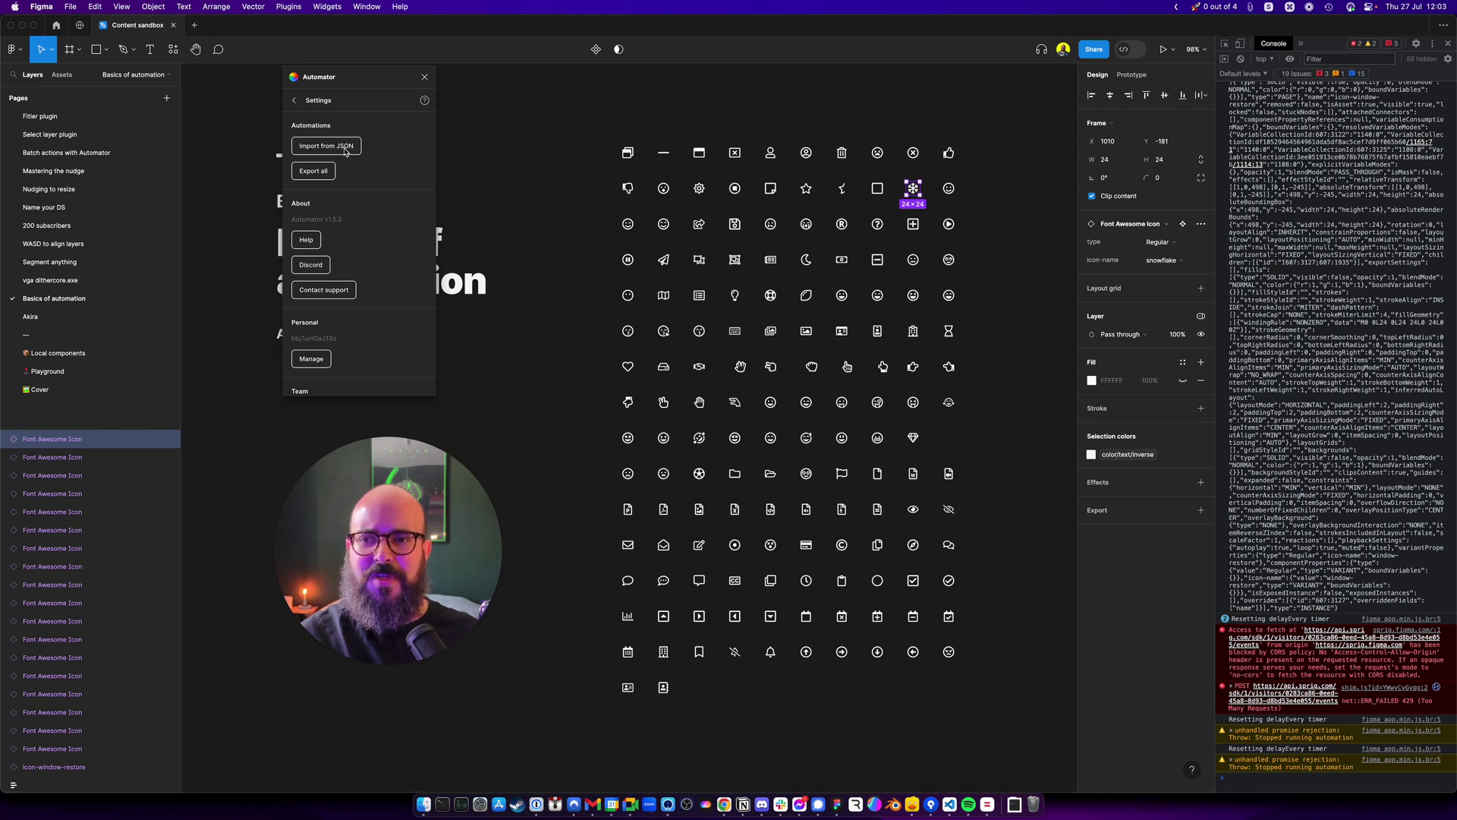
{"action": "left_click", "coordinate": [294, 100]}
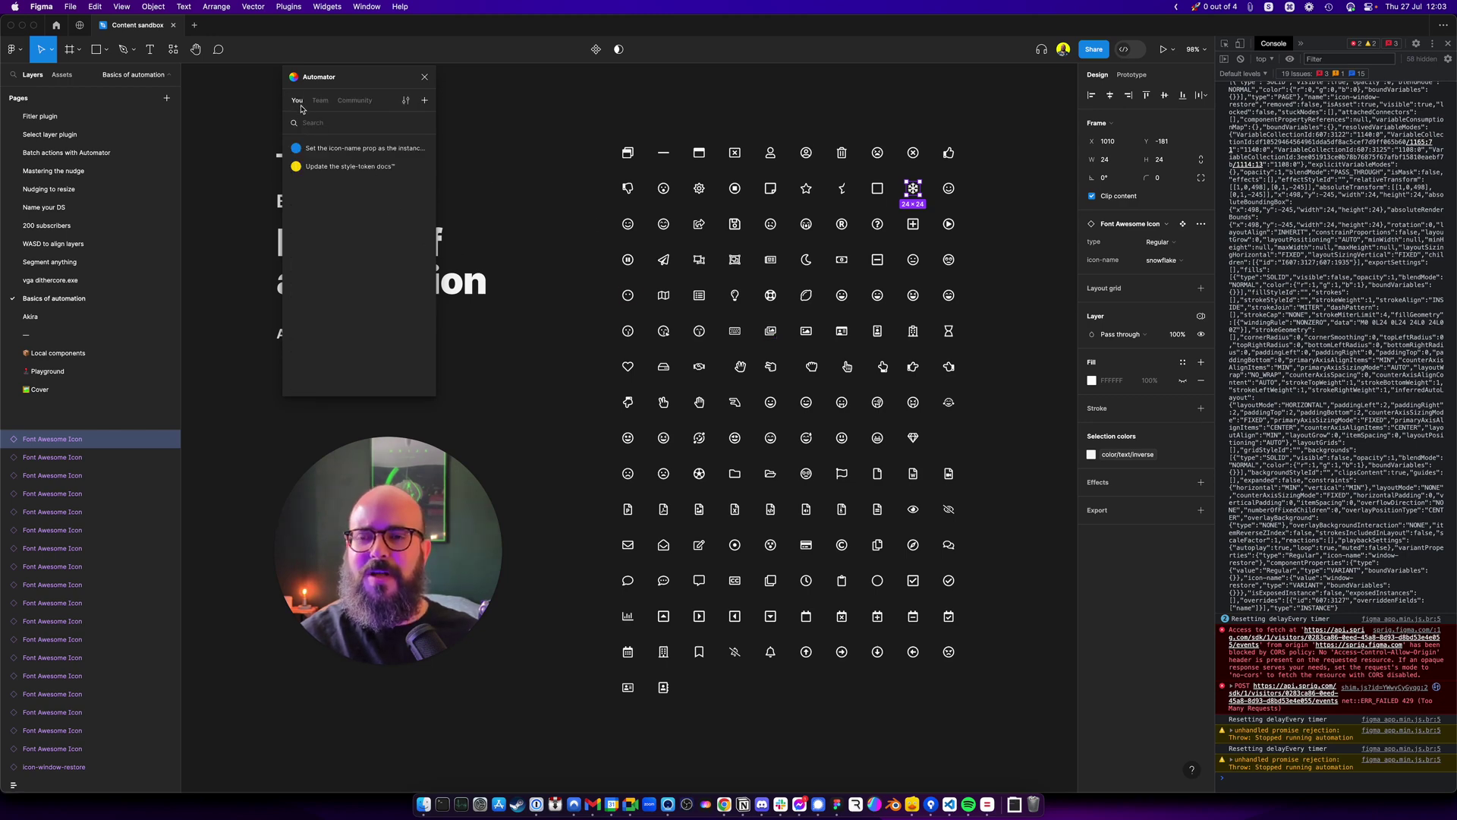
{"action": "left_click", "coordinate": [594, 210]}
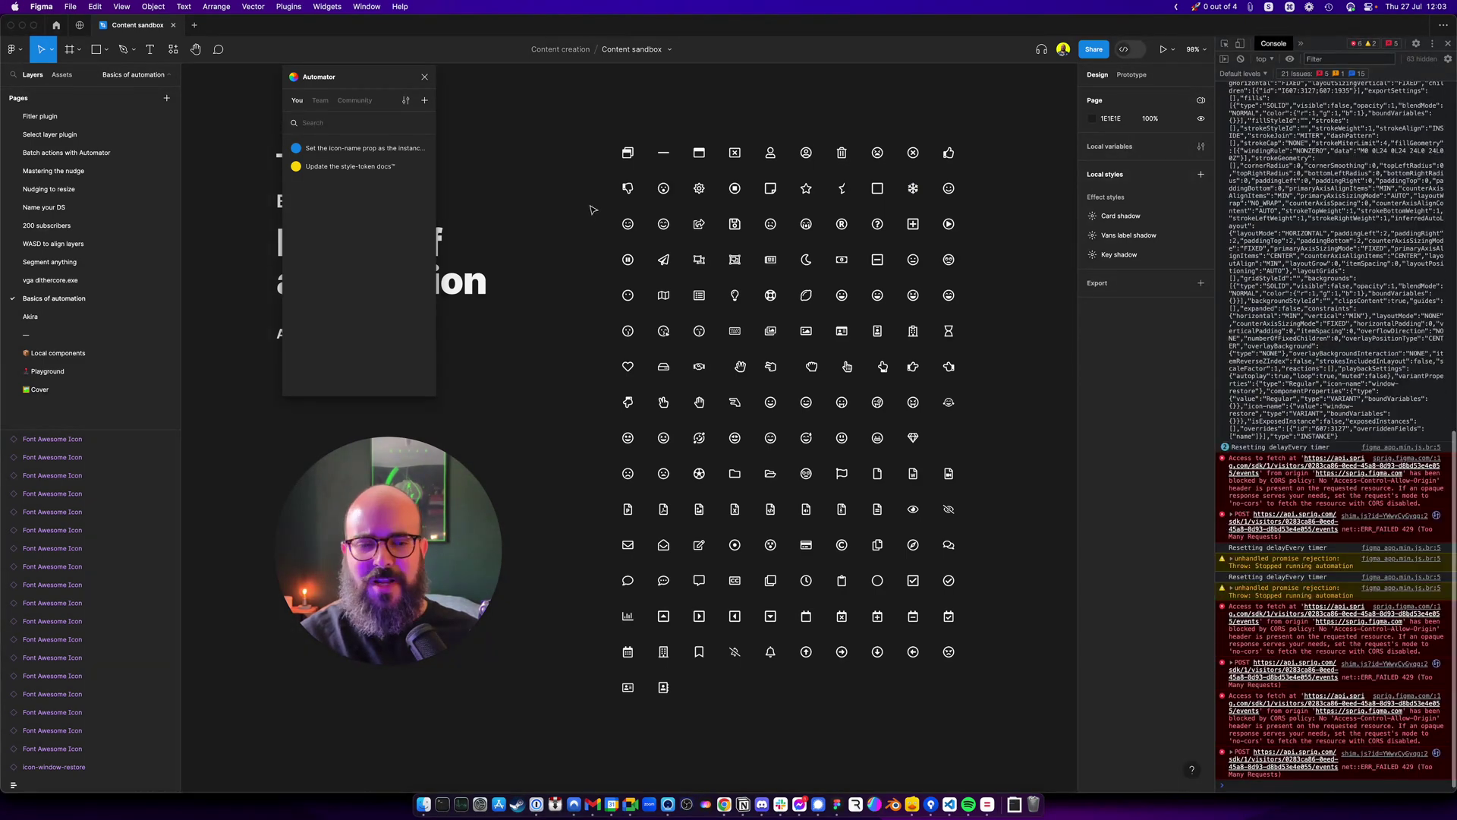
- Close DevTools and the Automator window, then pan to frame the title card and icon grid
{"action": "left_click", "coordinate": [1448, 44]}
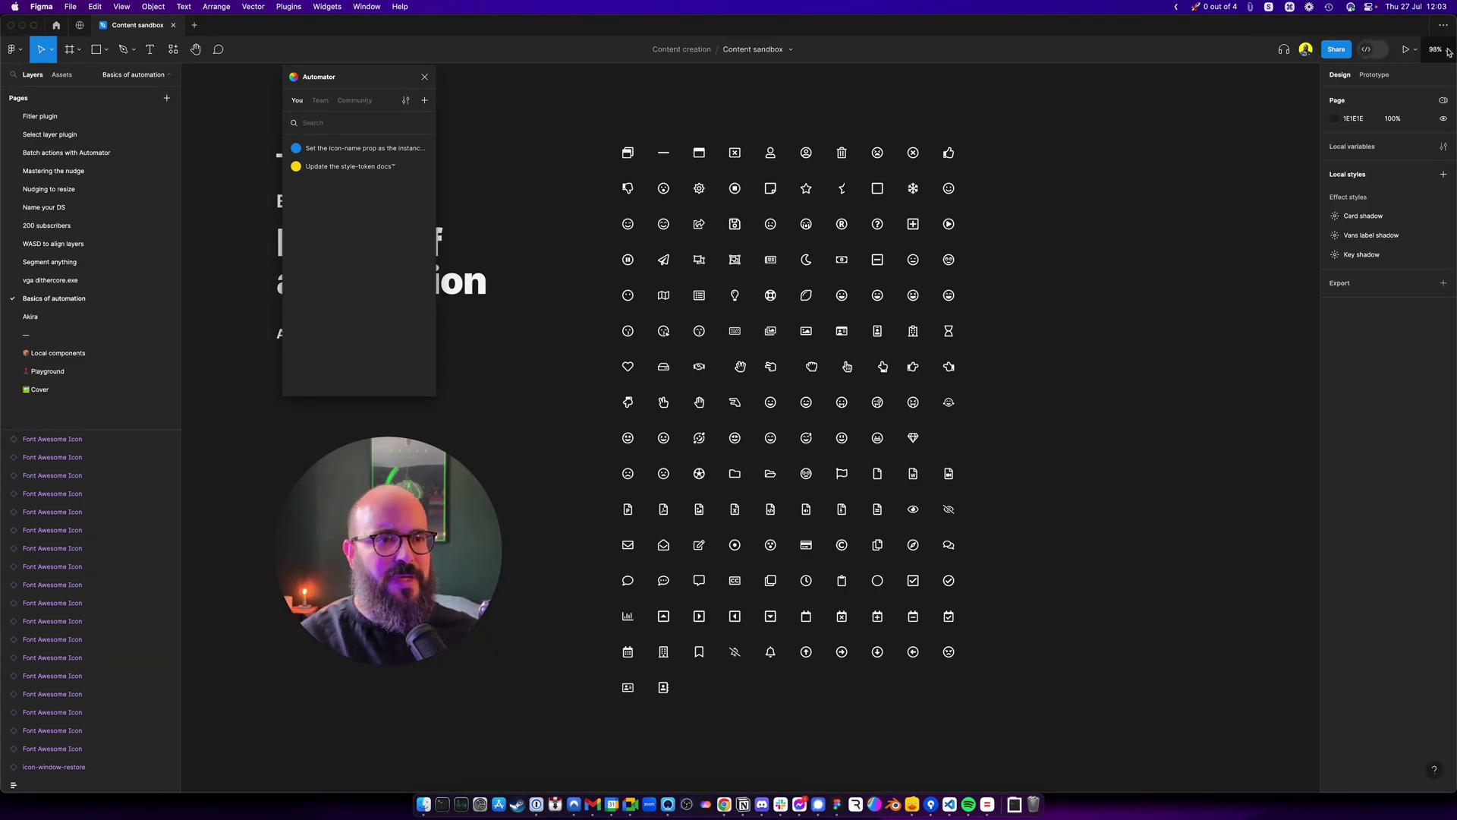
{"action": "left_click", "coordinate": [424, 77]}
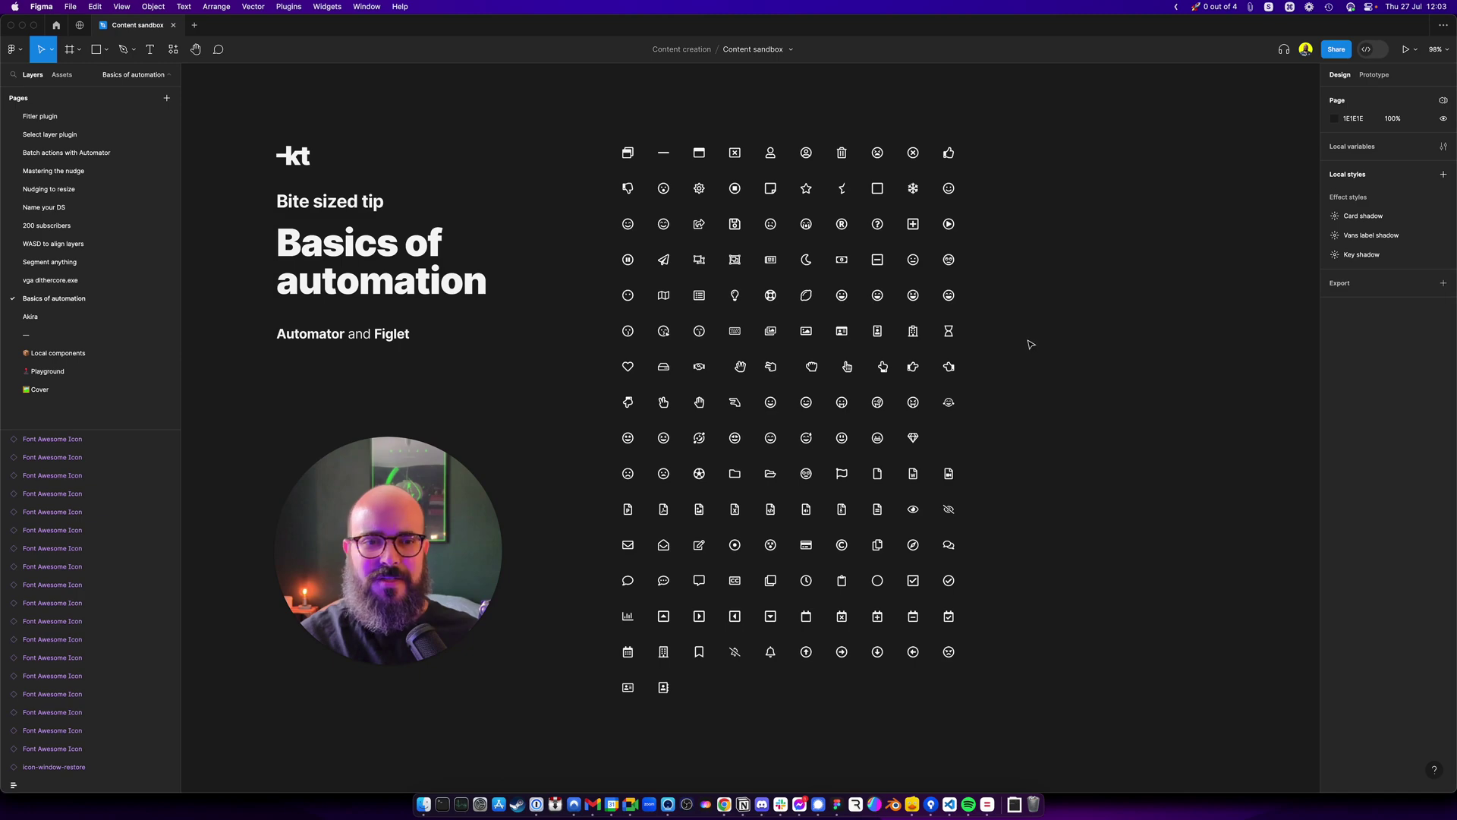
{"action": "key", "text": "space"}
{"action": "left_click_drag", "start_coordinate": [1022, 352], "coordinate": [1070, 368]}
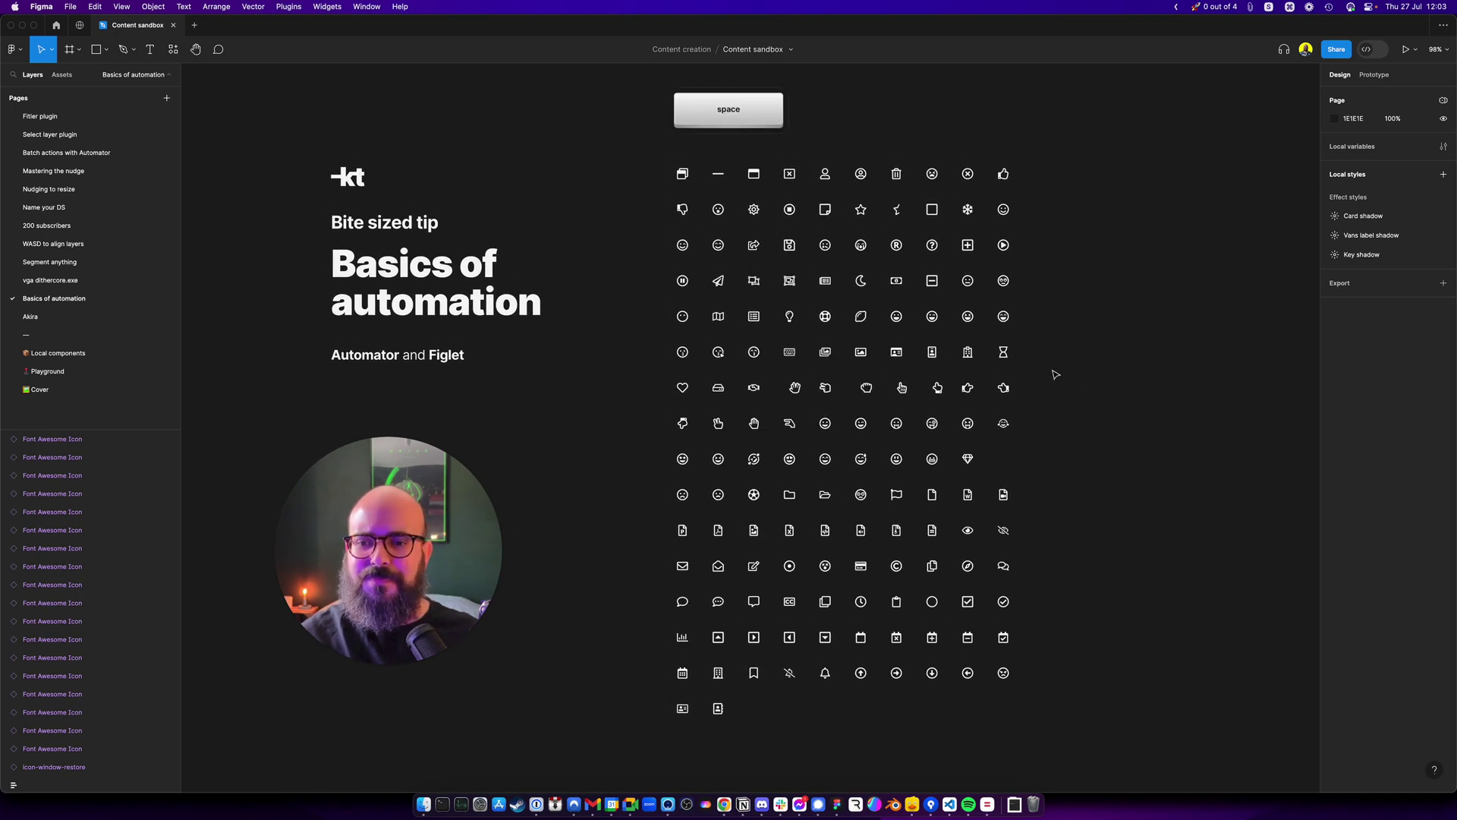